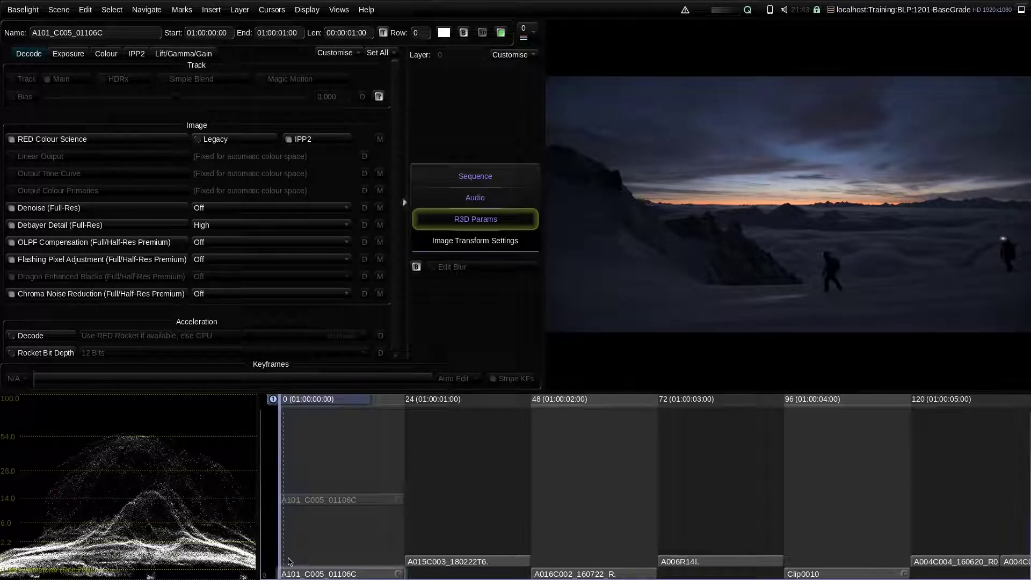
Step: Add a Base Grade layer to the A101_C005_01106C shot and widen the grading controls across the full panel
key(p)
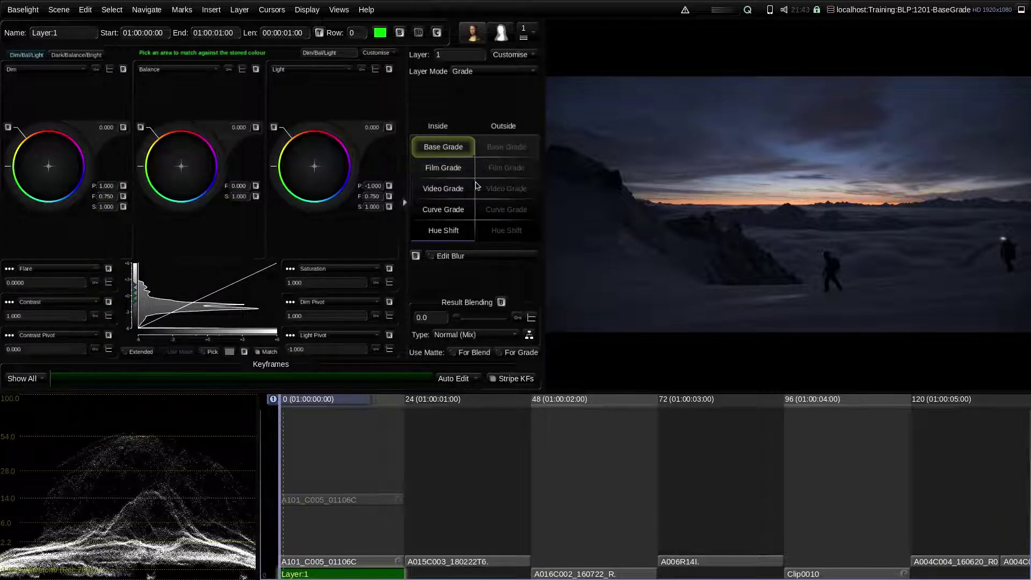
click(404, 204)
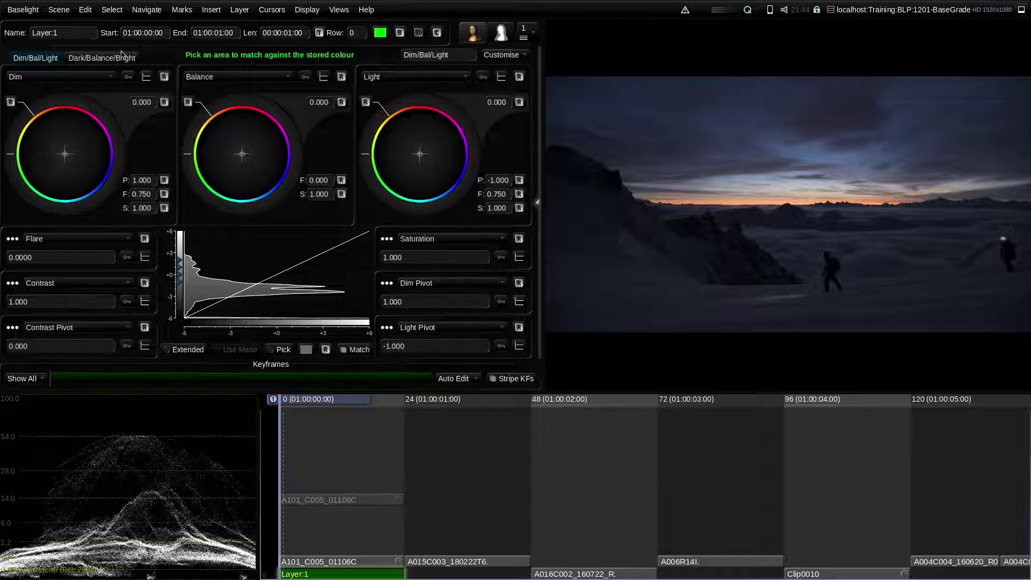
Step: Examine the Dark/Balance/Bright and Dim/Bal/Light control sets and the parameters that can be assigned to the Dim control
click(102, 57)
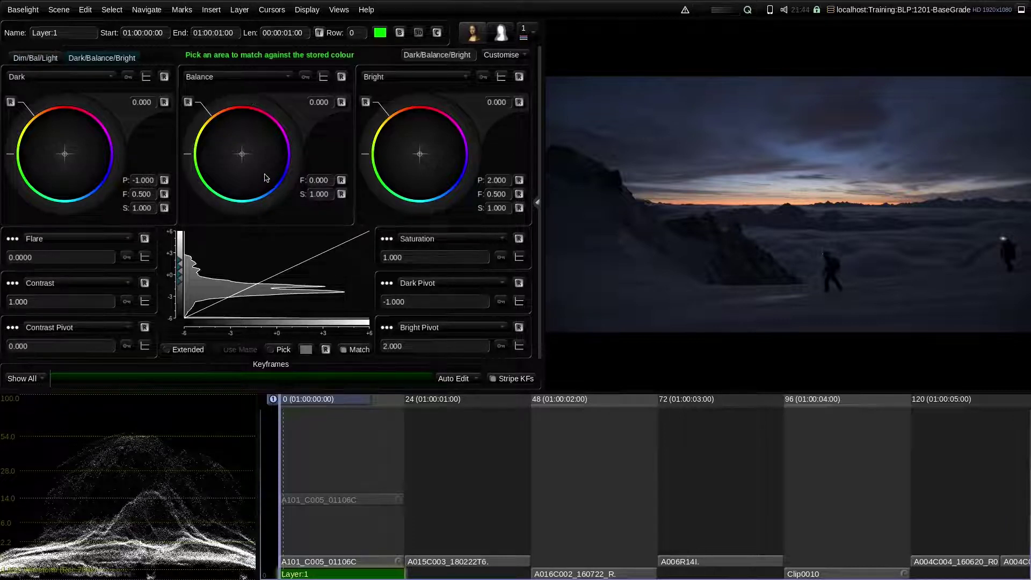
click(35, 58)
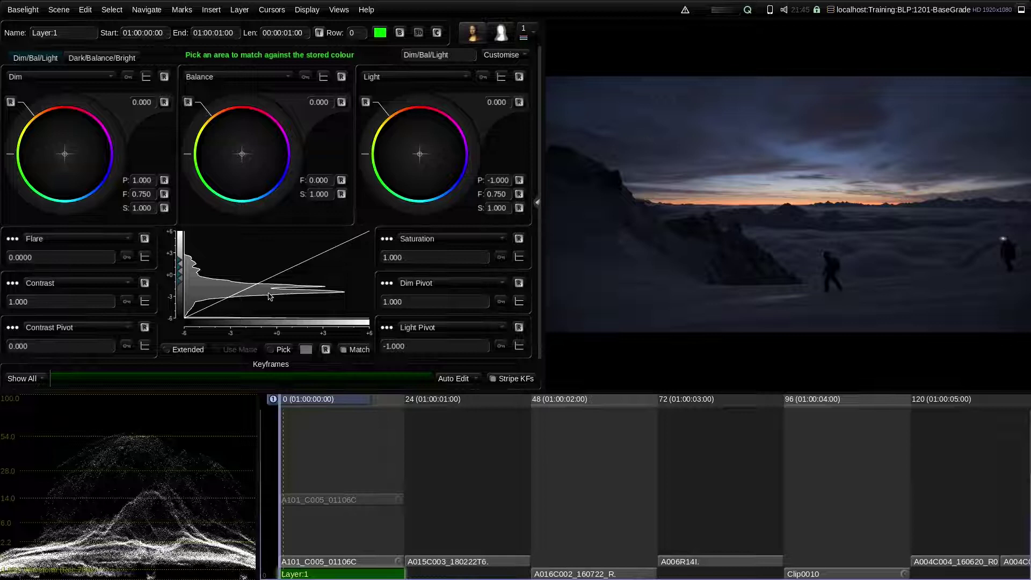
click(52, 78)
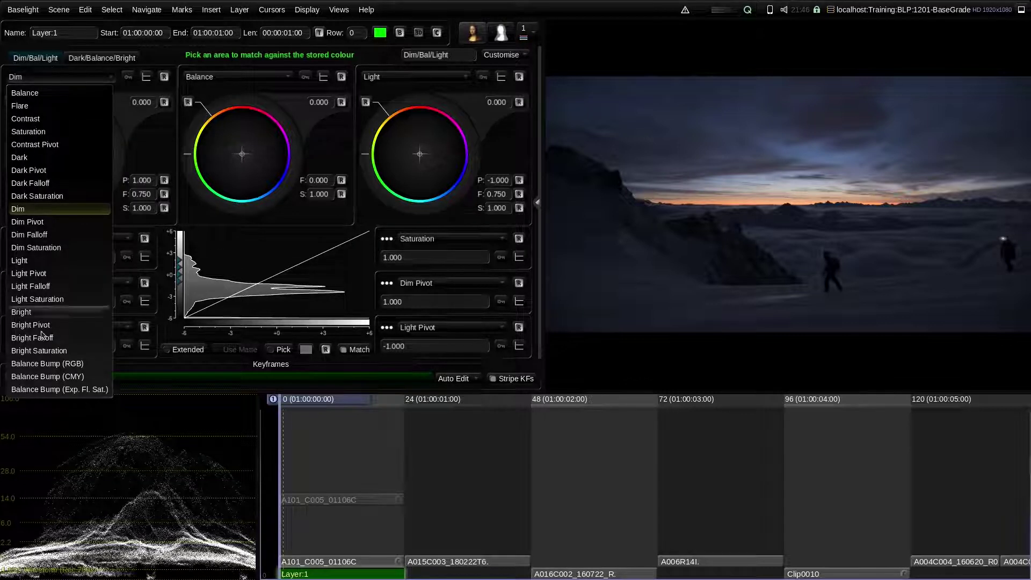
click(56, 79)
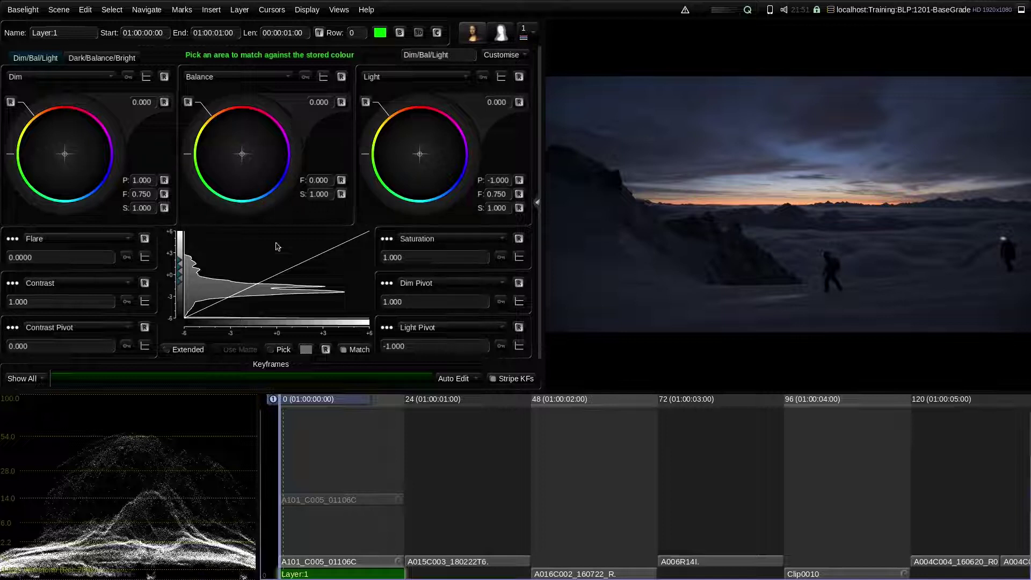
Step: Vary the Balance exposure, raising it to about 2.3 and lowering it in stages to -0.298
mouse_move(321, 103)
mouse_down()
mouse_move(344, 161)
mouse_move(332, 189)
mouse_move(273, 138)
mouse_move(297, 87)
mouse_move(325, 80)
mouse_move(366, 94)
mouse_move(363, 170)
mouse_up()
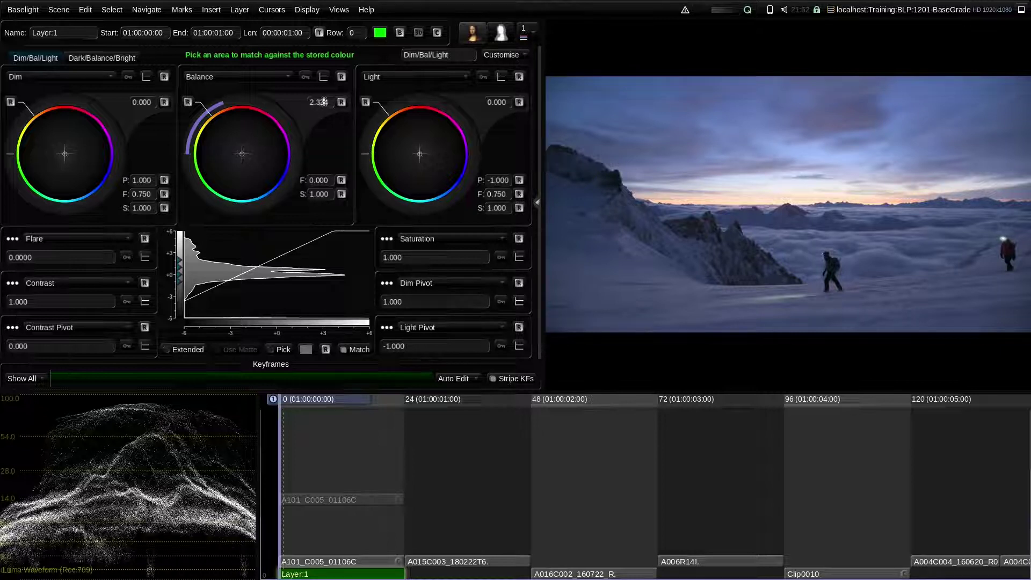
drag(324, 101, 363, 152)
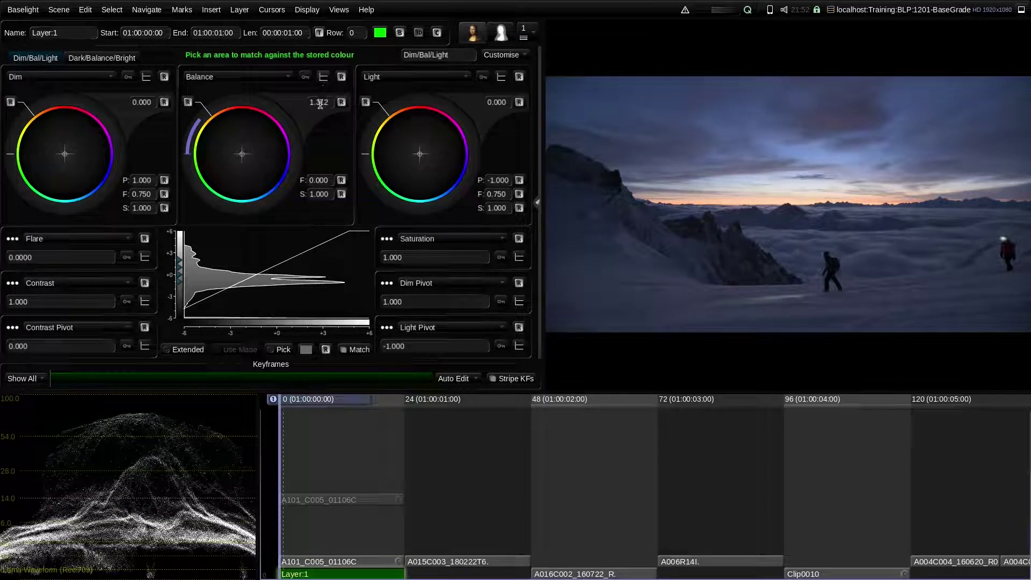
drag(321, 102, 340, 150)
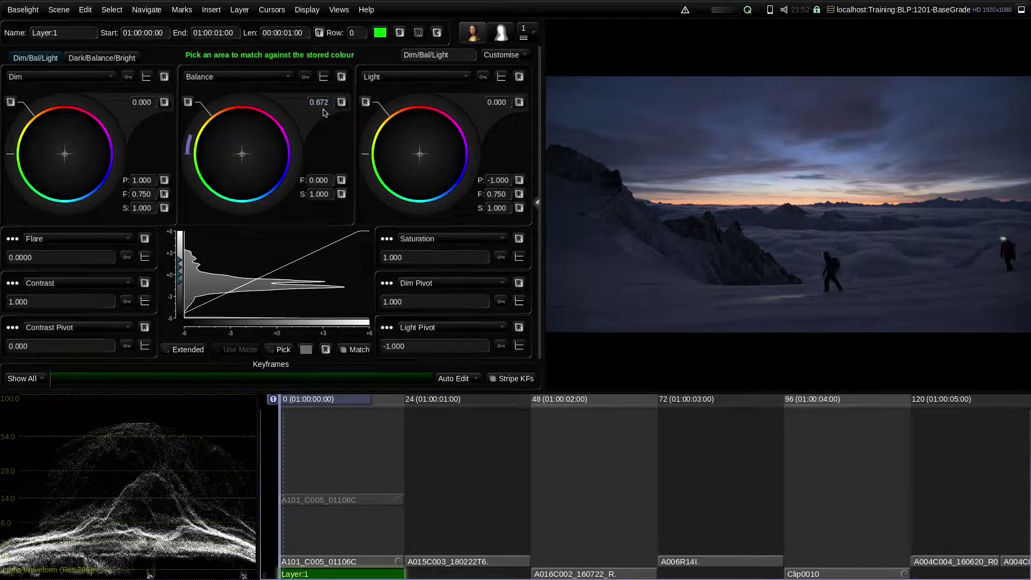
drag(316, 99, 319, 127)
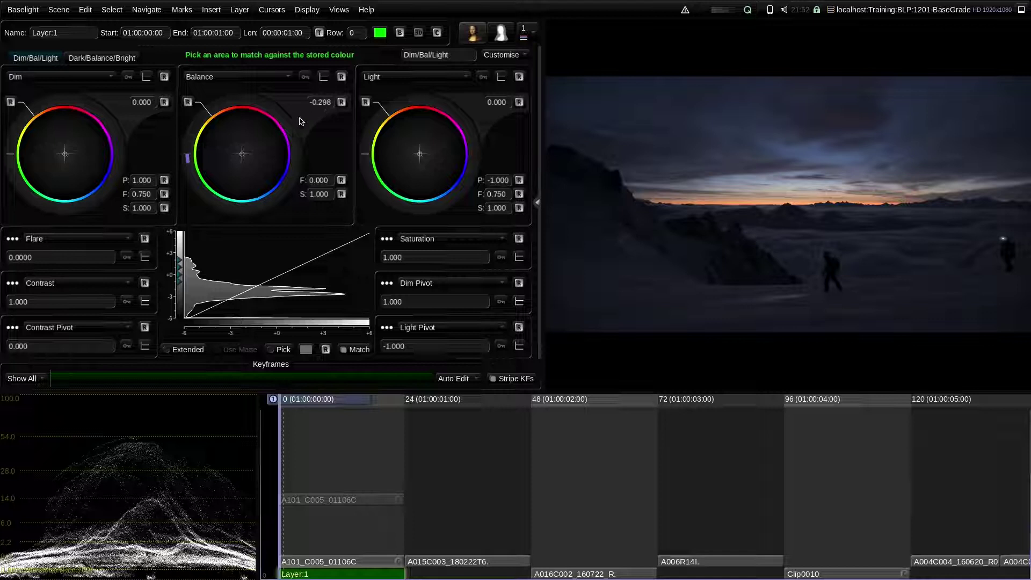
Step: Shift the Balance colour between warm orange and cool blue, ending slightly blue, and set the Balance exposure to 0.337
drag(243, 150, 209, 116)
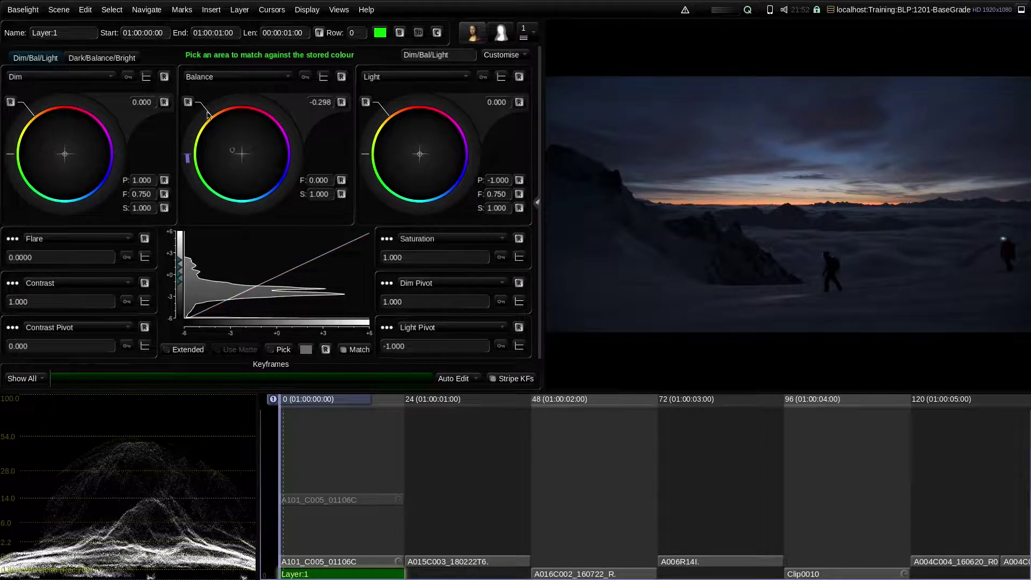
drag(290, 244, 318, 296)
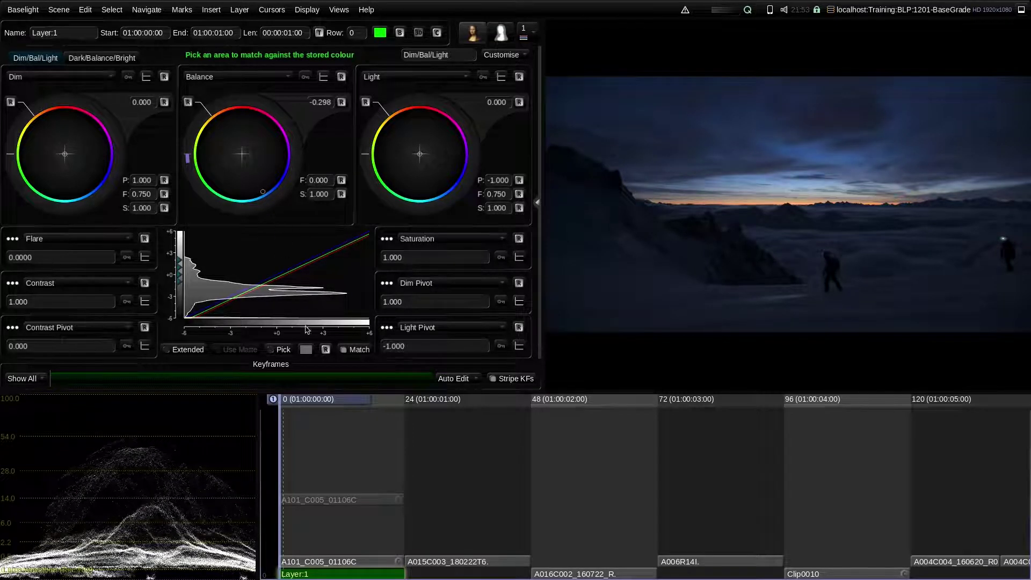
drag(265, 208, 282, 297)
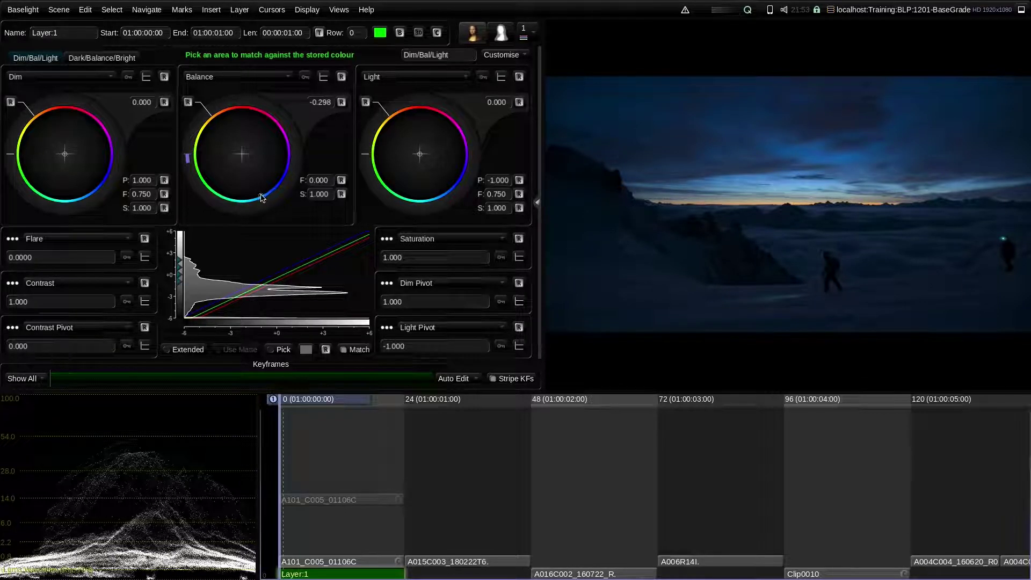
drag(262, 197, 206, 66)
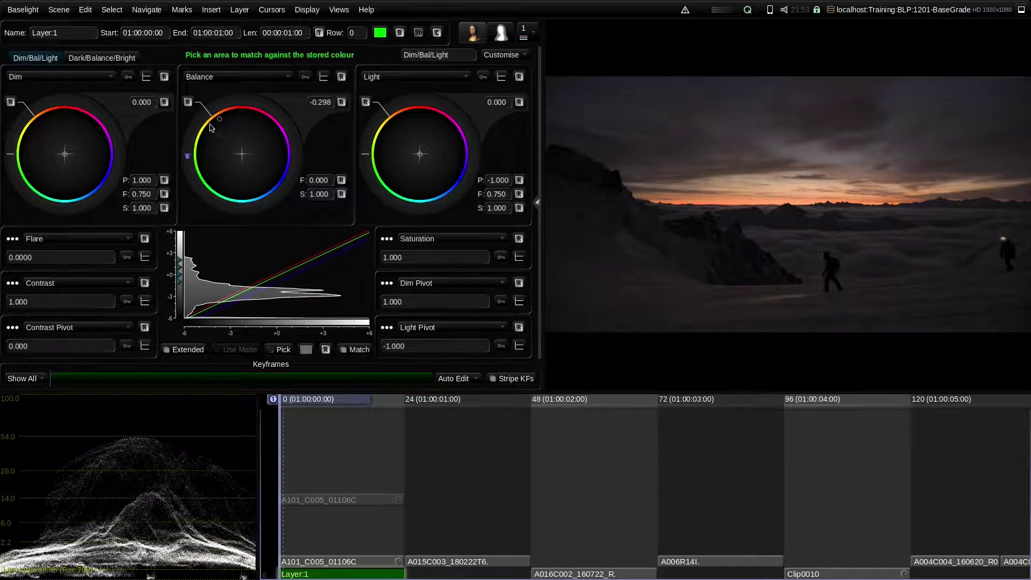
drag(230, 128, 281, 217)
drag(236, 143, 271, 204)
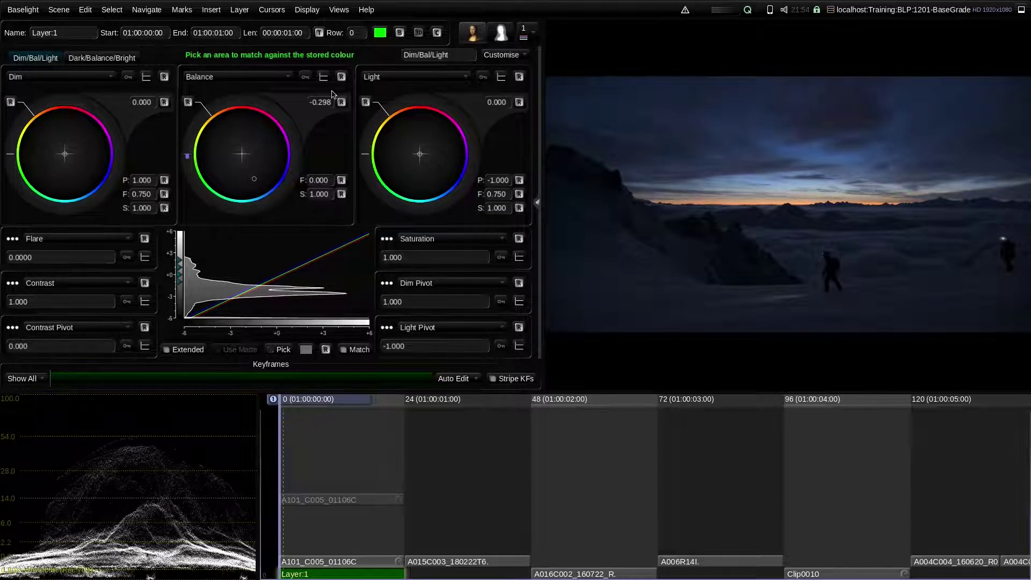
mouse_move(326, 101)
mouse_down()
mouse_move(304, 151)
mouse_move(323, 86)
mouse_move(349, 165)
mouse_move(358, 89)
mouse_move(288, 131)
mouse_move(336, 141)
mouse_move(360, 122)
mouse_move(310, 115)
mouse_up()
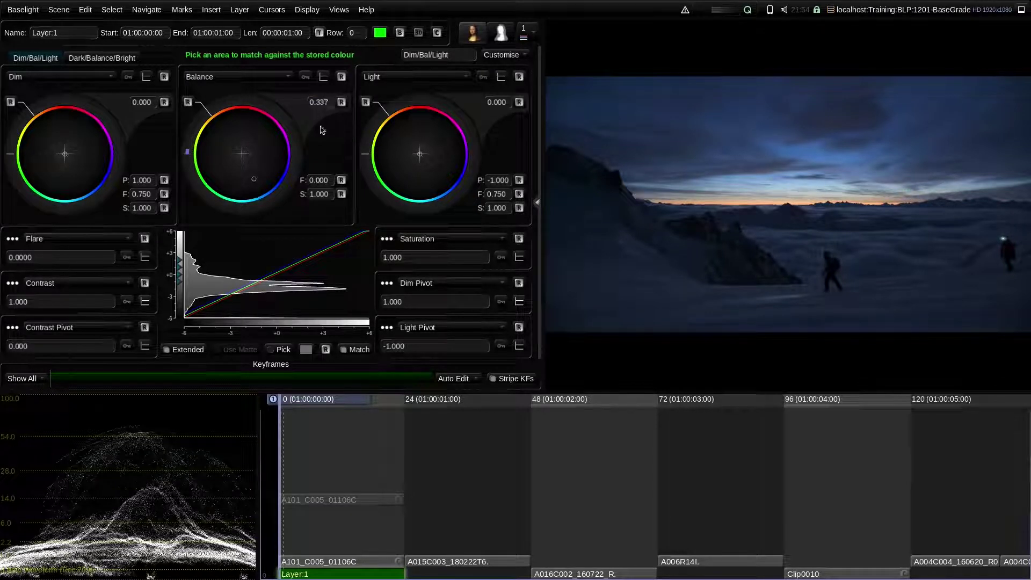
Step: Reset the Balance exposure and colour, and delete the grade layer from the first shot
click(342, 103)
click(189, 103)
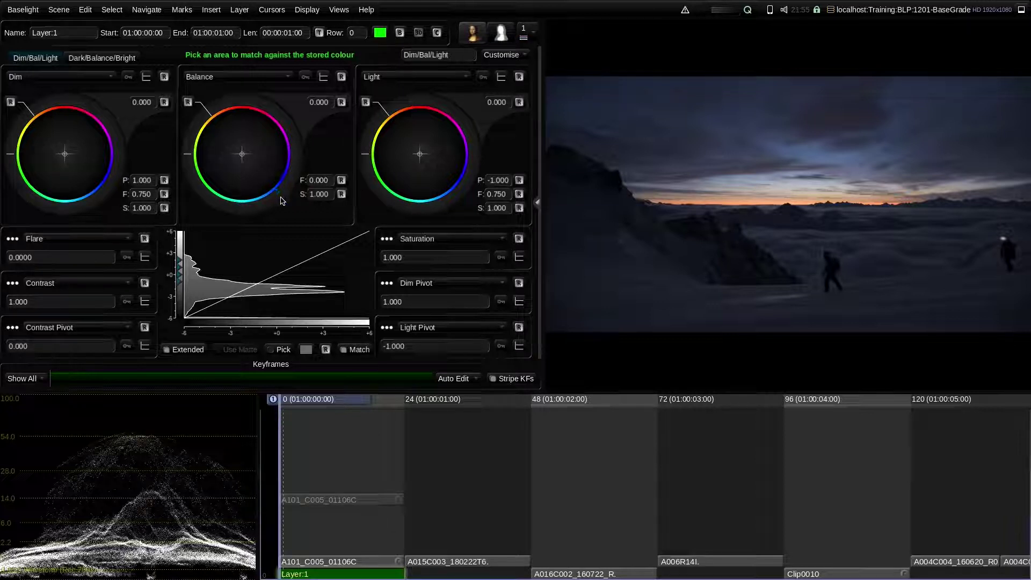
key(Delete)
Step: Compare the ISO decode setting of the upper and lower copies of clip A101_C005_01106C
click(345, 575)
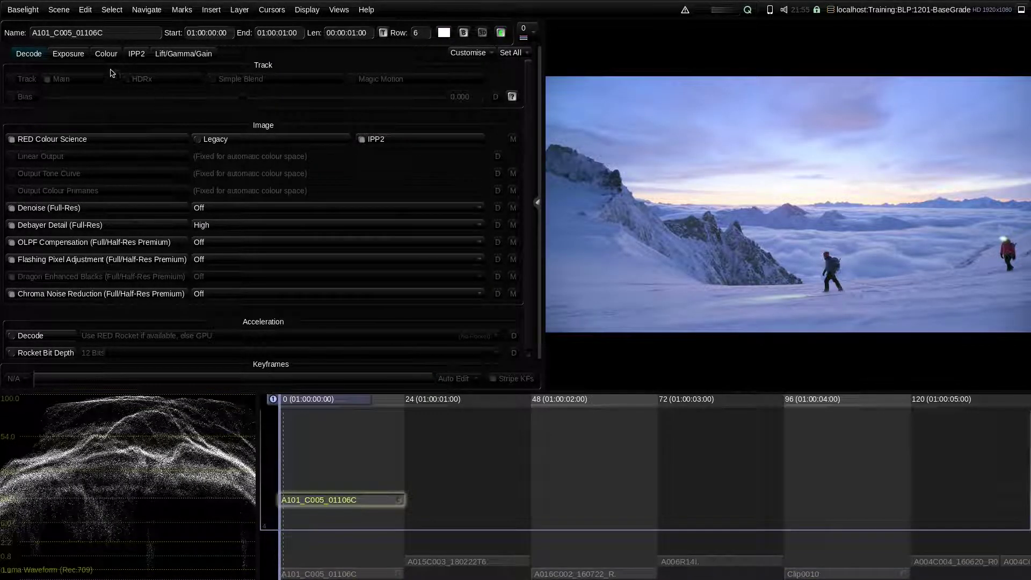
click(68, 53)
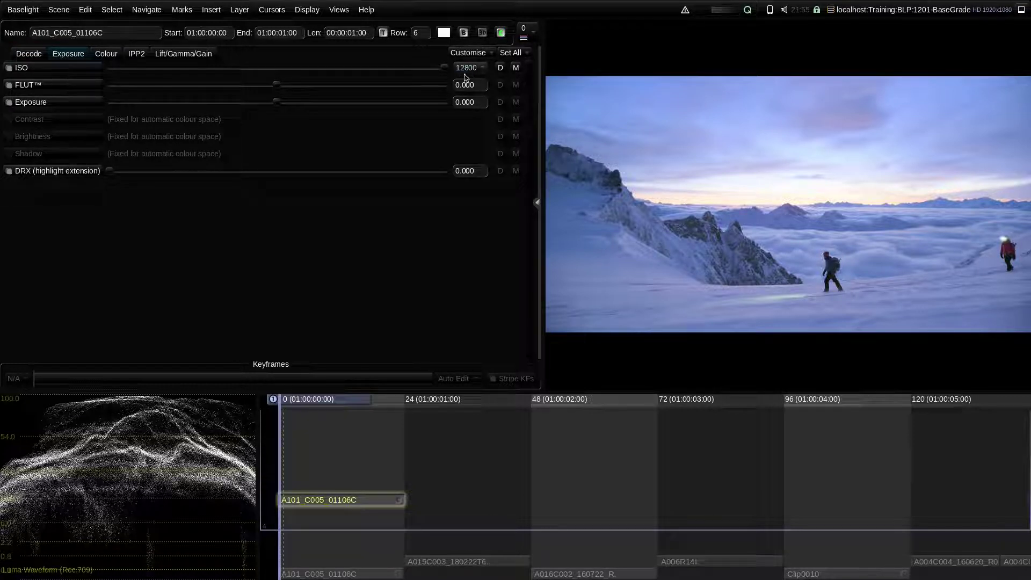
click(339, 573)
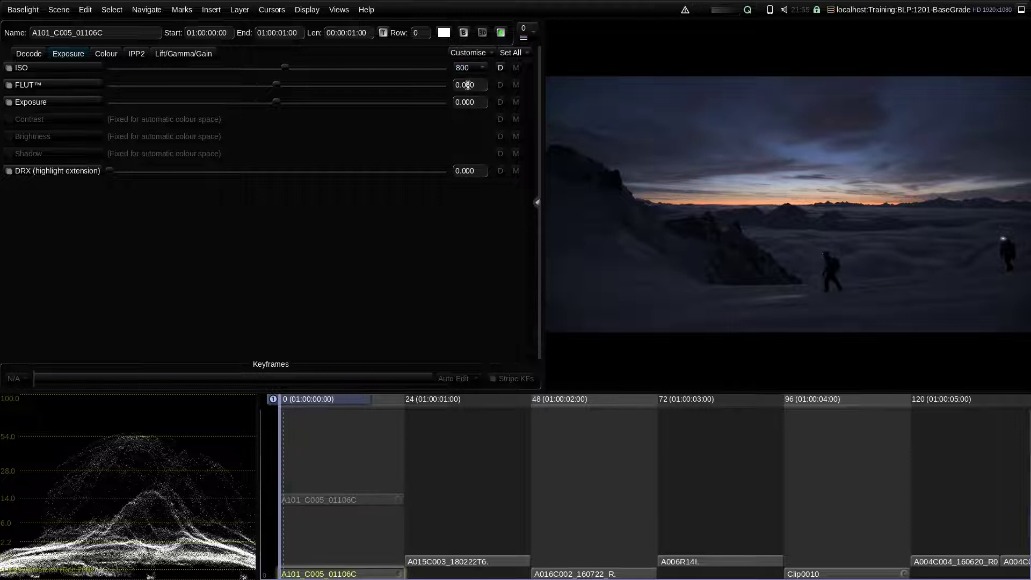
key(Up)
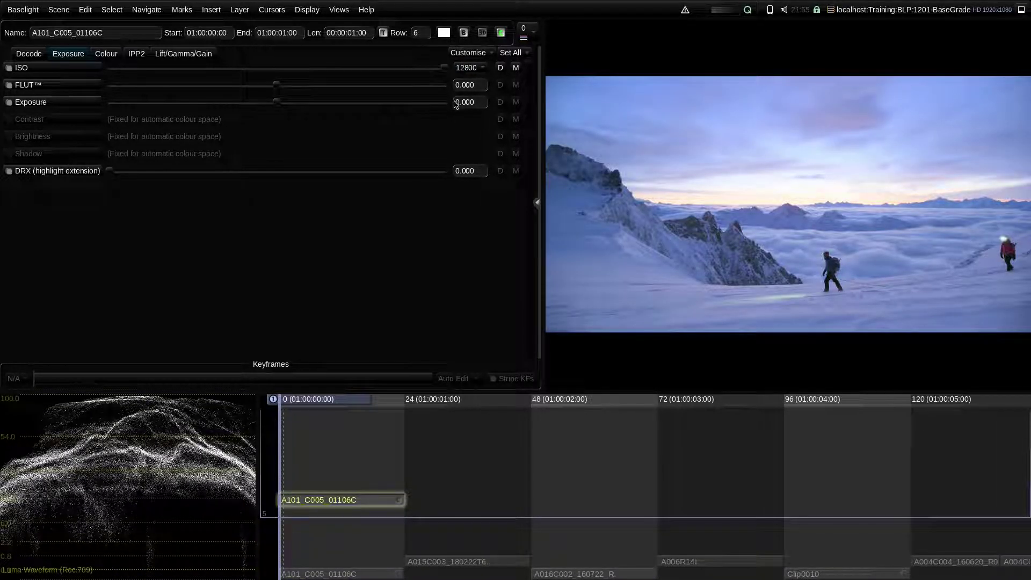
Step: Add a Base Grade layer to the brighter upper copy of the clip and check the available ISO values
key(p)
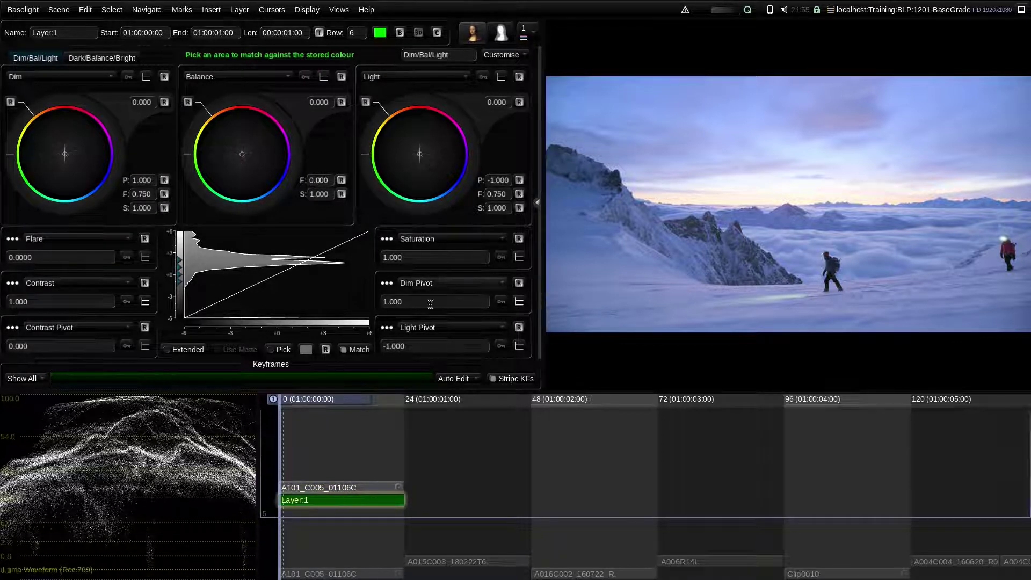
click(355, 486)
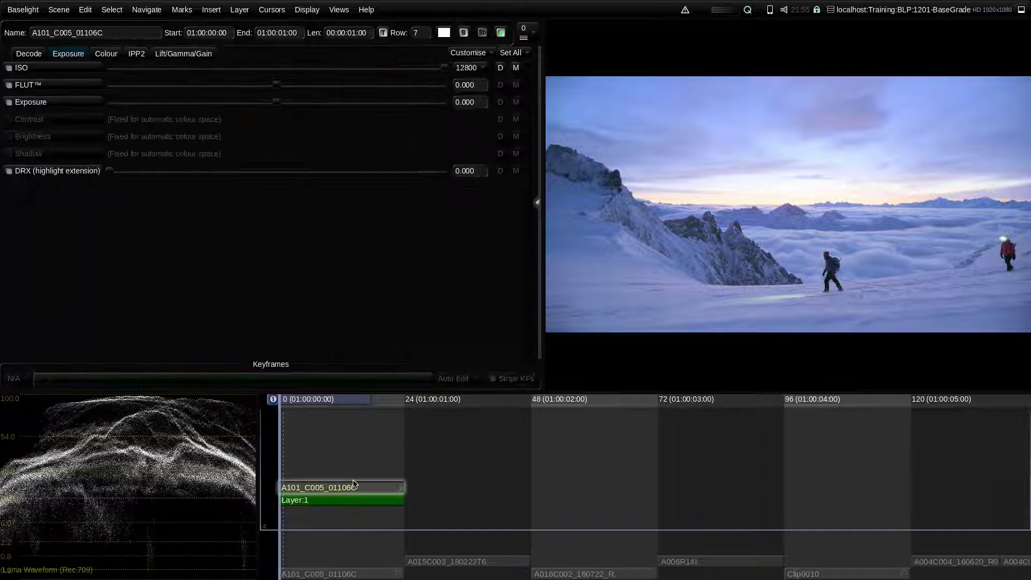
click(466, 69)
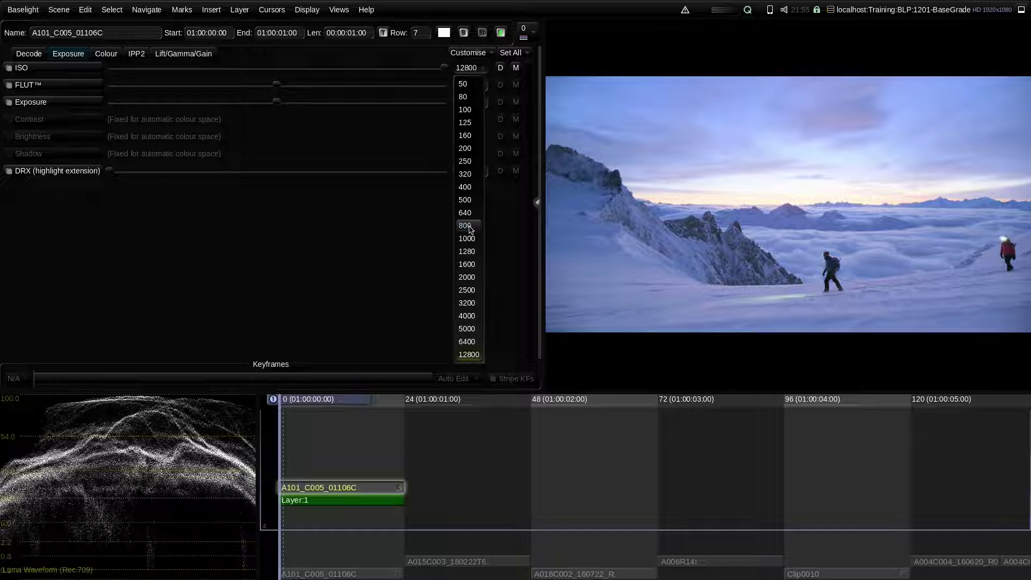
click(351, 294)
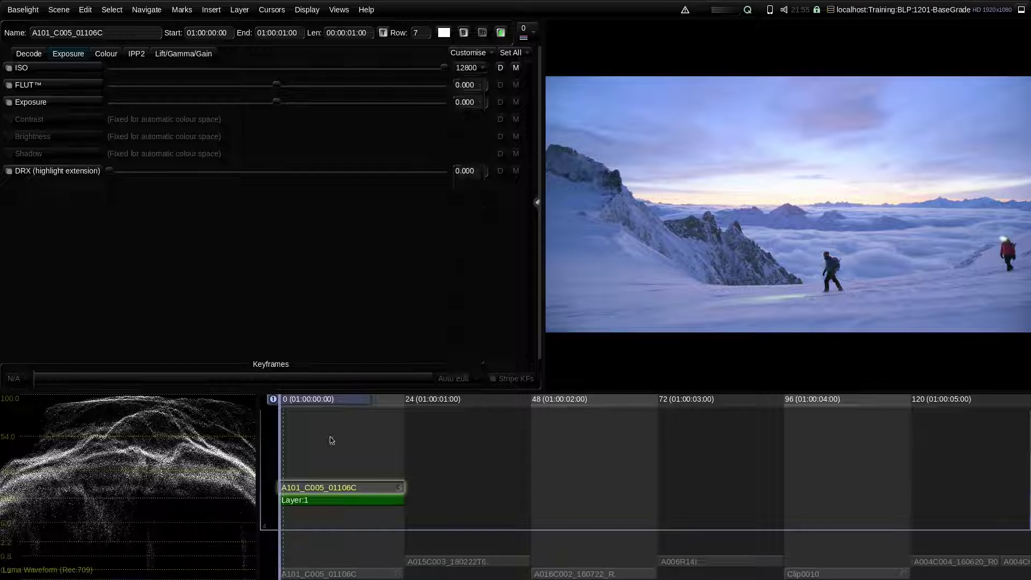
Step: Set the Balance exposure of the upper copy's grade layer to -4
click(315, 500)
click(318, 488)
click(339, 501)
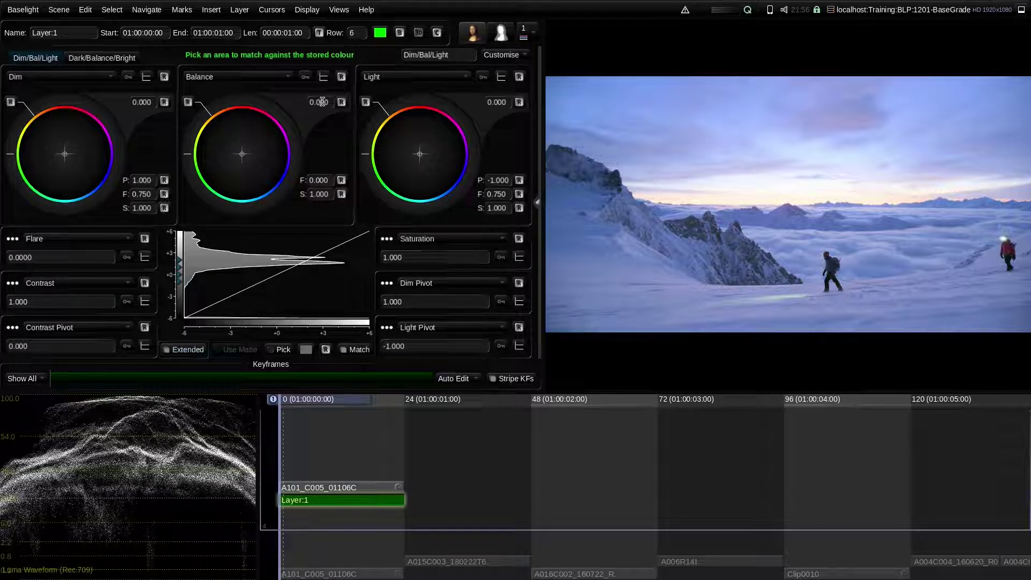
text(-4)
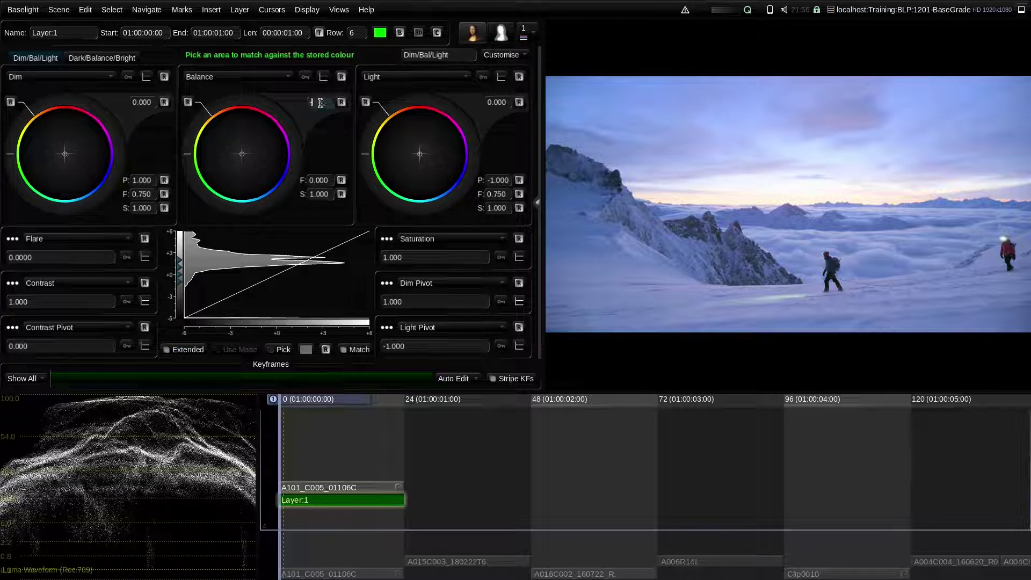
key(Return)
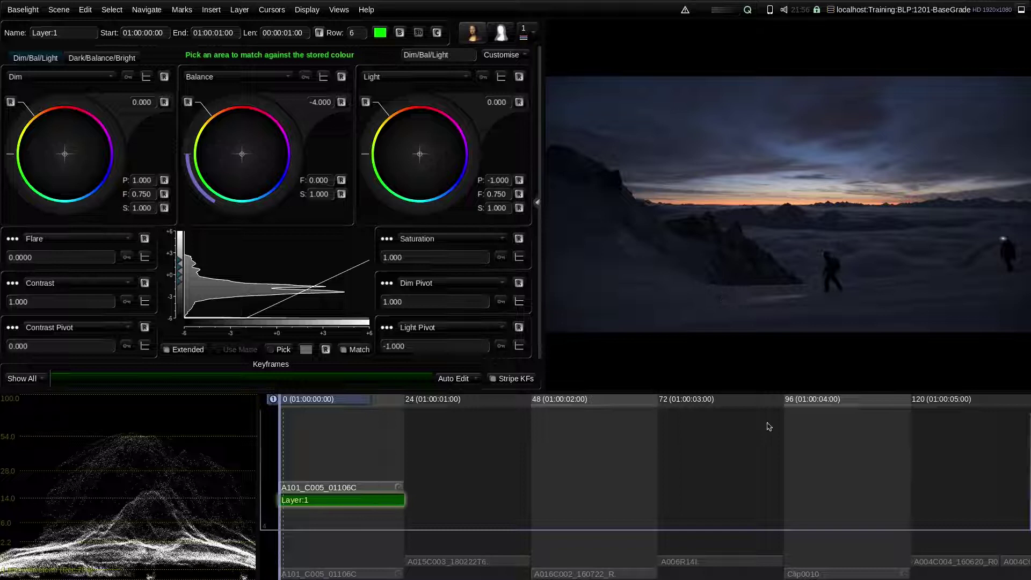
Step: Compare the graded upper copy with the ungraded ISO 800 copy by switching back and forth between them
click(369, 514)
click(367, 510)
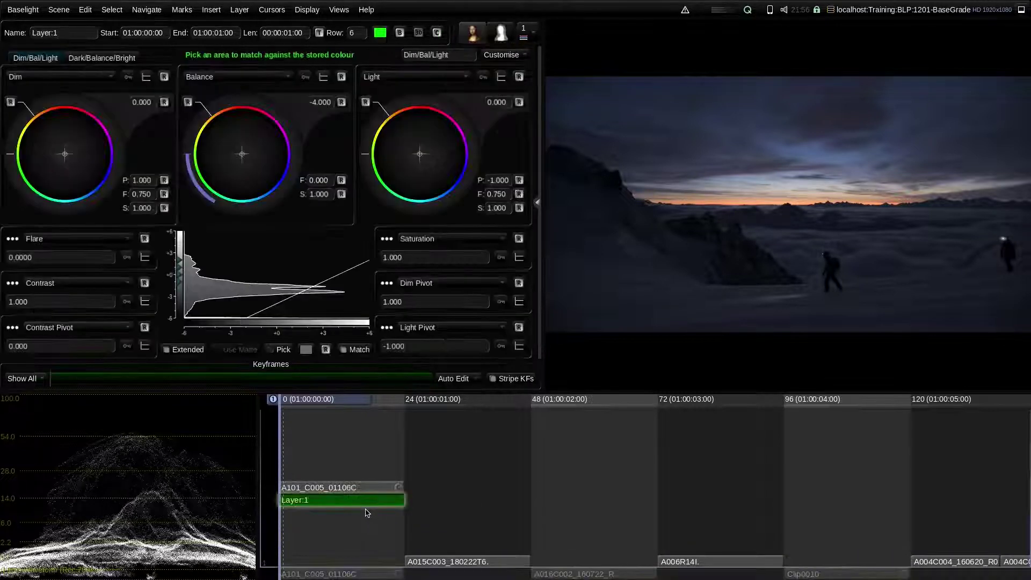
click(368, 514)
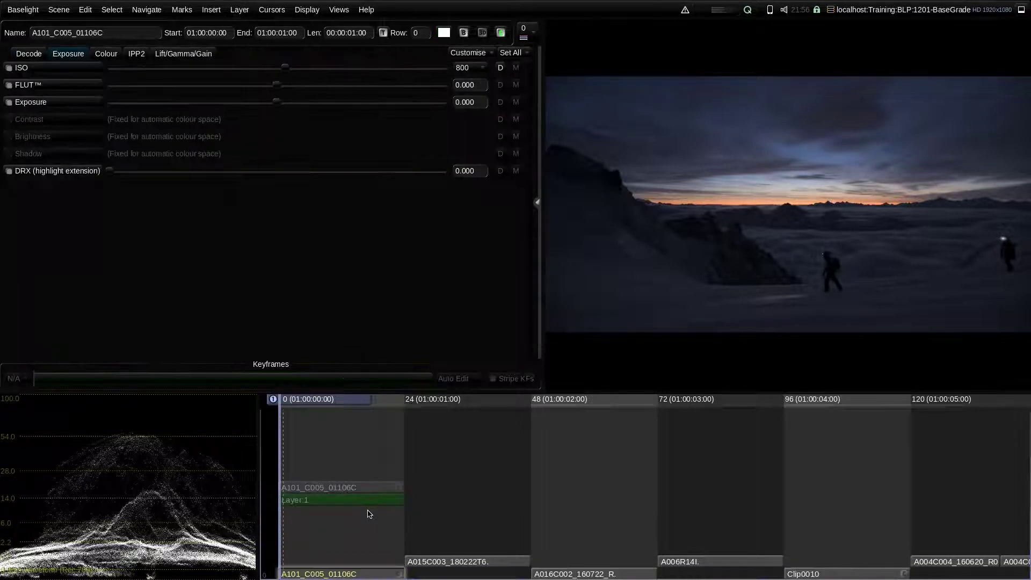
click(369, 511)
click(369, 515)
click(368, 513)
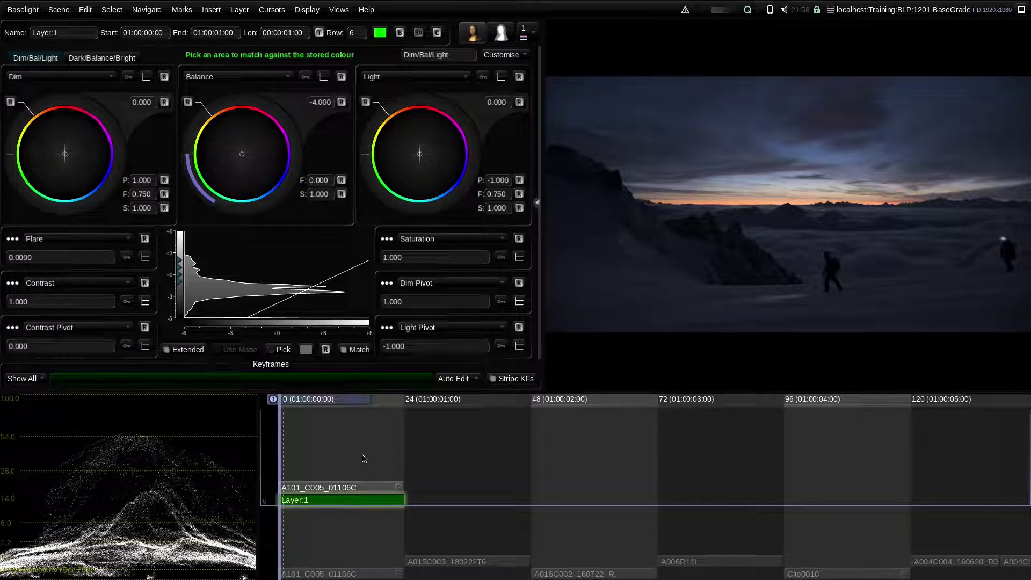
Step: Go to the next shot, A015C003_180222T6., and add a Base Grade layer to it
key(Down)
key(Down)
key(Down)
key(Down)
key(Down)
key(Down)
key(Right)
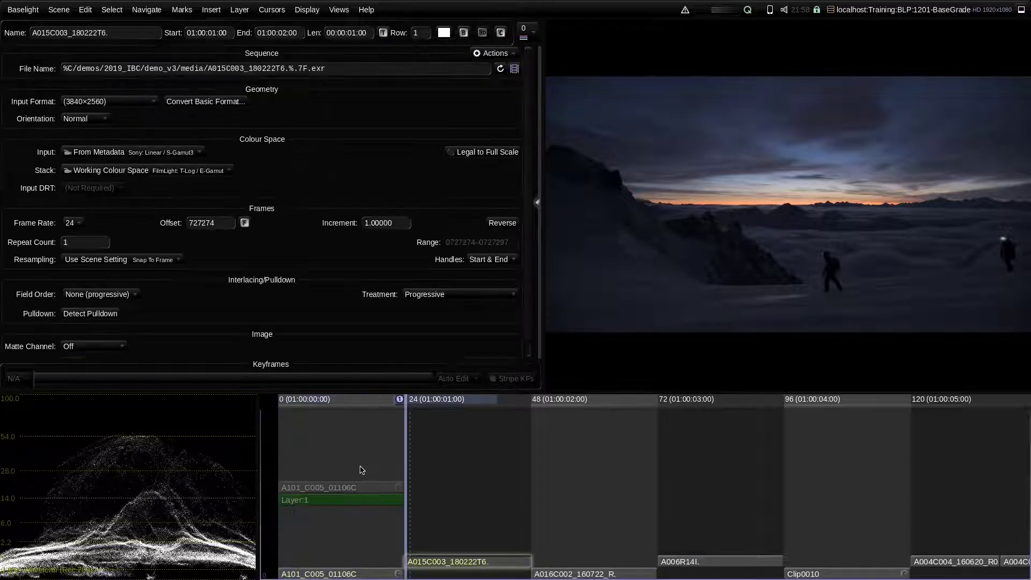
key(p)
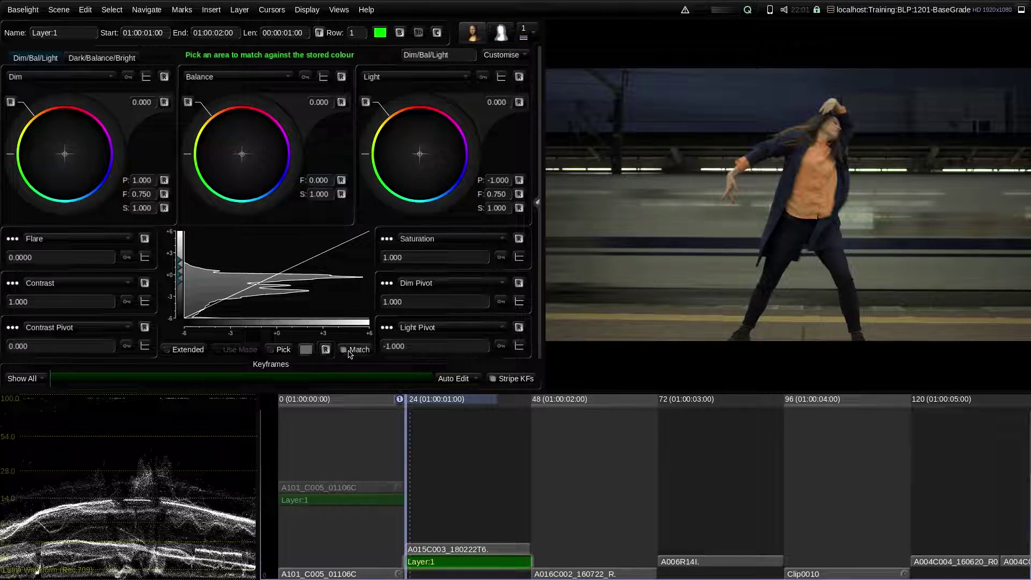
Step: Match an area of the passing train beside the dancer to the stored grey, and reset the Balance exposure to 0
drag(863, 263, 940, 285)
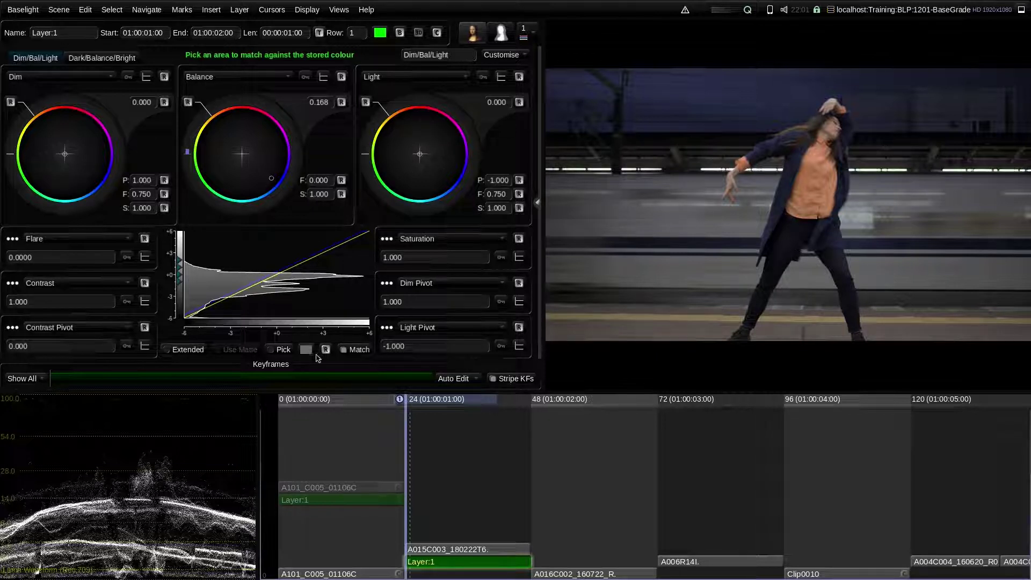
click(342, 102)
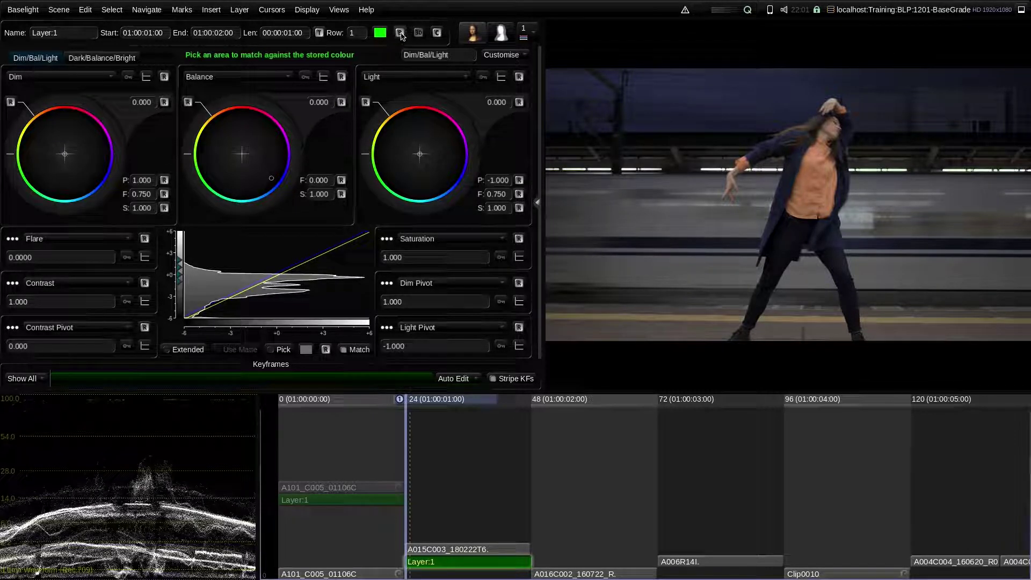
Step: Compare the dancer shot with and without its Base Grade by bypassing and re-enabling the layer twice
click(399, 33)
click(399, 33)
click(398, 33)
click(398, 33)
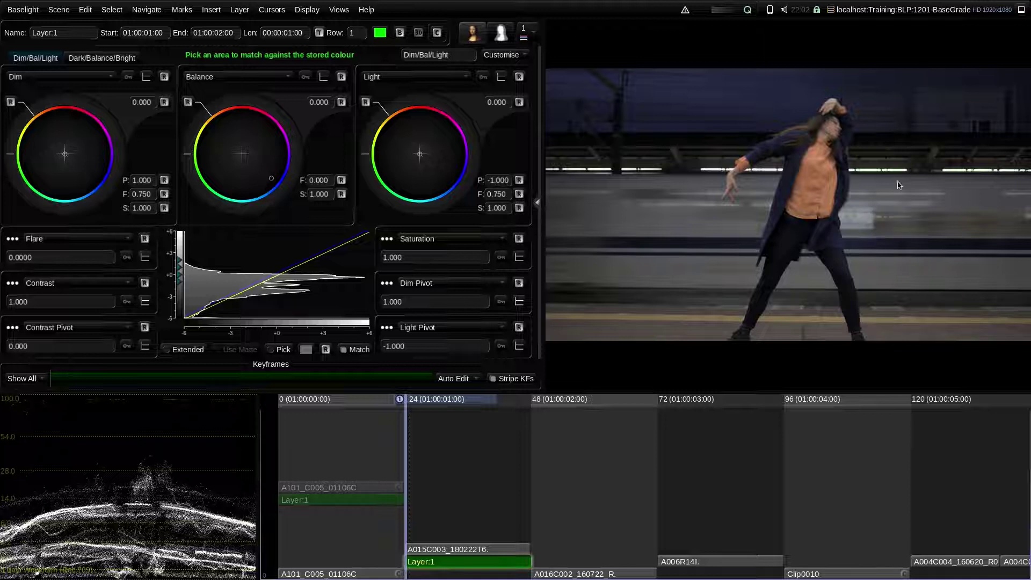
Step: Match the building in the sky behind the train to the stored grey, and rematch using the train's lower side
drag(923, 100, 941, 113)
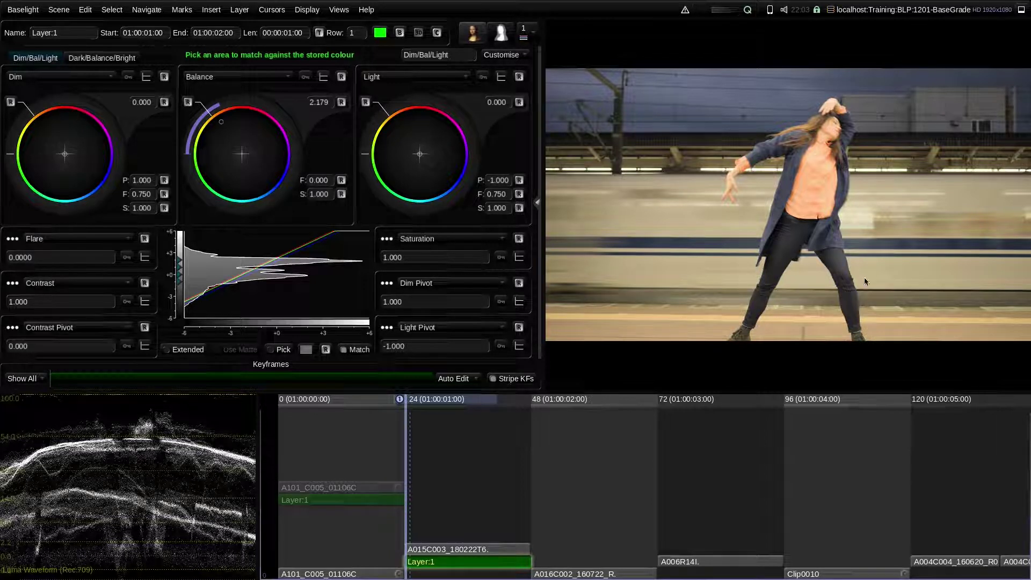
drag(871, 262, 949, 287)
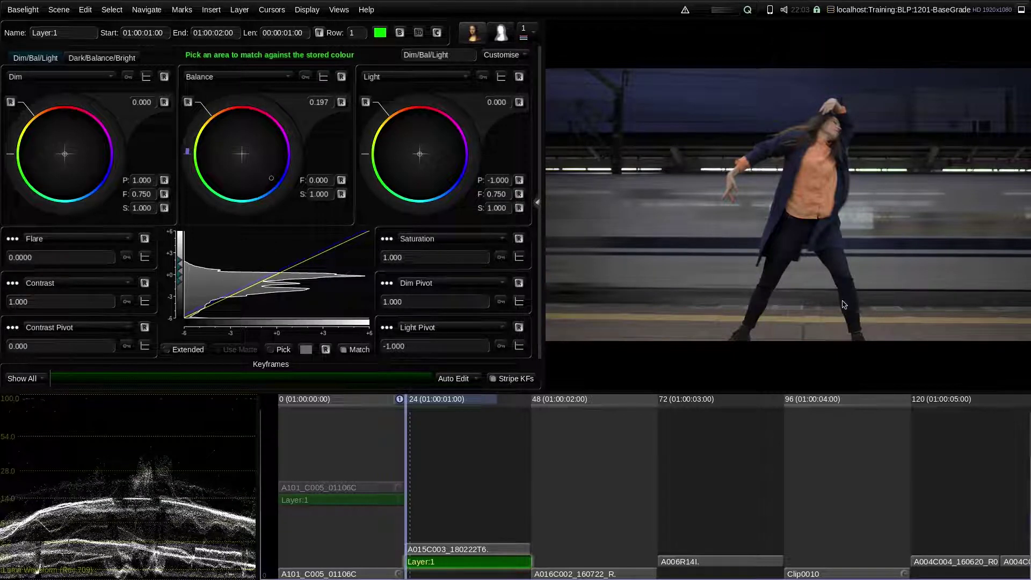
Step: Go to the next shot, A016C002_160722_R., and add a Base Grade layer to it
key(Down)
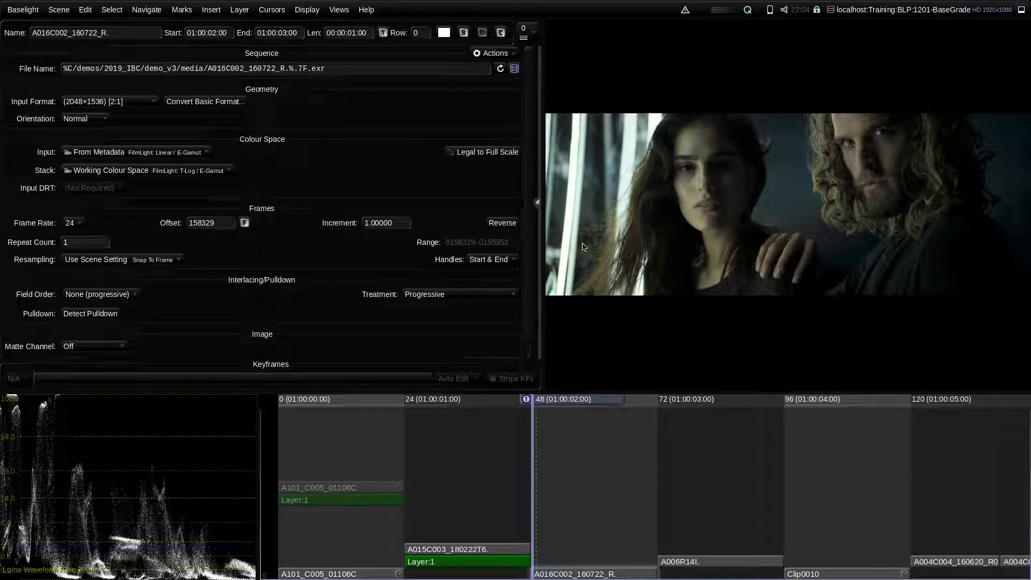
key(p)
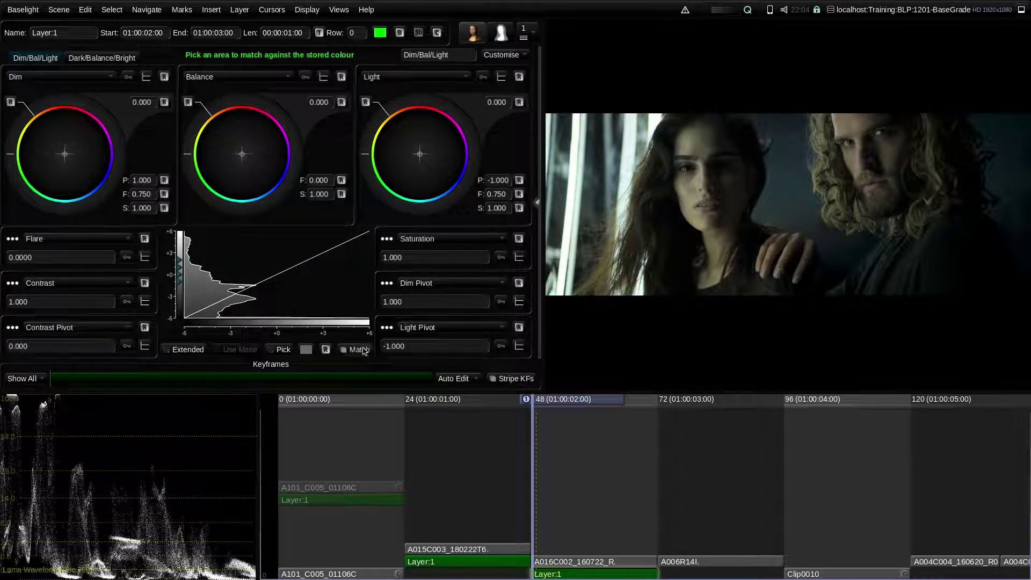
Step: Try matching the outer bright light strip beside the woman to the stored grey, and reset the Balance exposure to 0
scroll(616, 173, up, 5)
drag(617, 173, 720, 110)
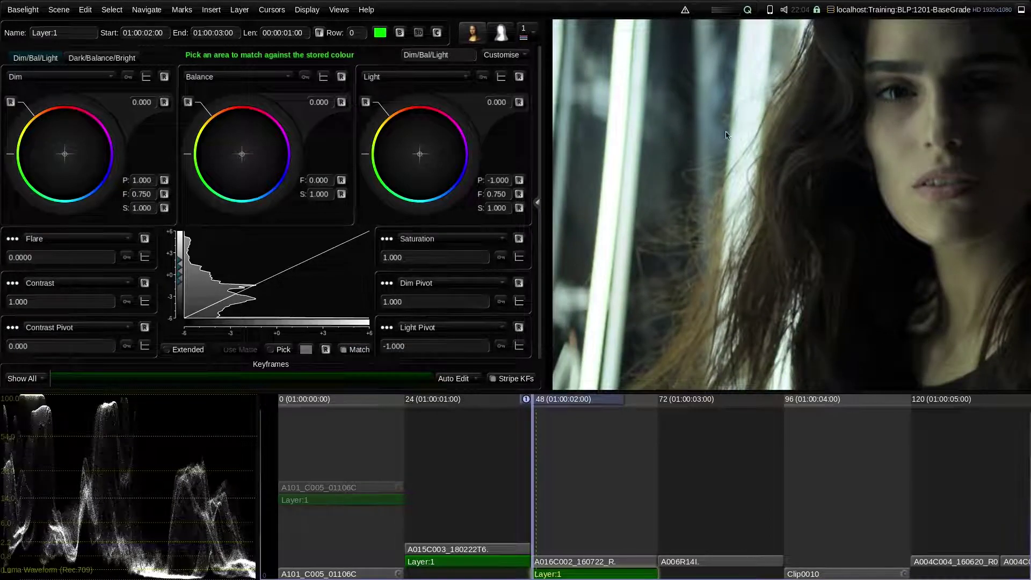
scroll(726, 135, down, 2)
drag(685, 156, 689, 128)
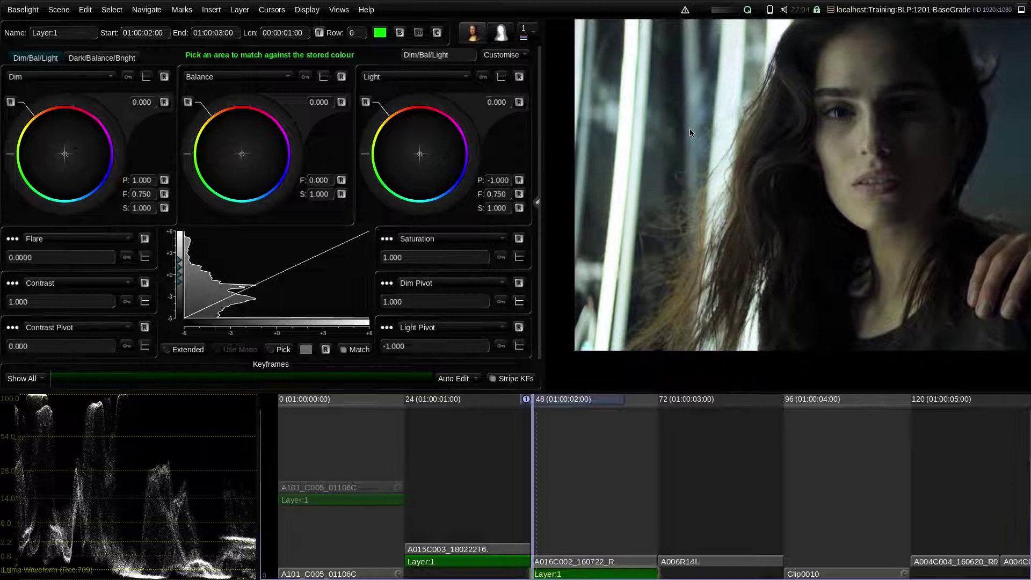
click(628, 135)
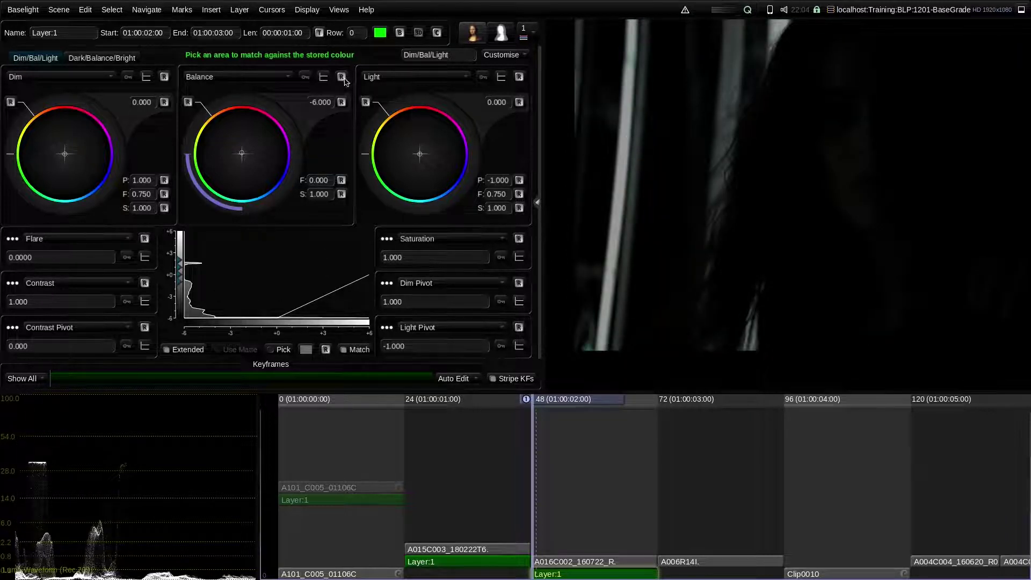
click(341, 102)
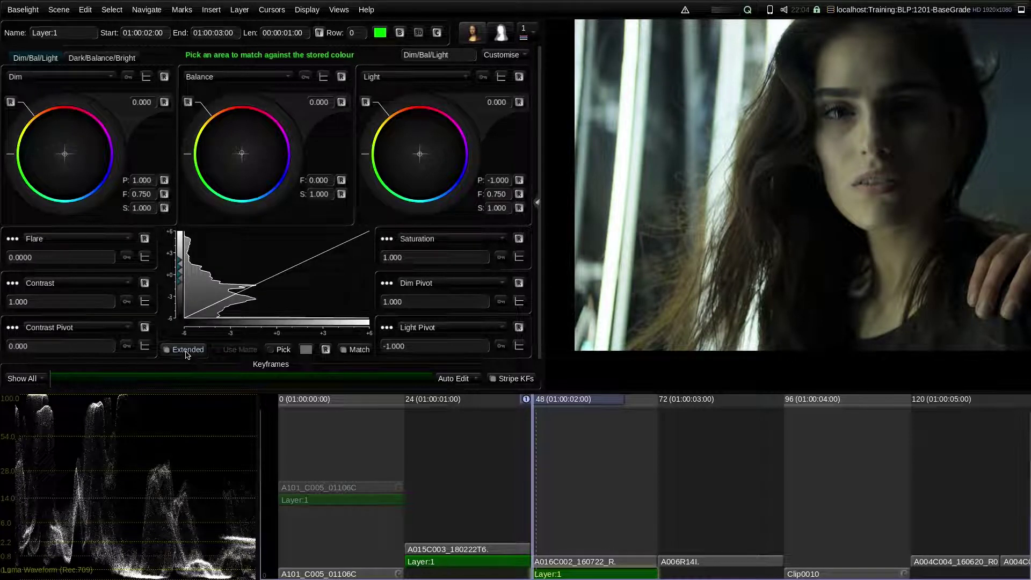
Step: Match the bright light strip nearest the woman's hair to the stored grey, and reset the Balance exposure to 0
key(Home)
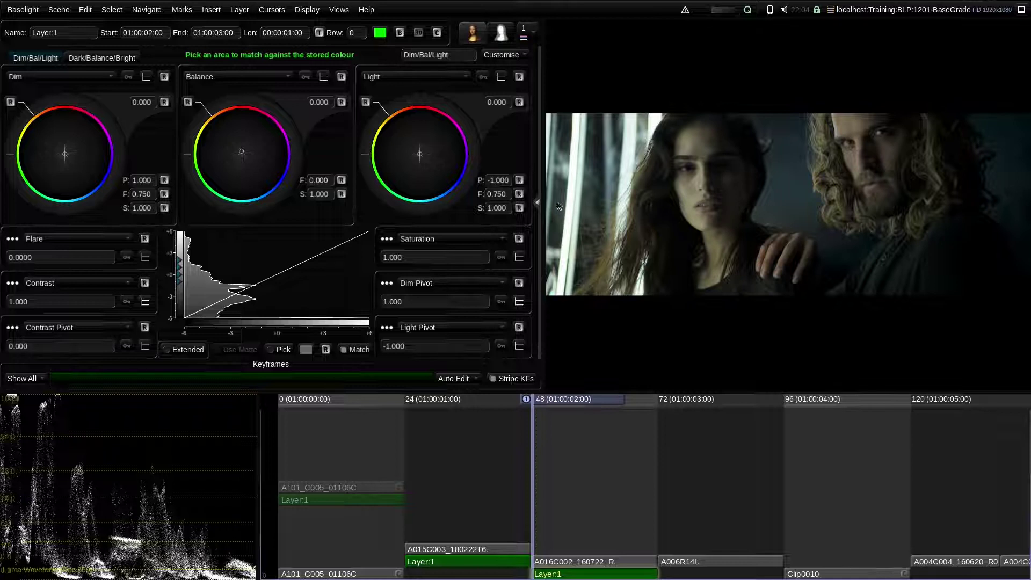
scroll(558, 206, up, 5)
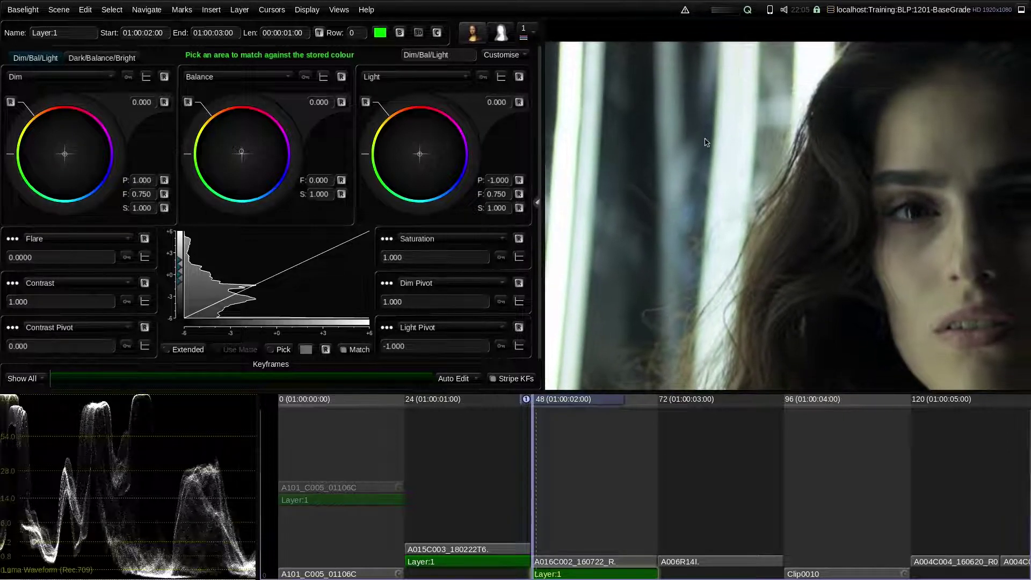
click(748, 138)
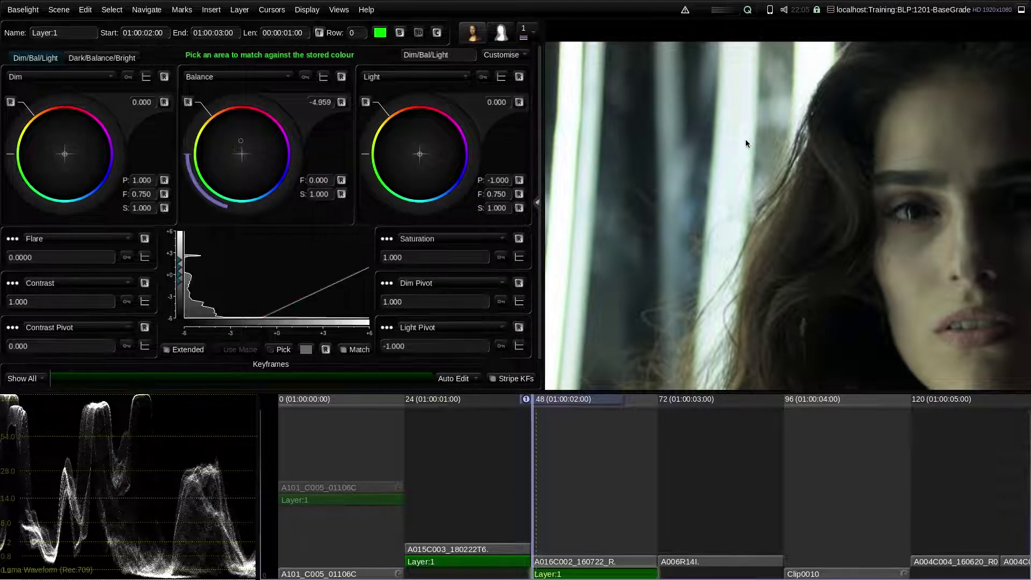
click(343, 104)
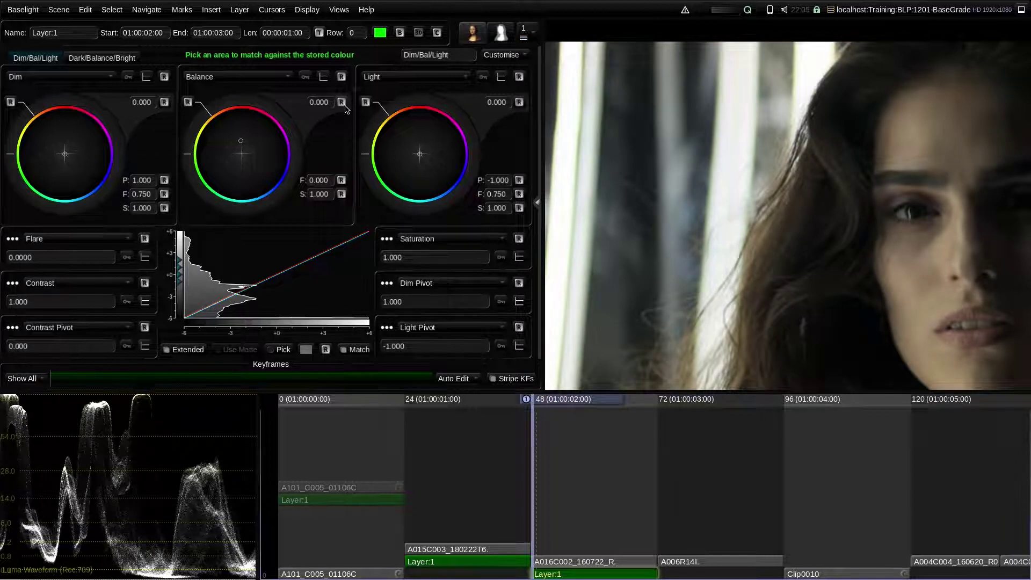
key(Home)
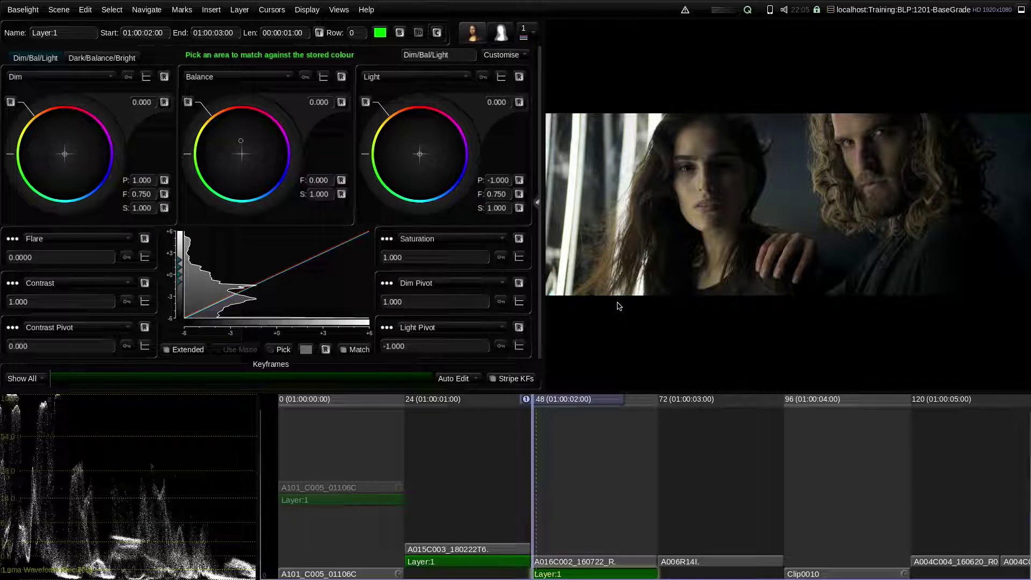
Step: Go to the next shot, A006R14I., and add a Base Grade layer to it
key(Down)
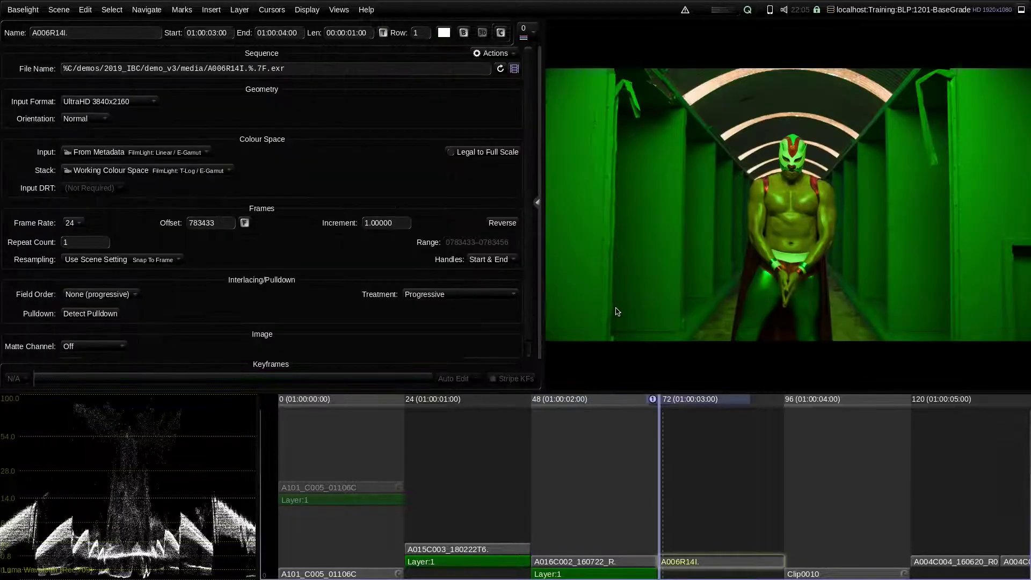
key(p)
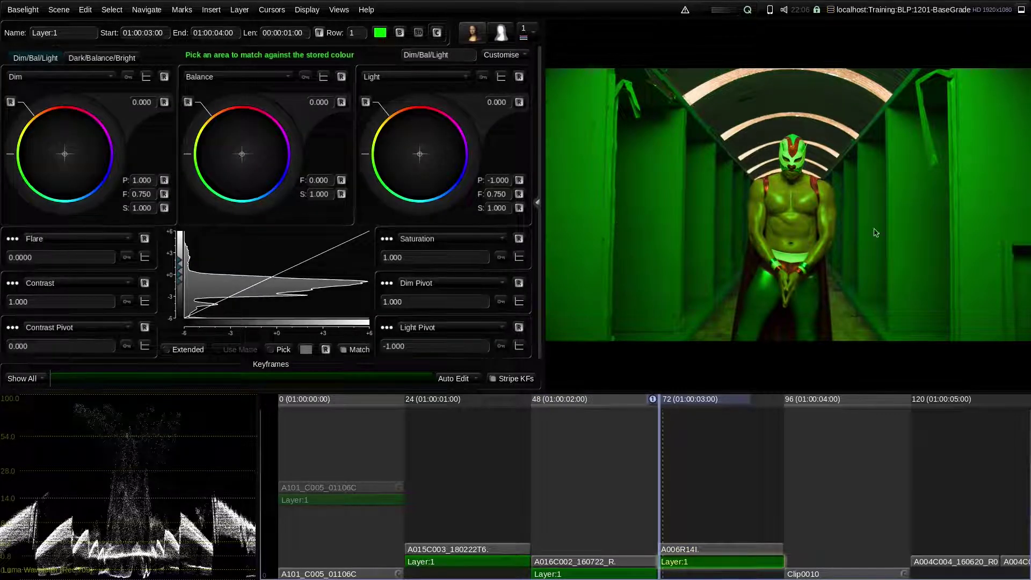
Step: Match the wrestler's white waistband to the stored grey
scroll(717, 287, up, 2)
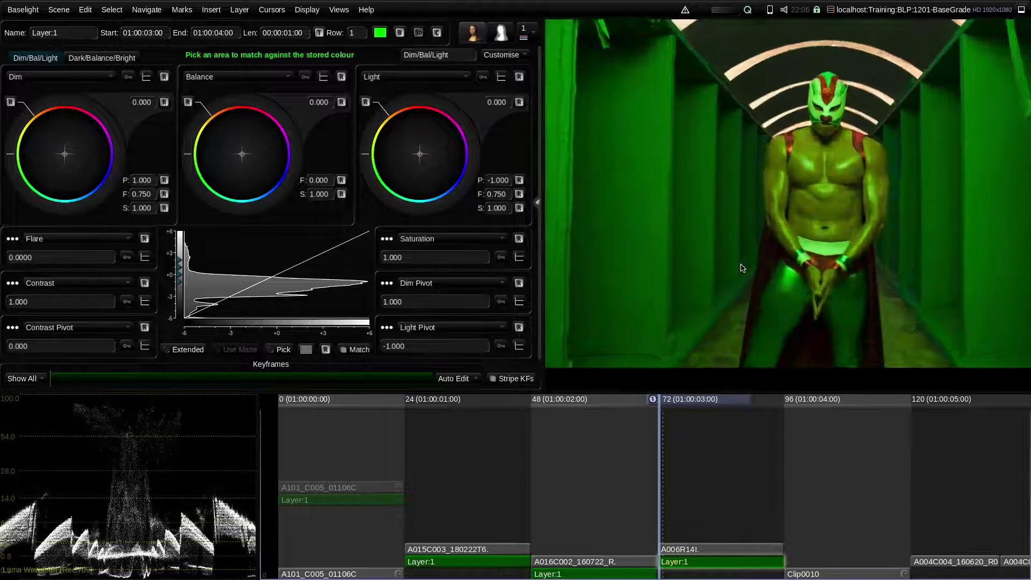
scroll(742, 267, up, 3)
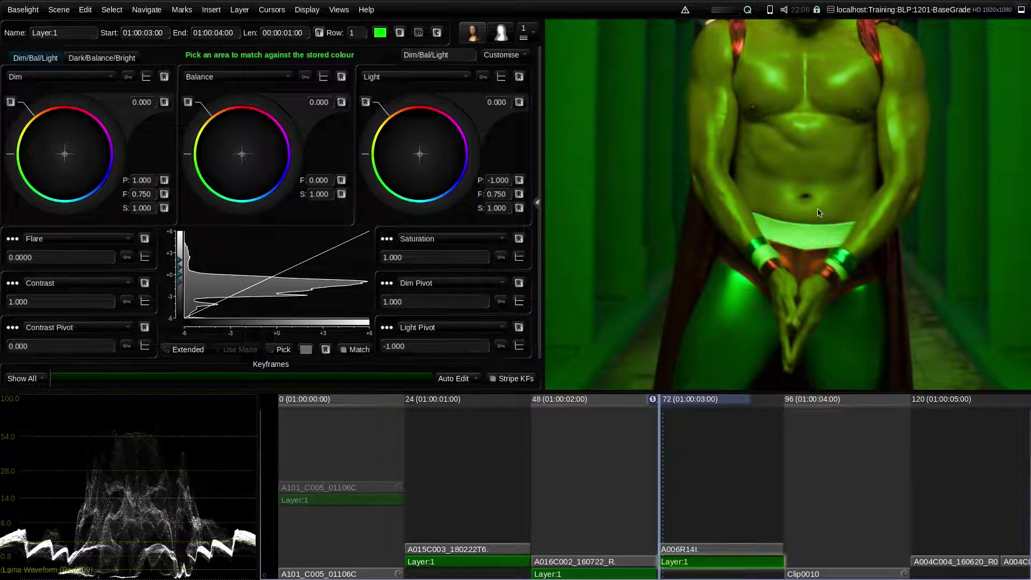
scroll(818, 212, down, 3)
scroll(805, 212, up, 2)
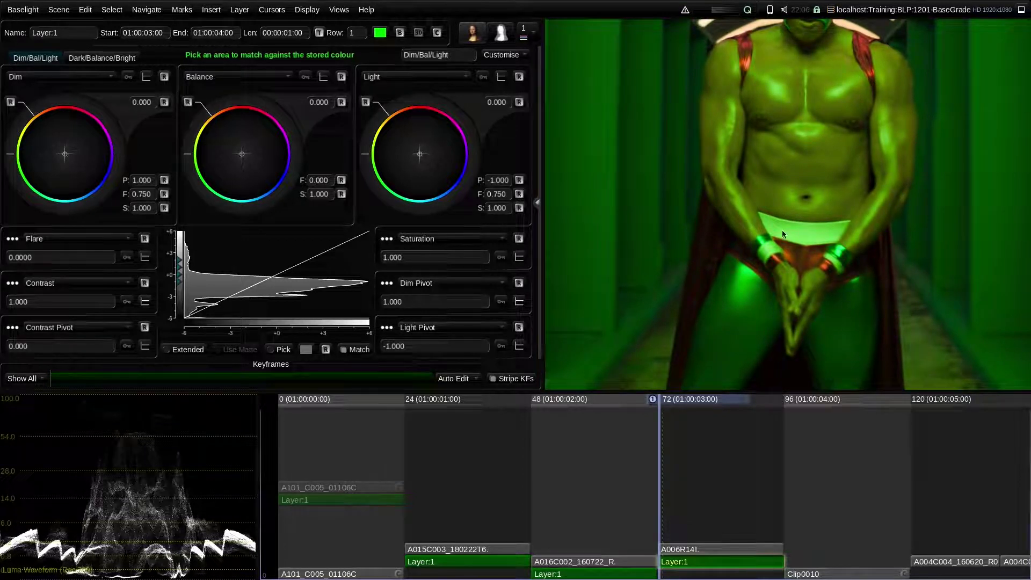
drag(797, 225, 820, 245)
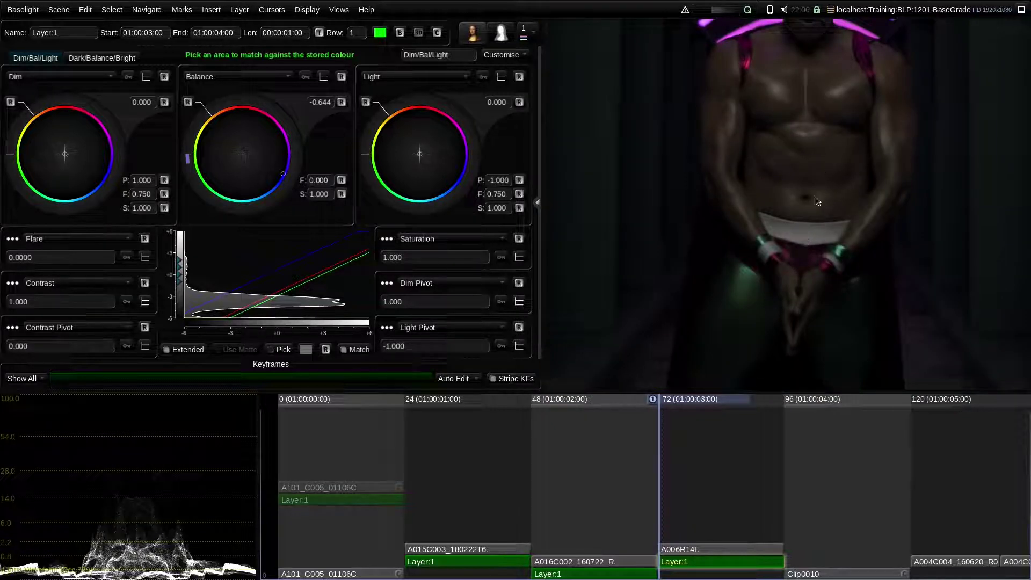
Step: Set the wrestler shot's Balance exposure to 1.266, and compare the whole image with and without the grade
drag(320, 111, 360, 146)
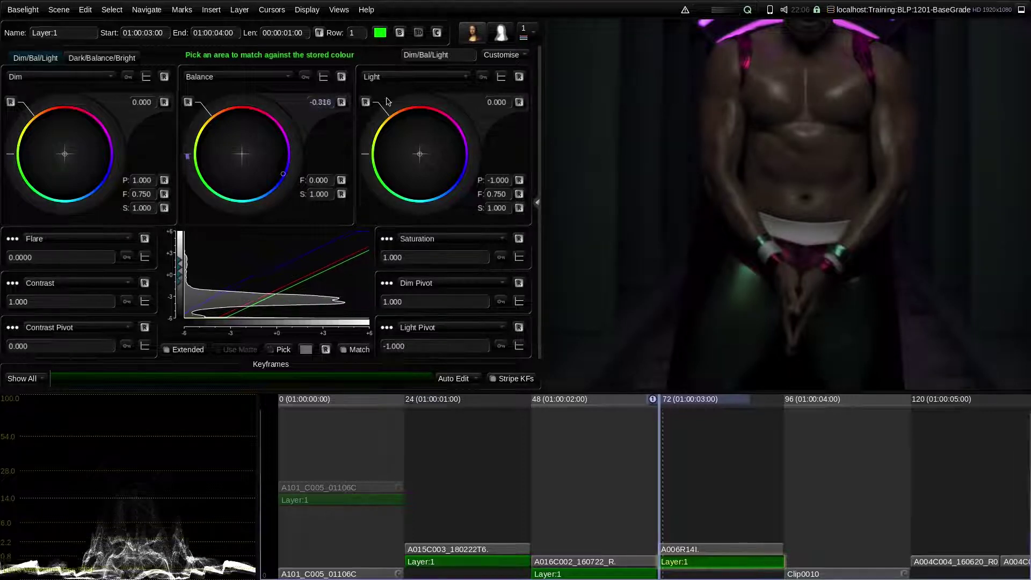
drag(292, 138, 310, 108)
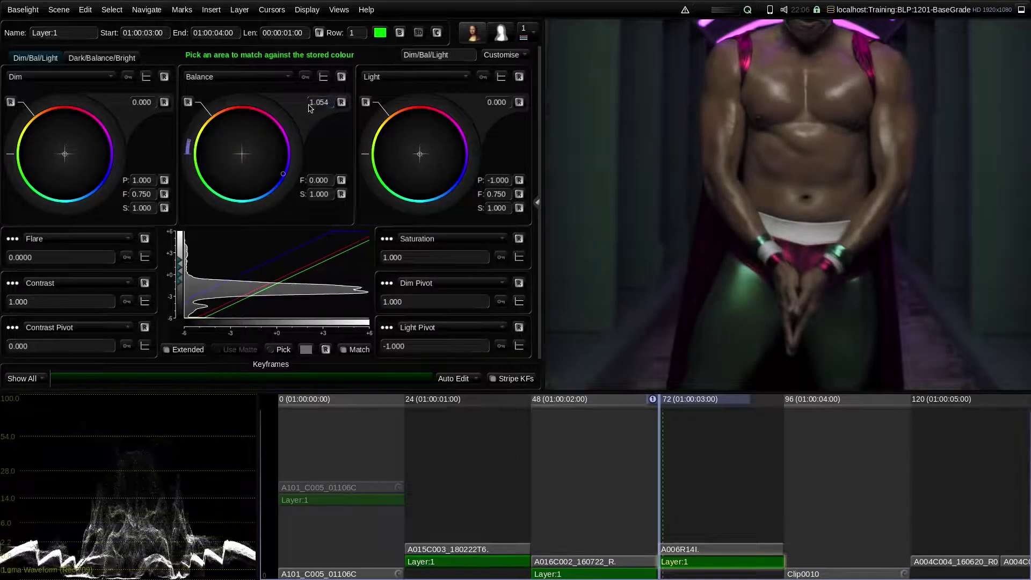
key(f)
mouse_move(319, 102)
mouse_down()
mouse_move(367, 143)
mouse_move(308, 140)
mouse_move(344, 138)
mouse_up()
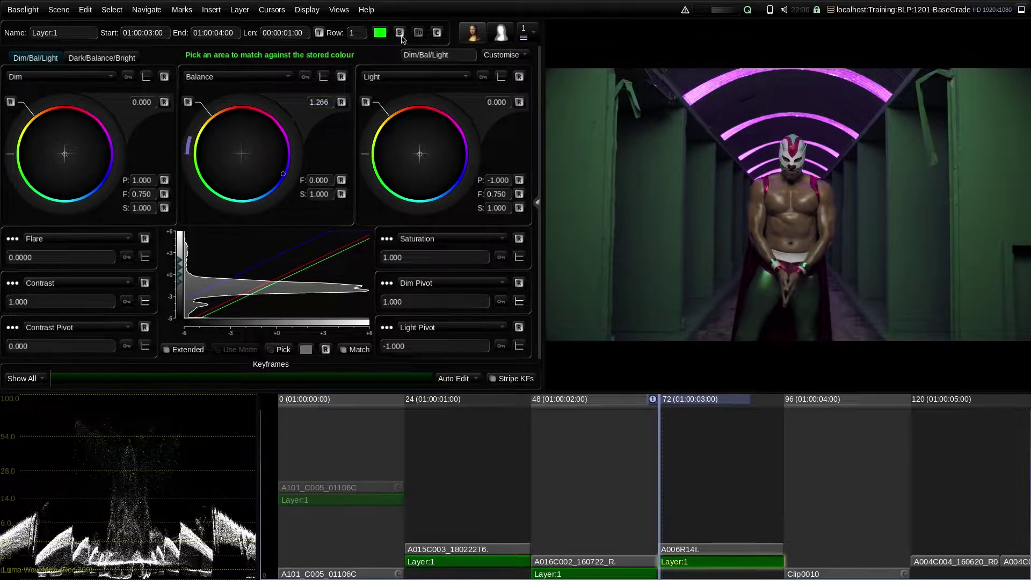
click(400, 33)
click(400, 33)
Step: Add a Base Grade layer to the next shot, Clip0010, and store the Chart palette's third grey-row patch as the match colour
key(Down)
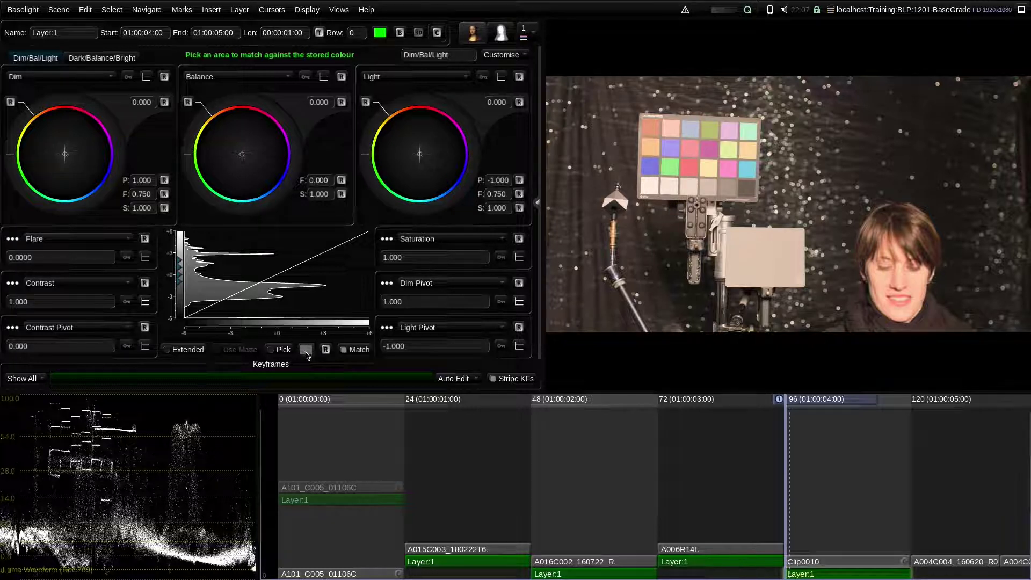
click(306, 351)
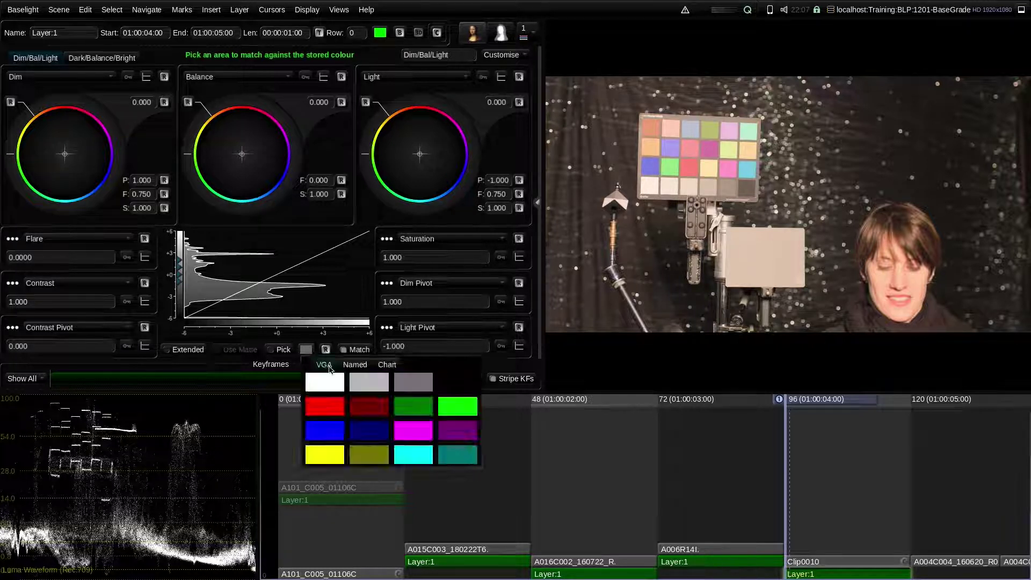
click(354, 365)
click(386, 364)
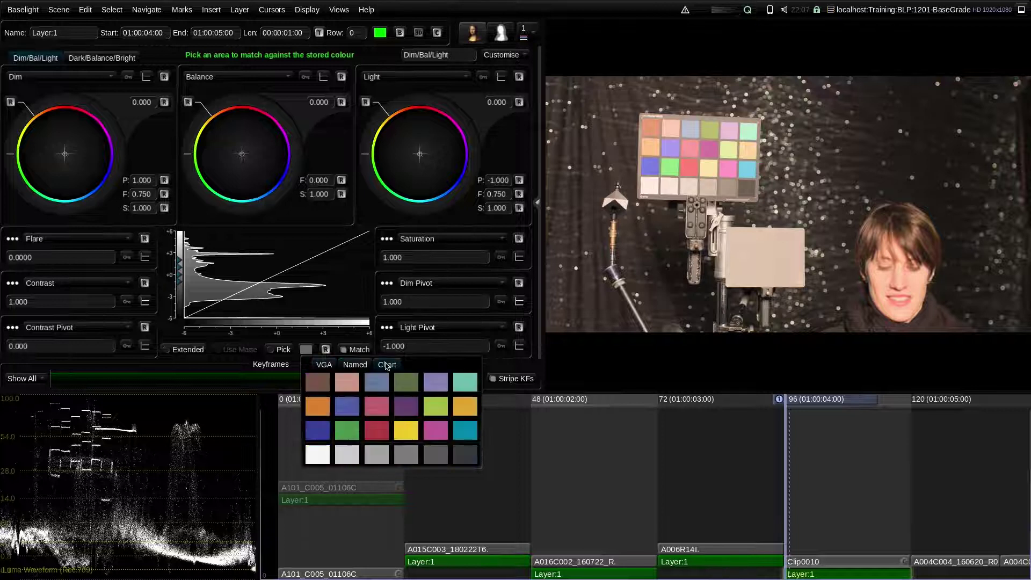
click(357, 368)
click(324, 365)
click(356, 365)
click(387, 366)
click(376, 459)
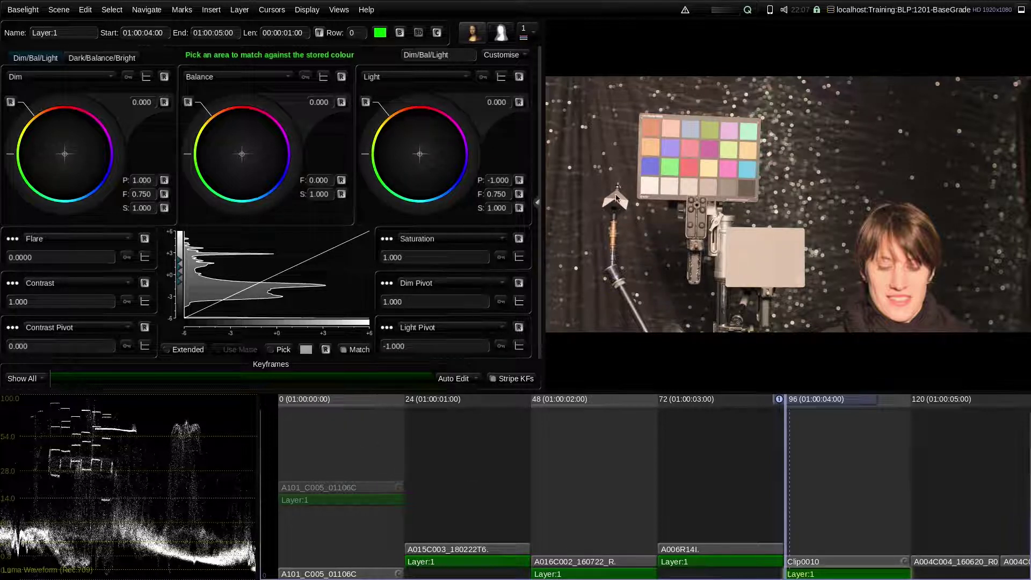
Step: Match the third grey-row patch of the colour chart in the image to the stored colour
drag(683, 180, 695, 195)
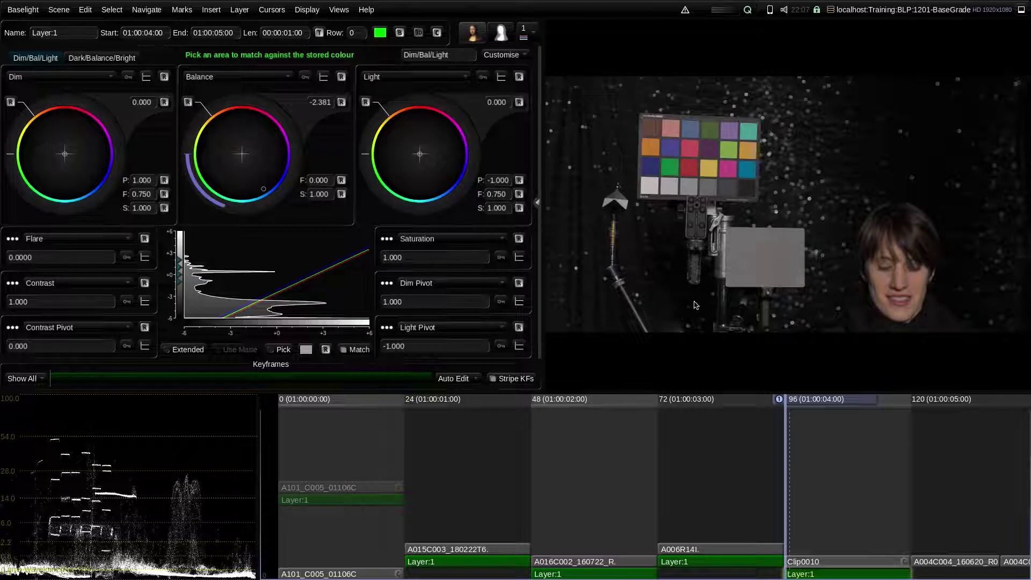
click(705, 247)
Step: Go to the next shot, A004C004_160620_R0ZW., and add a Base Grade layer to it
key(Page_Down)
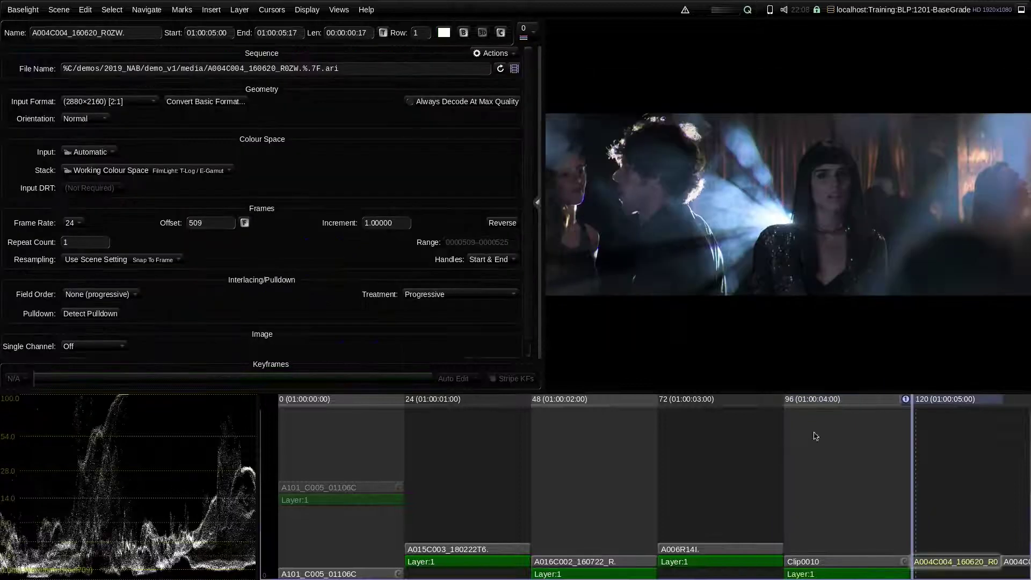
drag(945, 452, 529, 447)
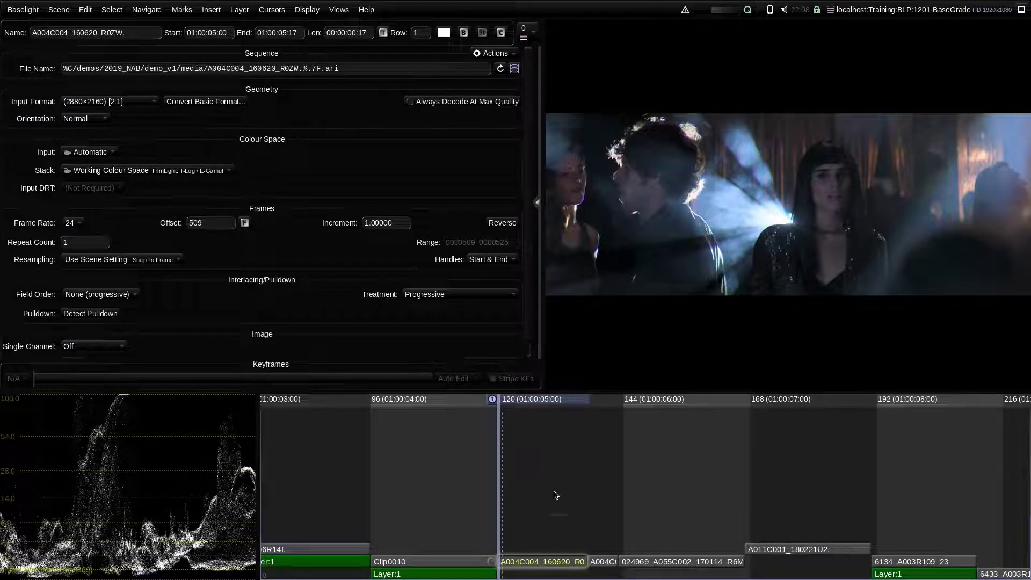
key(p)
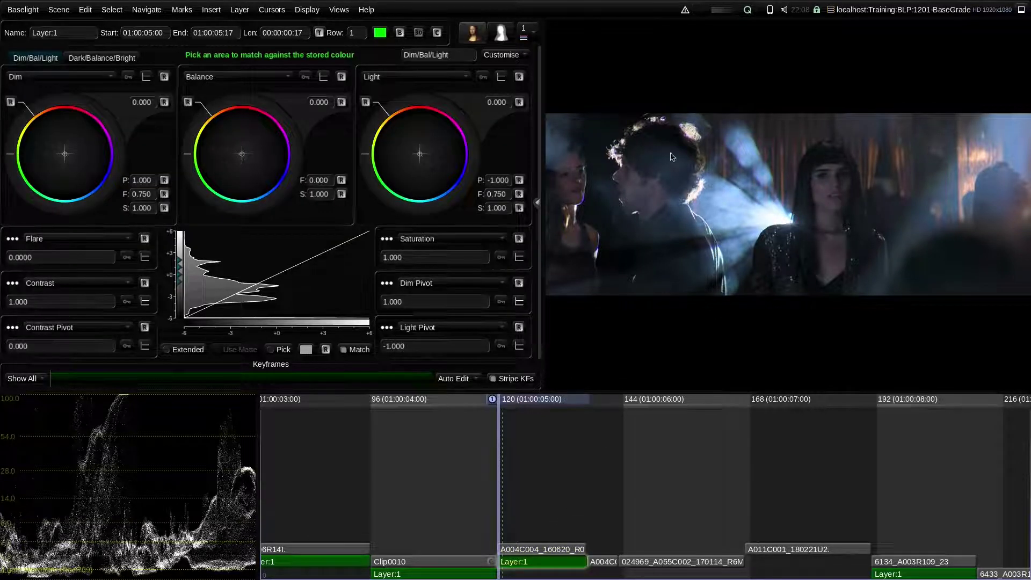
Step: Set the club shot's Balance exposure to 0.504 and shift its Balance colour towards orange
drag(317, 101, 340, 105)
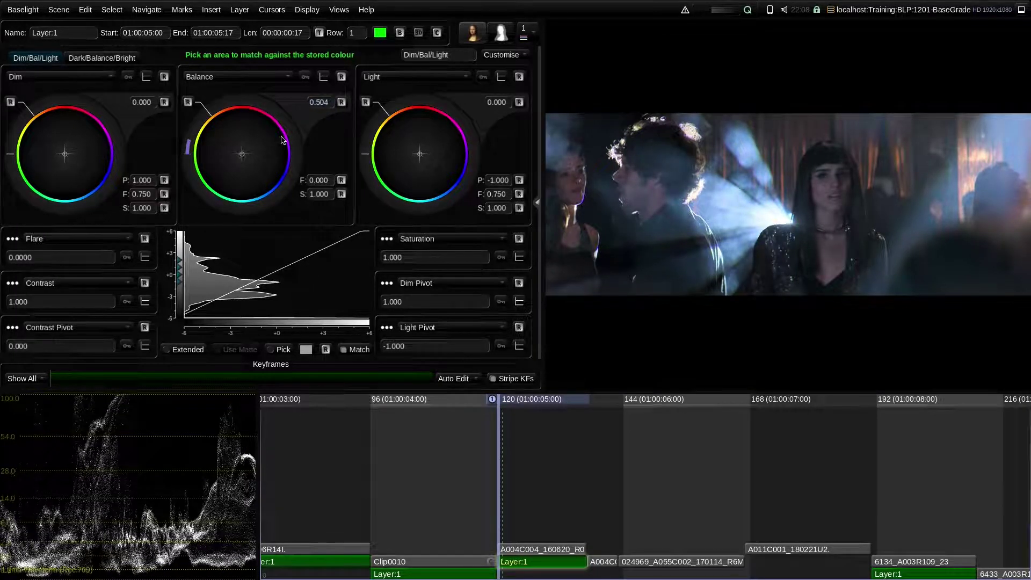
drag(243, 156, 208, 110)
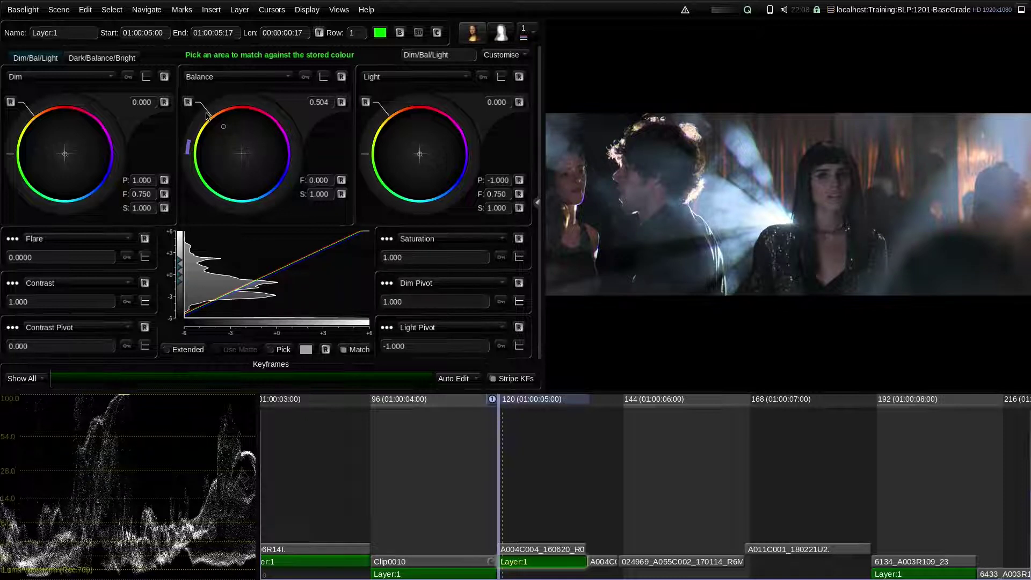
Step: View the next shot, A004C007_160620_R0ZW., and return to the warmed club shot
key(Down)
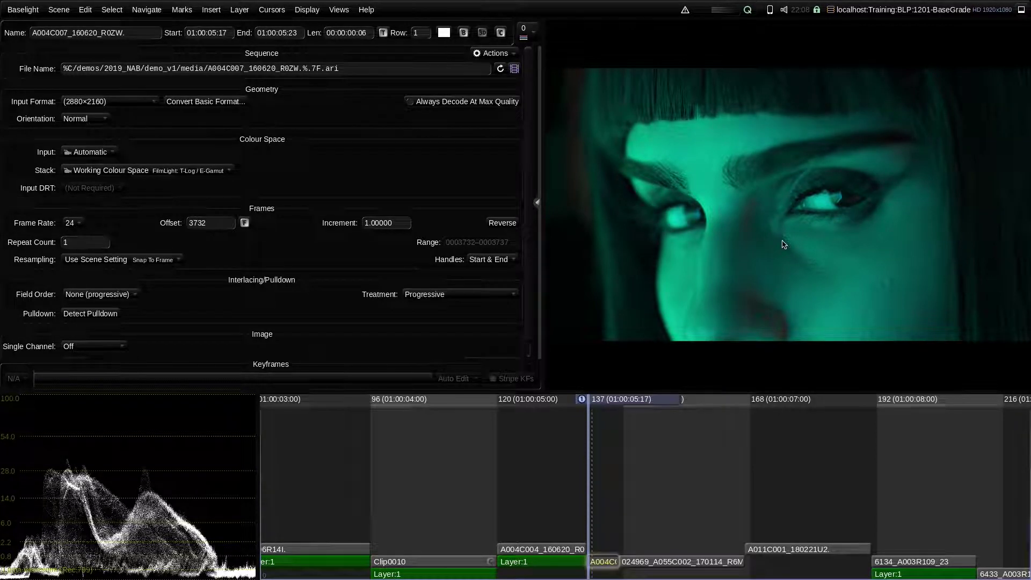
key(Up)
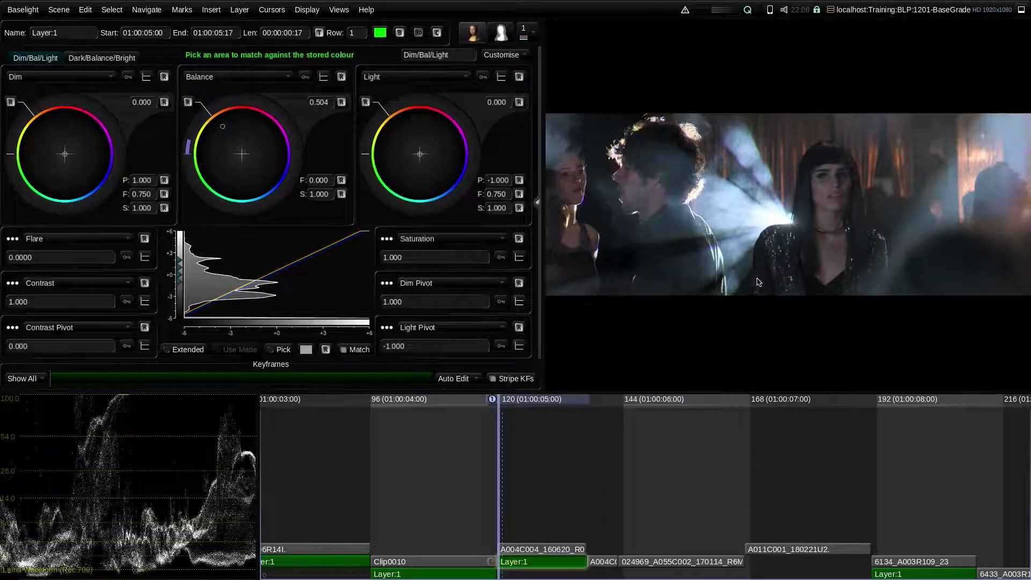
Step: Store the skin tone of the dark-haired woman's face in the club shot as the colour to match against
key(Down)
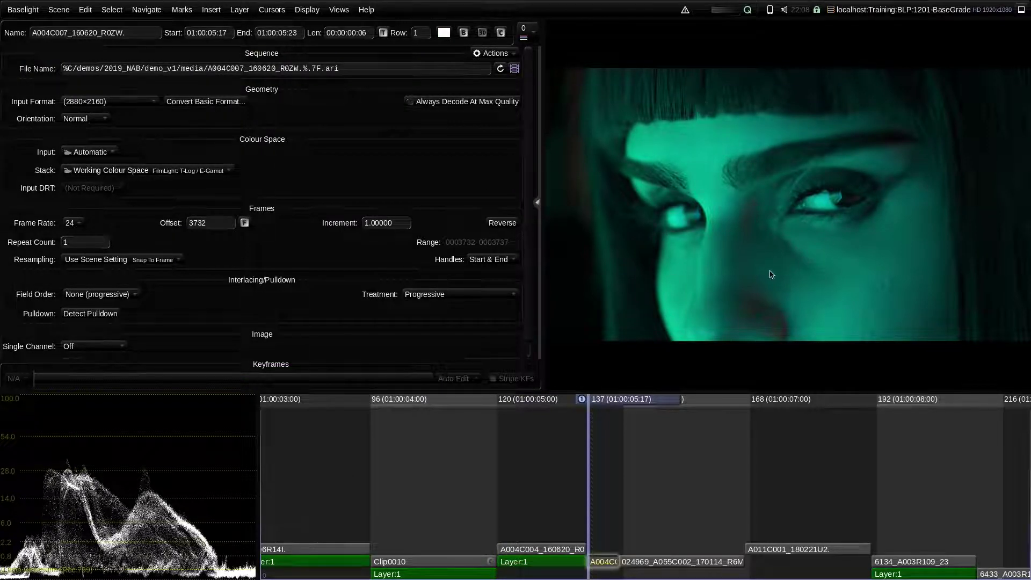
key(Up)
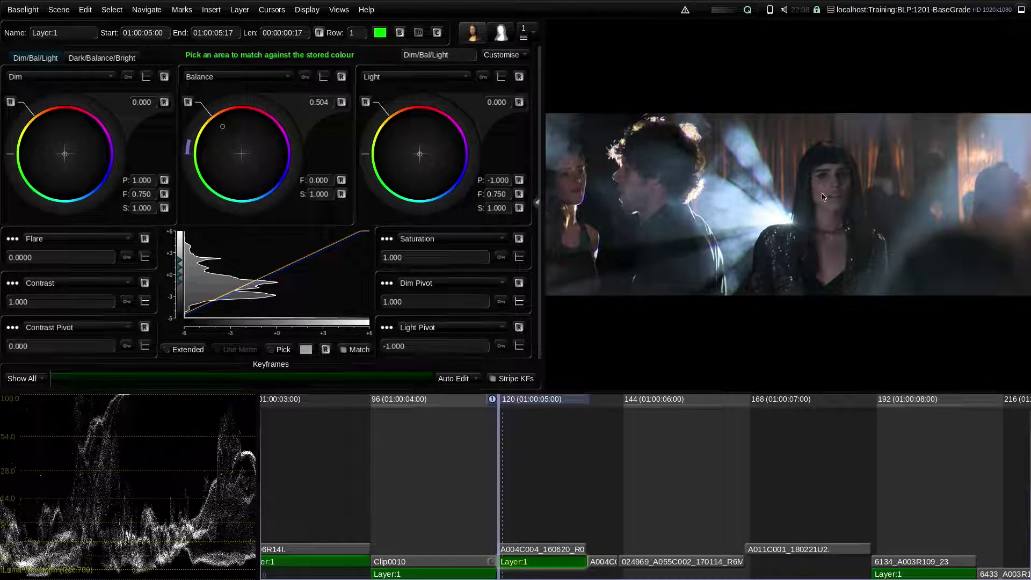
key(Down)
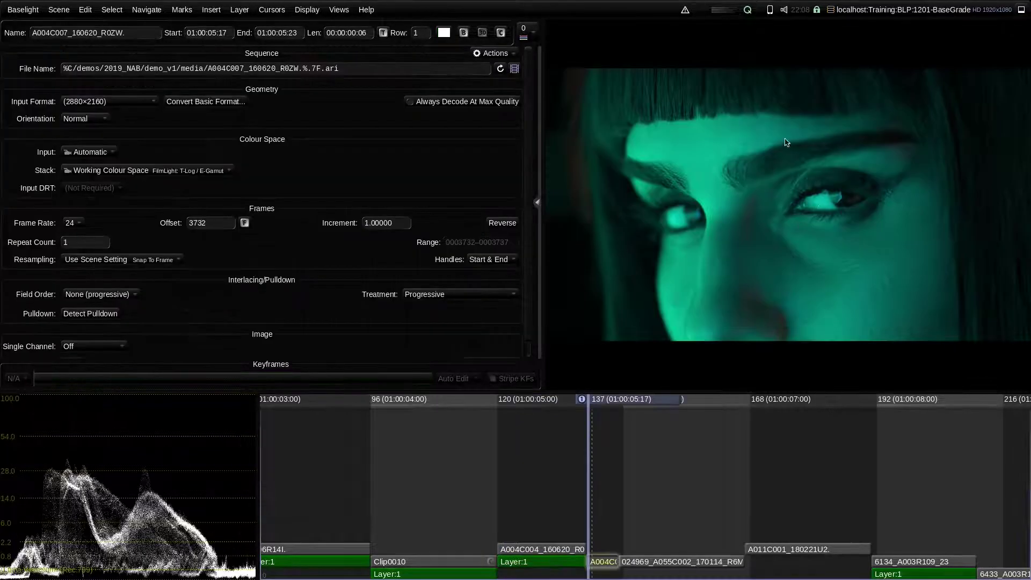
key(Up)
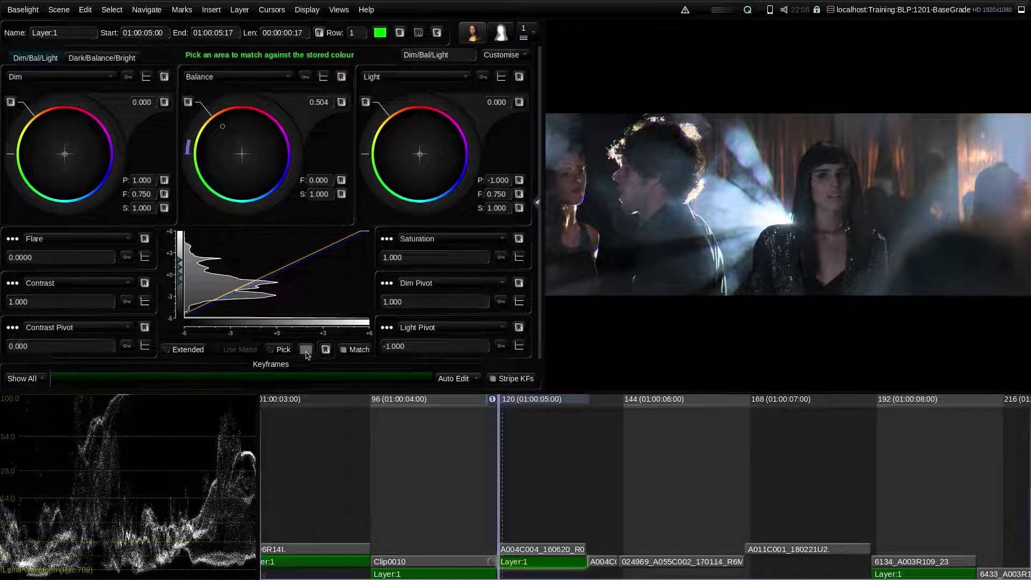
click(273, 349)
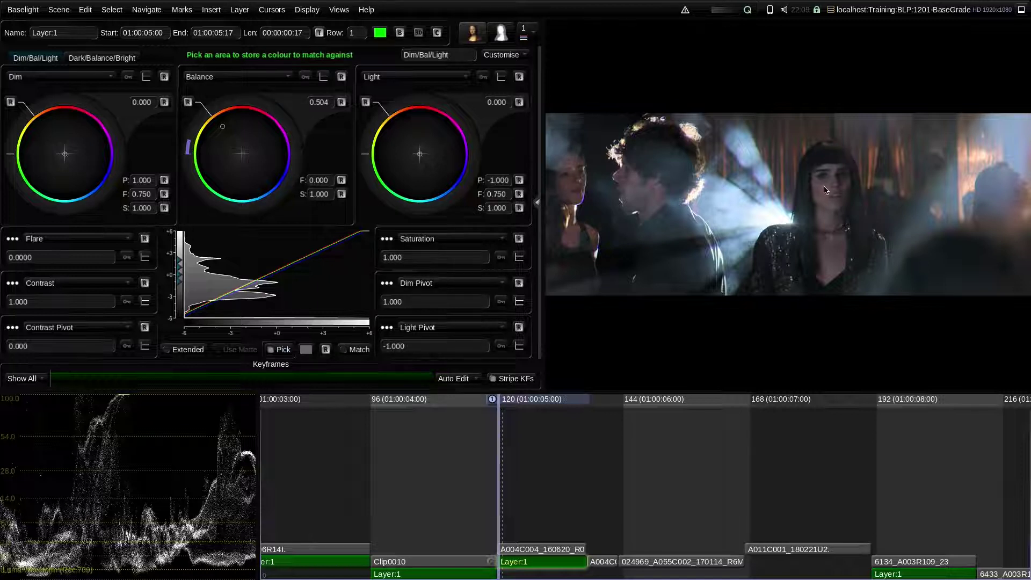
drag(820, 190, 830, 204)
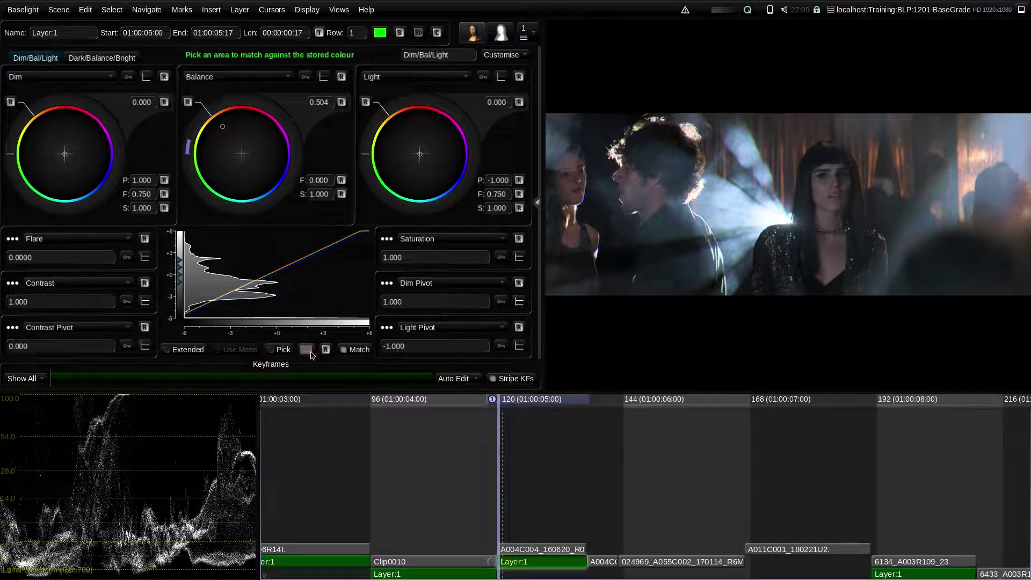
Step: Add a Base Grade layer to the green close-up, A004C007_160620_R0ZW., and match the woman's cheek to the stored skin colour
key(Up)
key(Up)
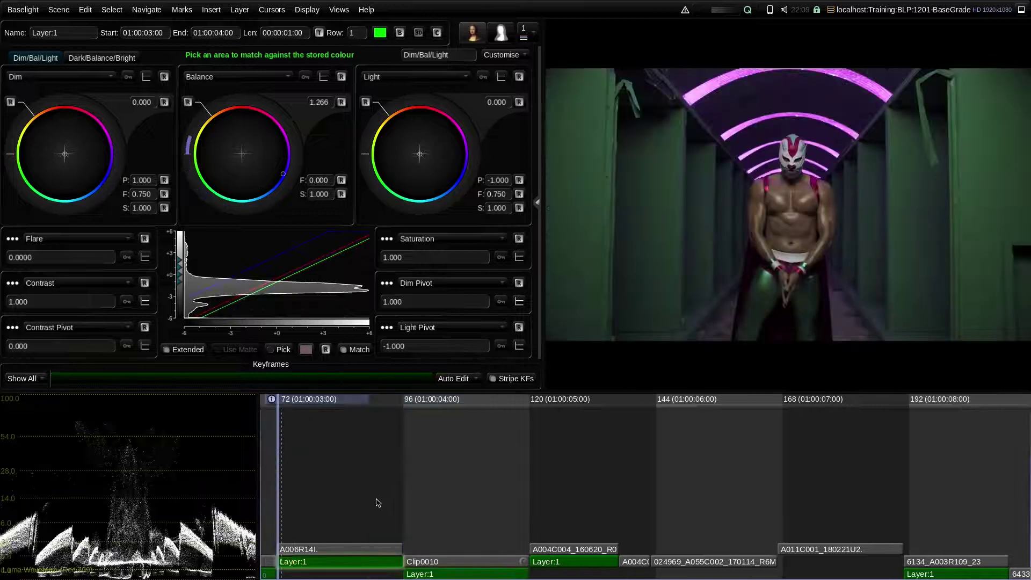
key(Down)
key(Down)
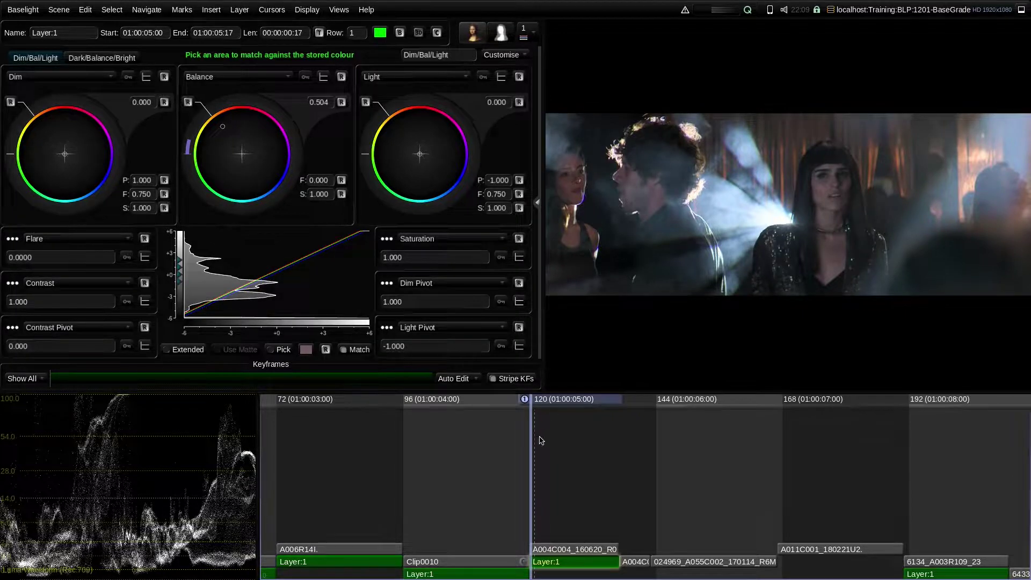
key(Down)
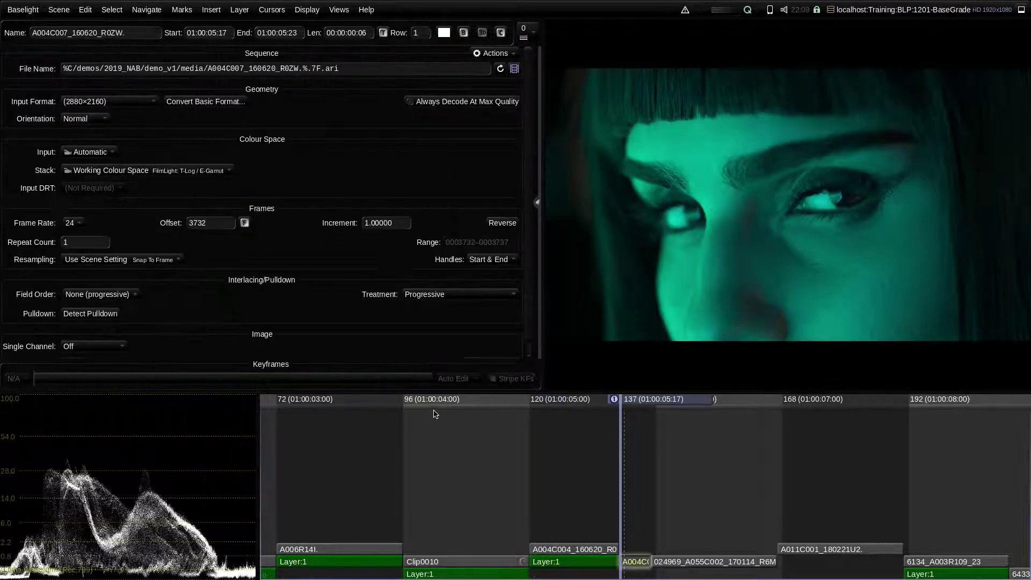
key(Up)
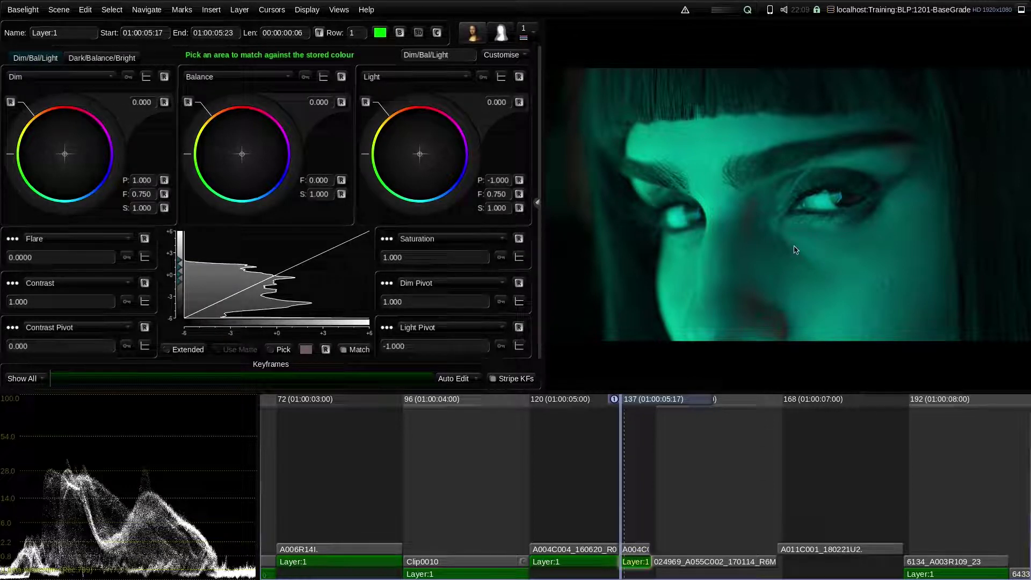
click(347, 353)
drag(816, 267, 913, 339)
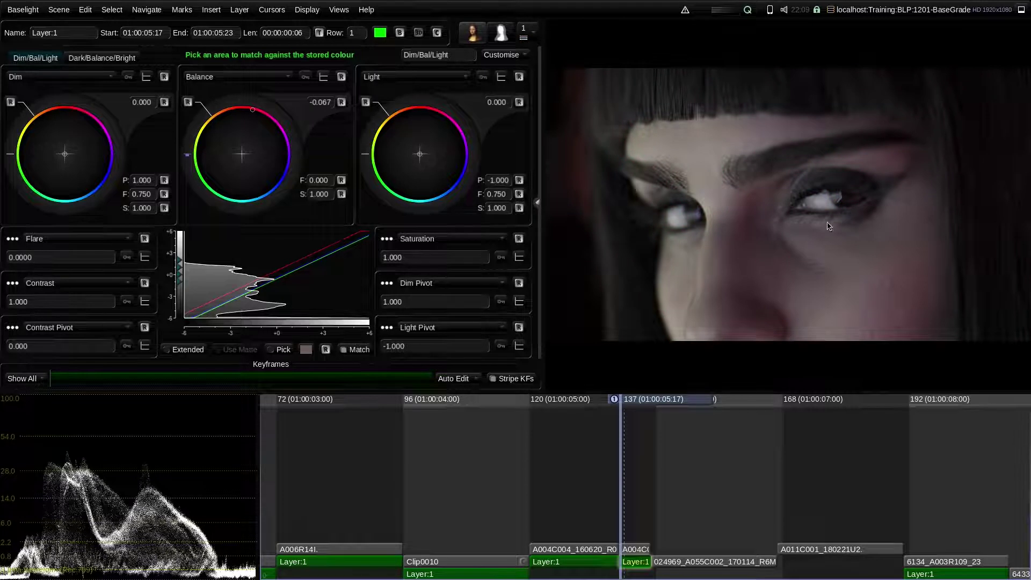
Step: Compare the matched close-up with the club shot and its ungraded version, and lower its Balance exposure to -0.206
key(Up)
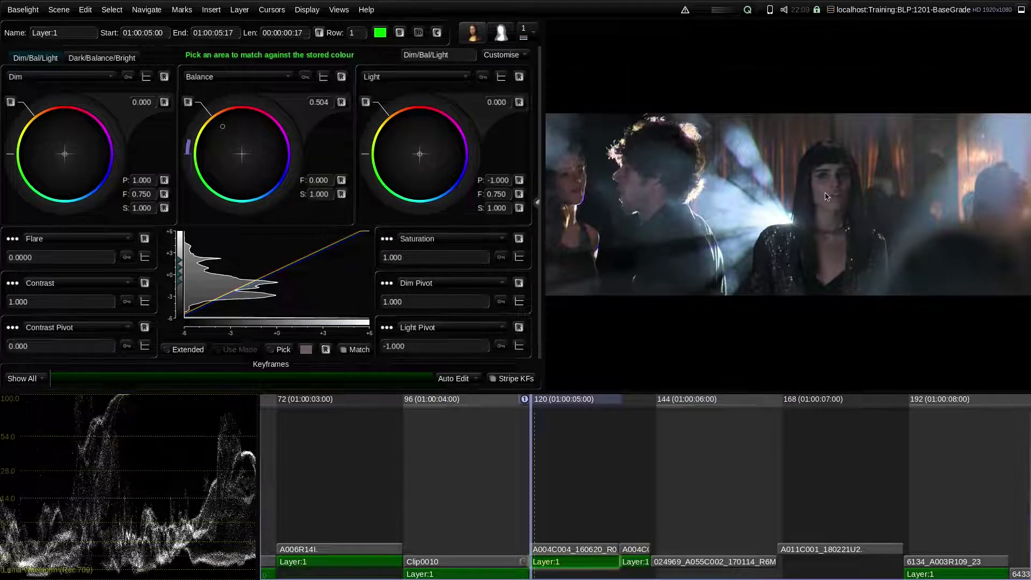
key(Down)
key(Up)
key(Down)
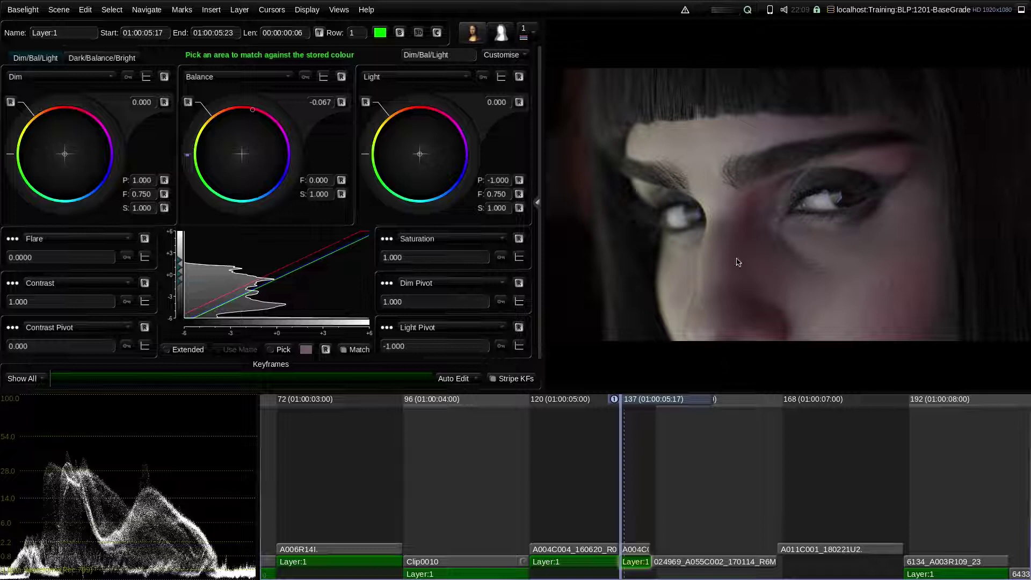
click(761, 319)
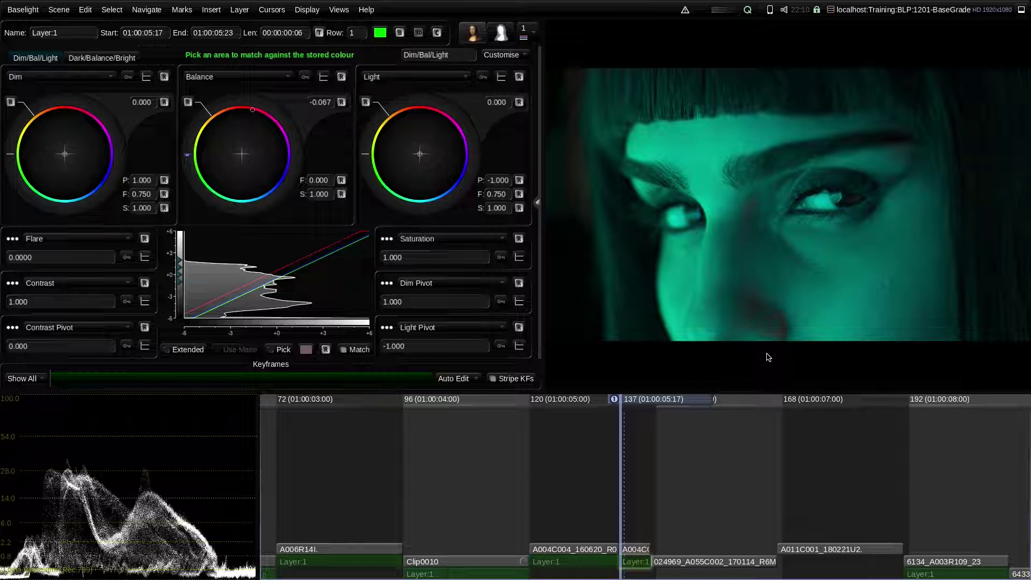
key(b)
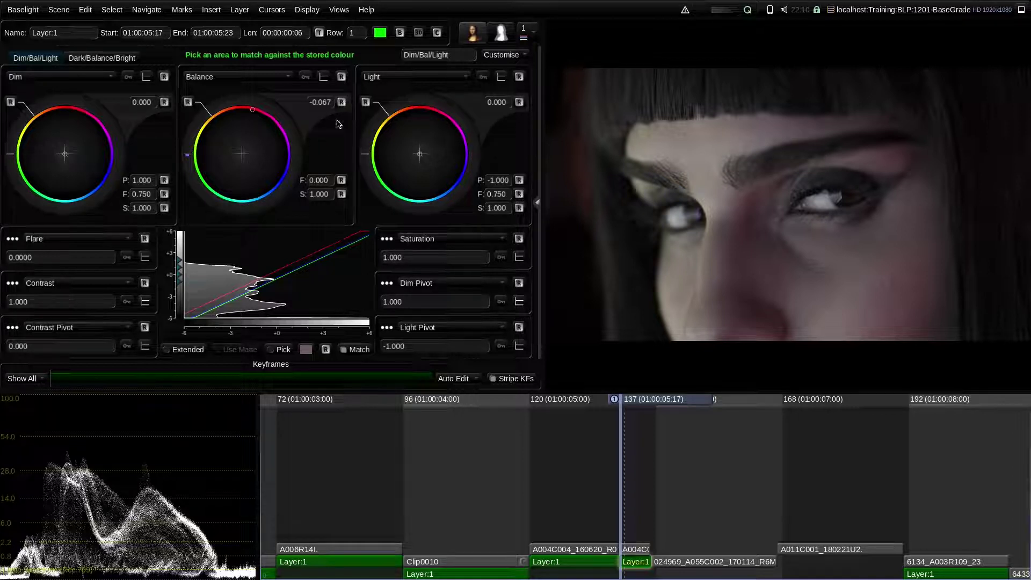
mouse_move(352, 118)
mouse_down()
mouse_move(338, 82)
mouse_move(275, 98)
mouse_move(346, 127)
mouse_move(353, 108)
mouse_up()
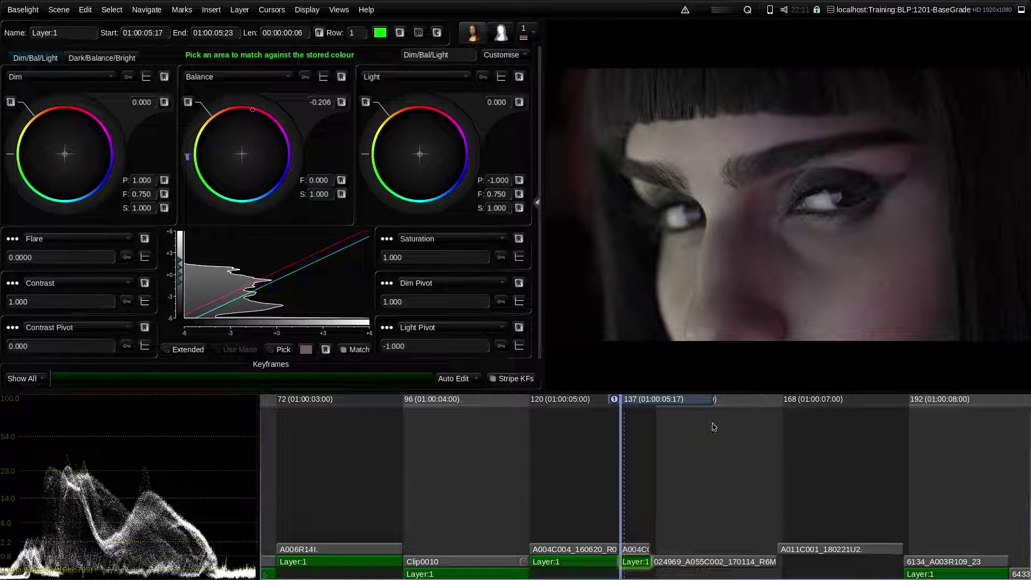
Step: Add a Base Grade layer to the bathtub shot, 024969_A055C002_170114_R6M, and set its Balance exposure to -0.803
key(Down)
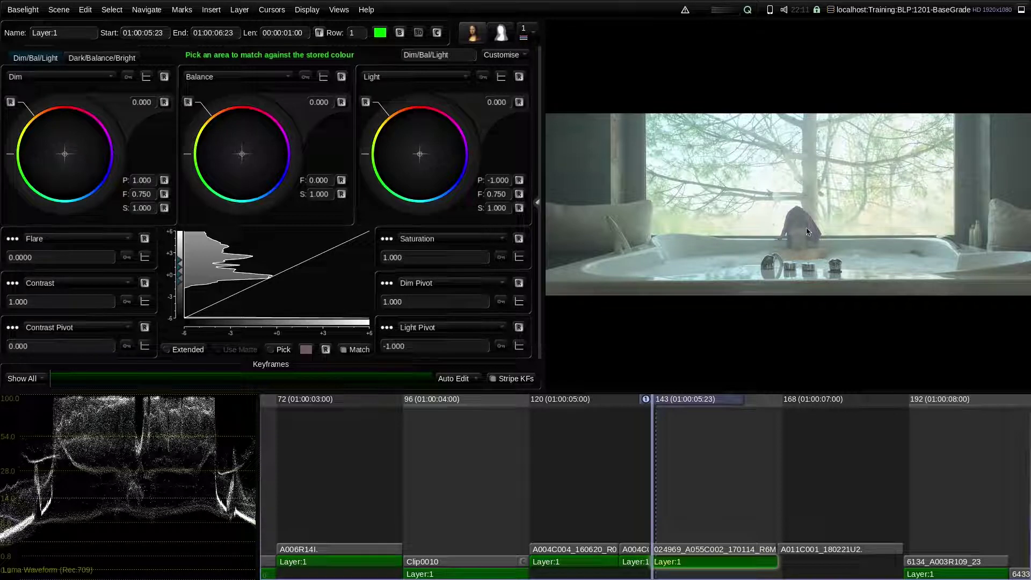
drag(311, 132, 315, 150)
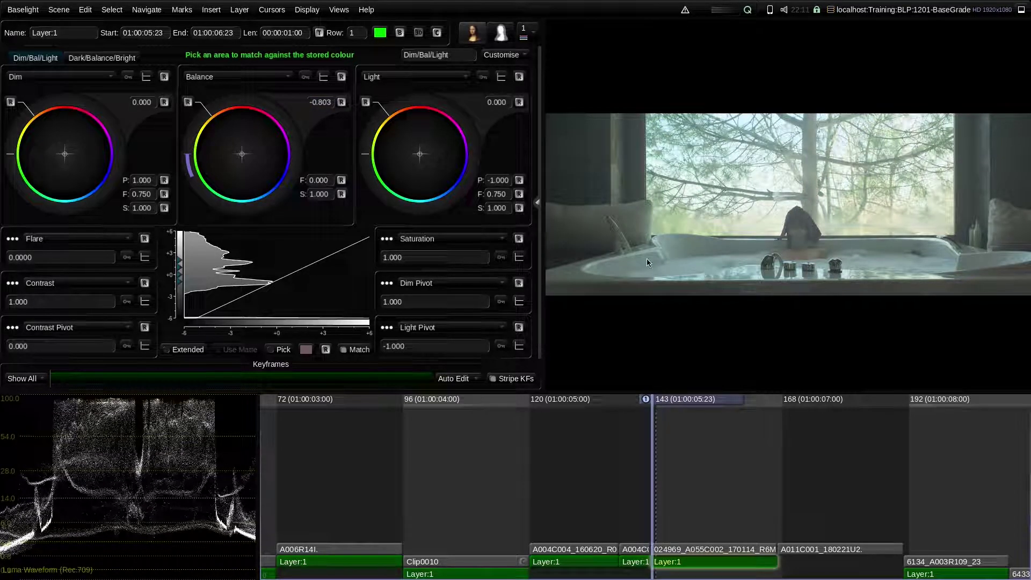
Step: Reset the stored colour to neutral grey and try matching areas of the bathtub to it, resetting the resulting Balance exposure
click(326, 350)
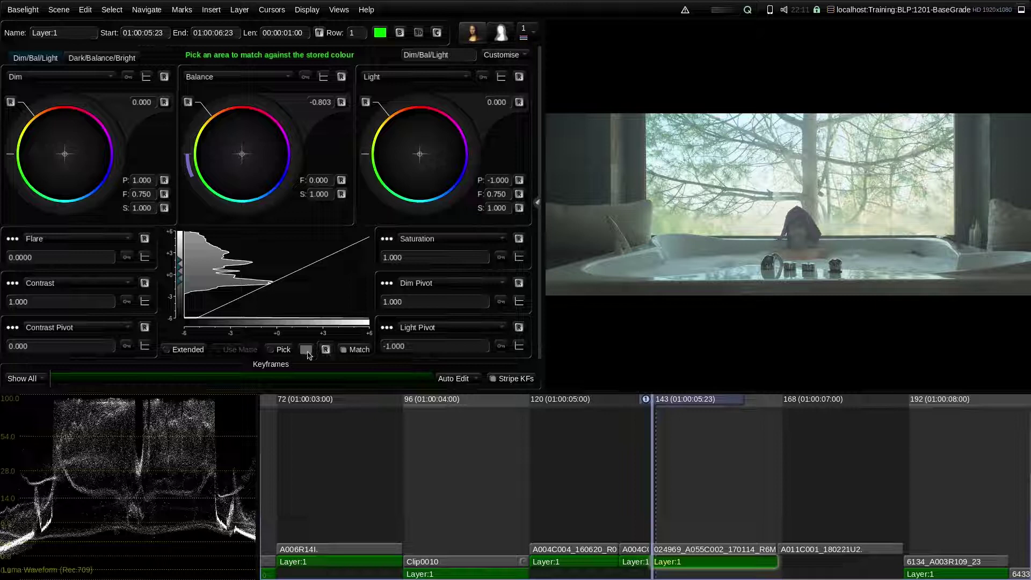
drag(849, 289, 887, 296)
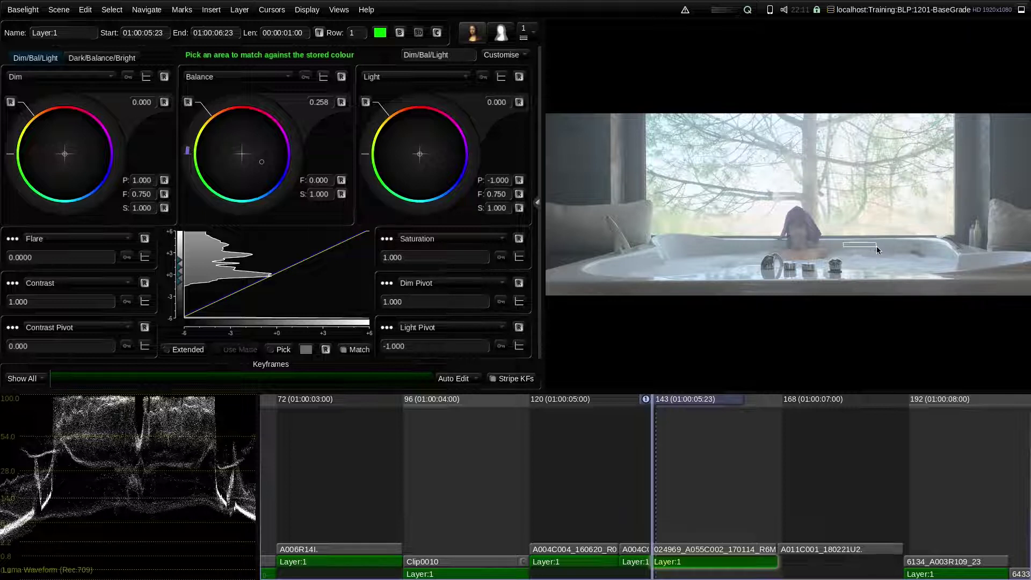
click(877, 246)
click(342, 103)
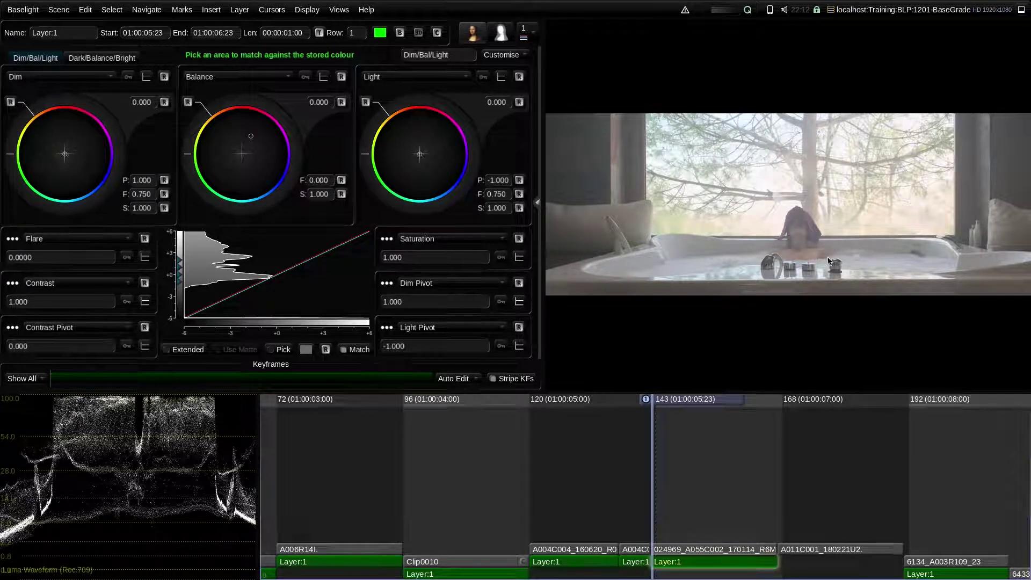
Step: Match the tub area beside the taps to the stored grey, and set the Balance exposure to -0.704
drag(855, 287, 905, 301)
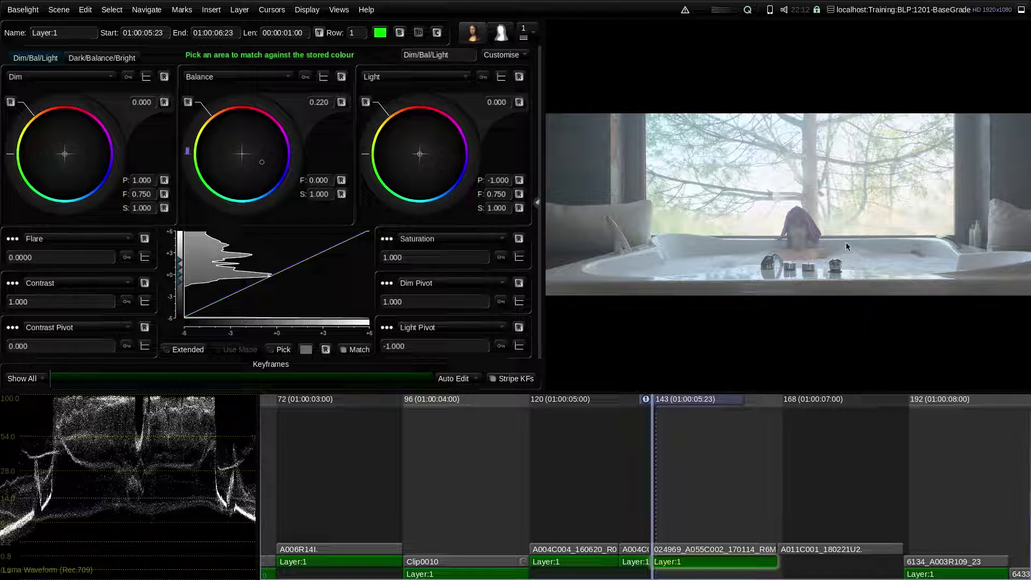
drag(846, 242, 906, 292)
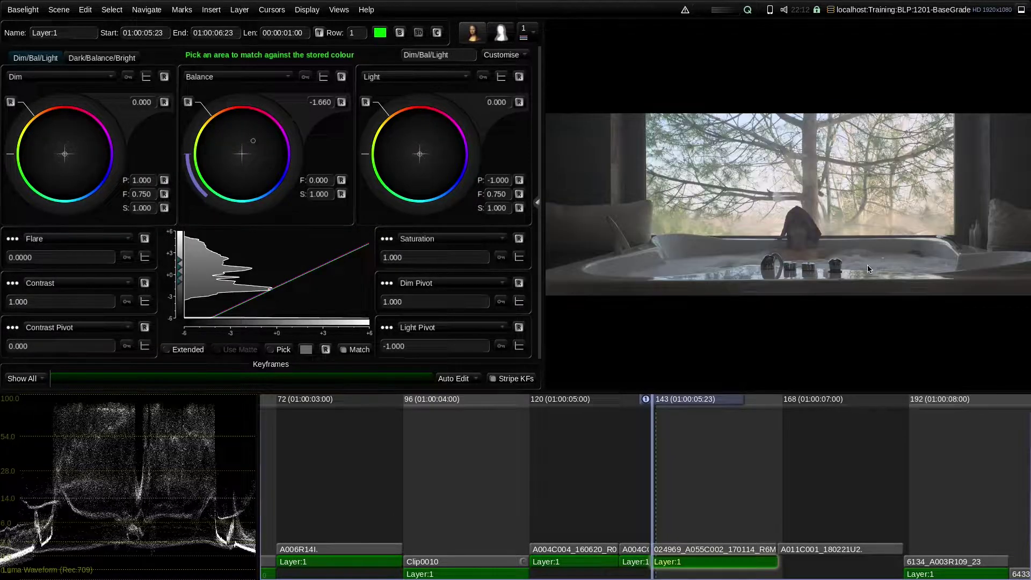
click(342, 102)
drag(305, 128, 781, 245)
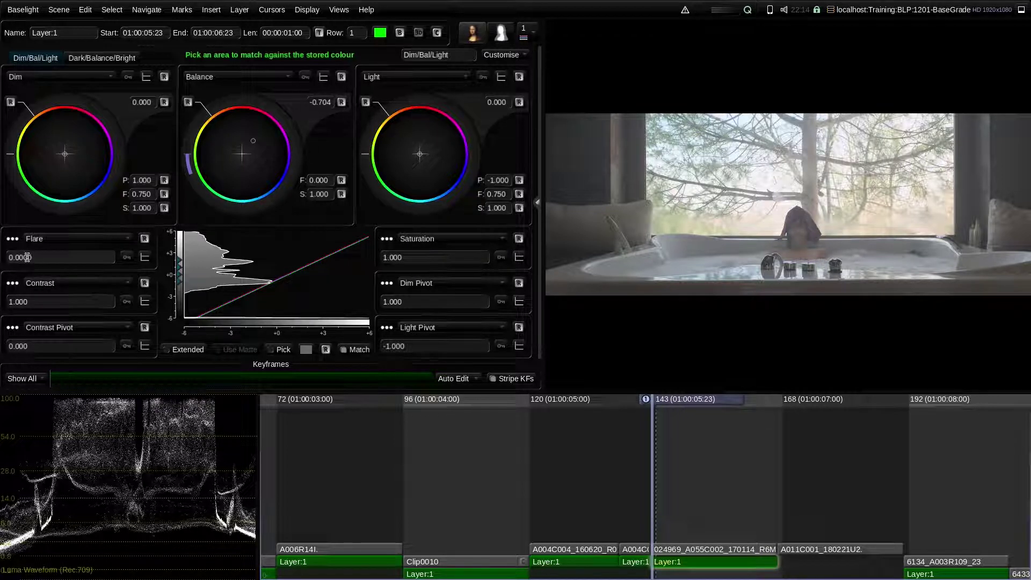
Step: Set the bathtub shot's Flare to -0.0500, comparing it with the reset value and inspecting the woman up close
mouse_move(29, 256)
mouse_down()
mouse_move(3, 293)
mouse_move(69, 266)
mouse_move(62, 215)
mouse_move(90, 247)
mouse_move(1, 259)
mouse_move(46, 258)
mouse_up()
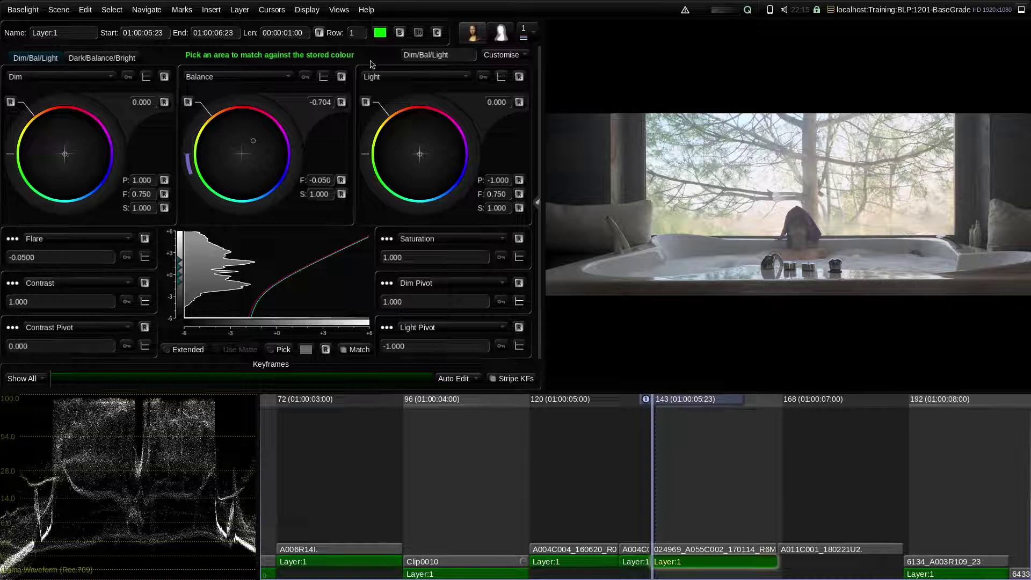
click(145, 239)
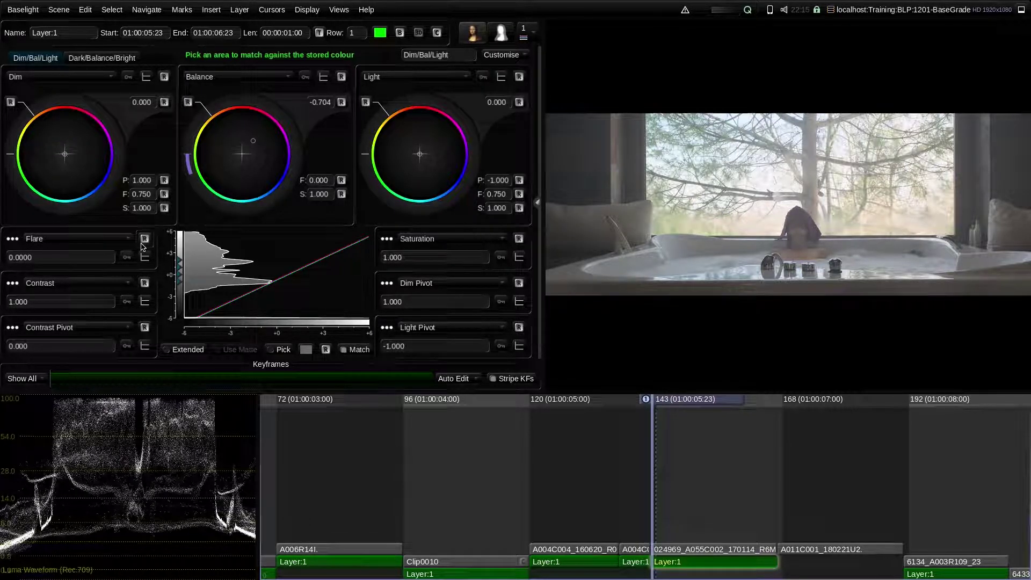
key(ctrl+z)
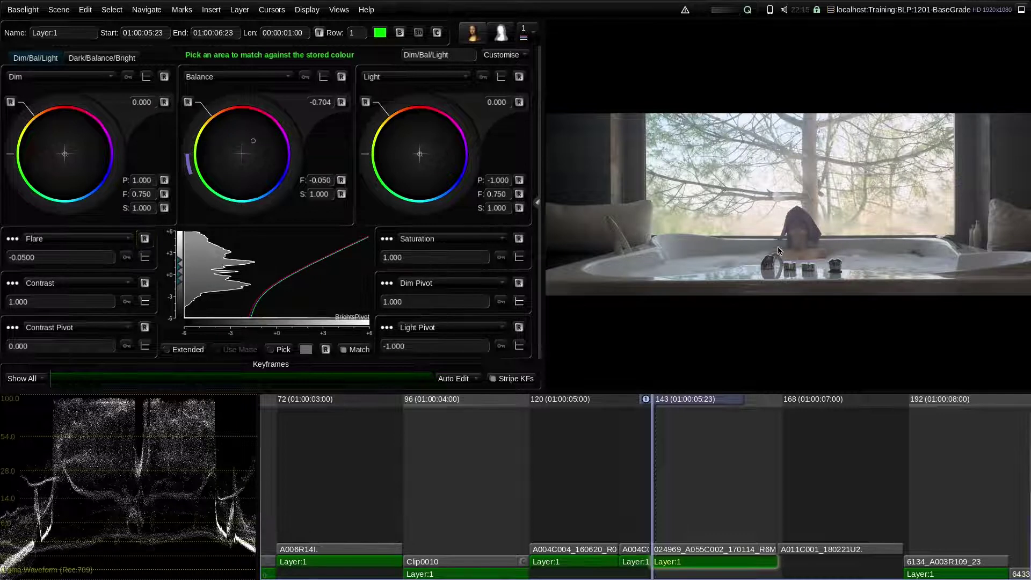
scroll(773, 251, up, 5)
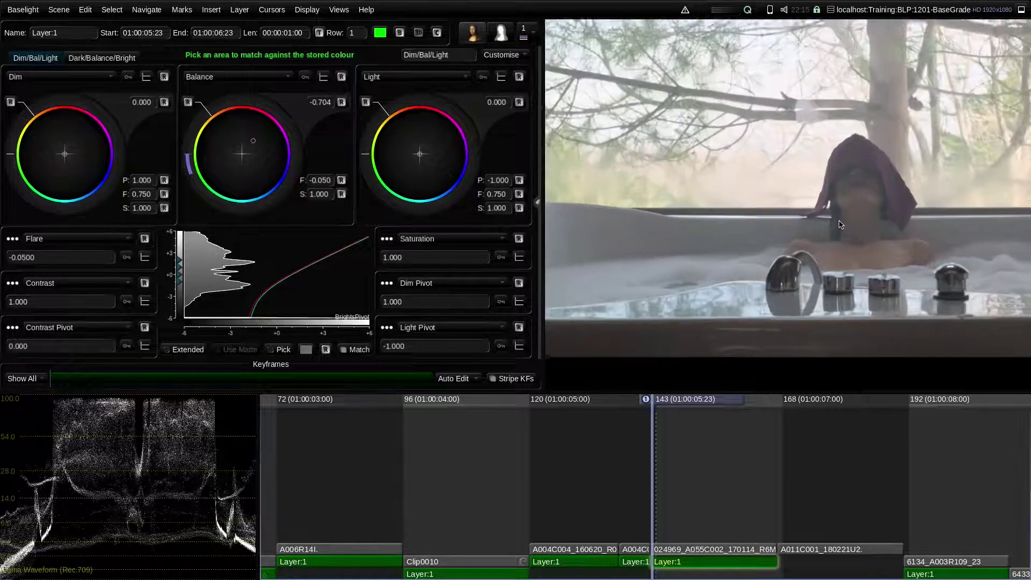
drag(841, 224, 744, 220)
scroll(752, 206, down, 1)
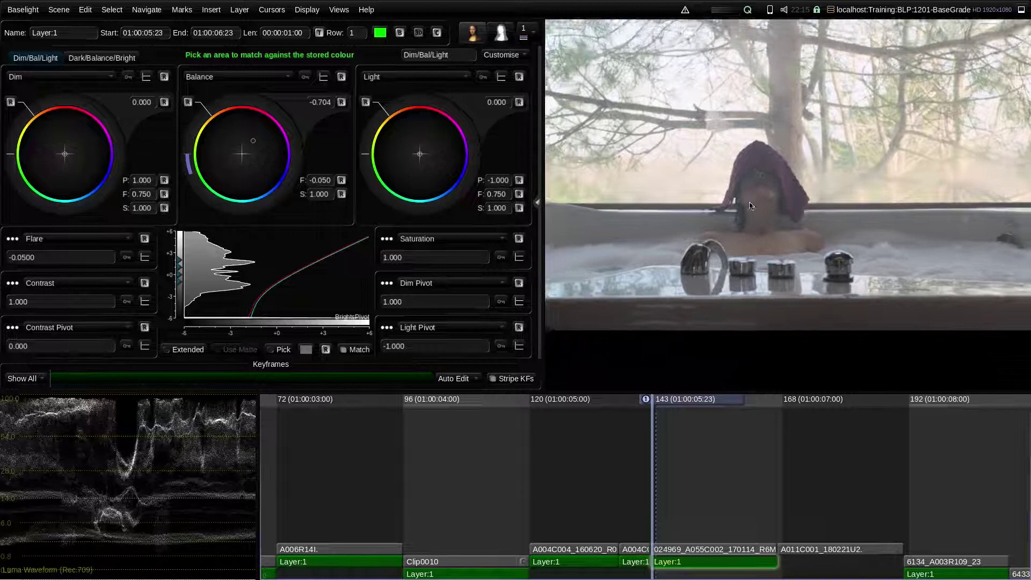
scroll(751, 205, down, 2)
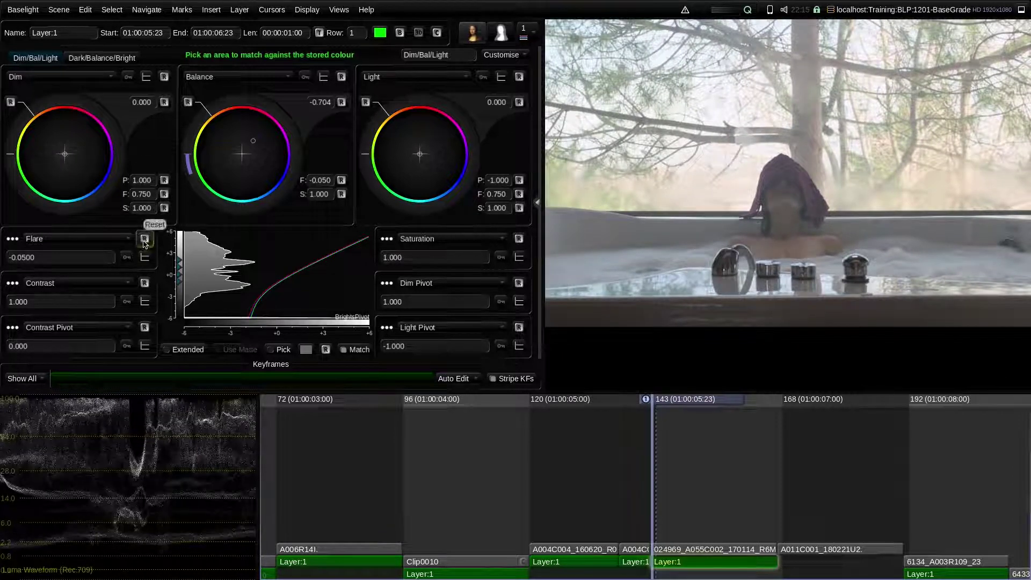
scroll(644, 281, down, 3)
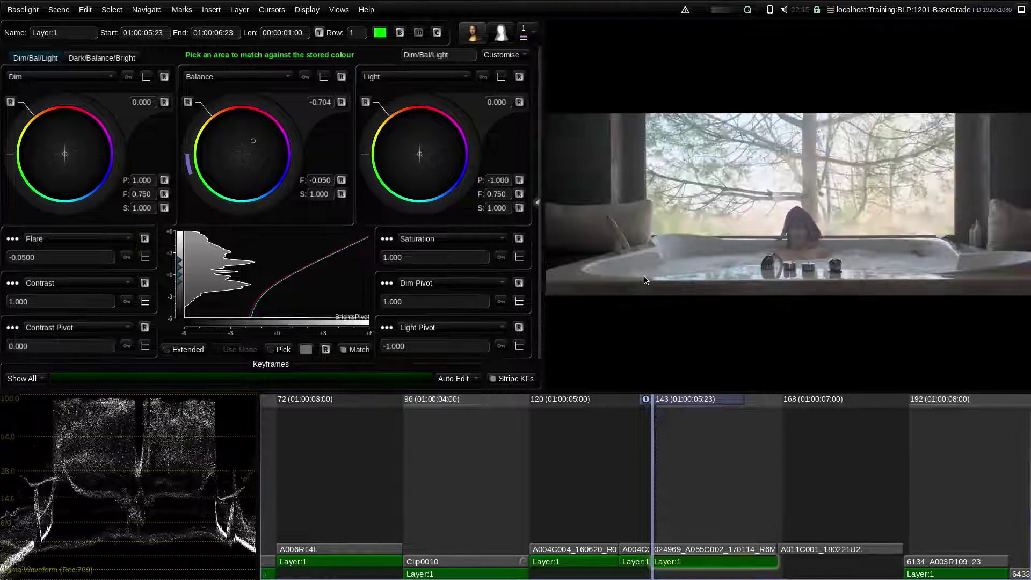
Step: Add a Base Grade layer to the dark restaurant shot, A011C001_180221U2., set its Balance exposure to 3.000 and inspect the shadows
key(Page_Down)
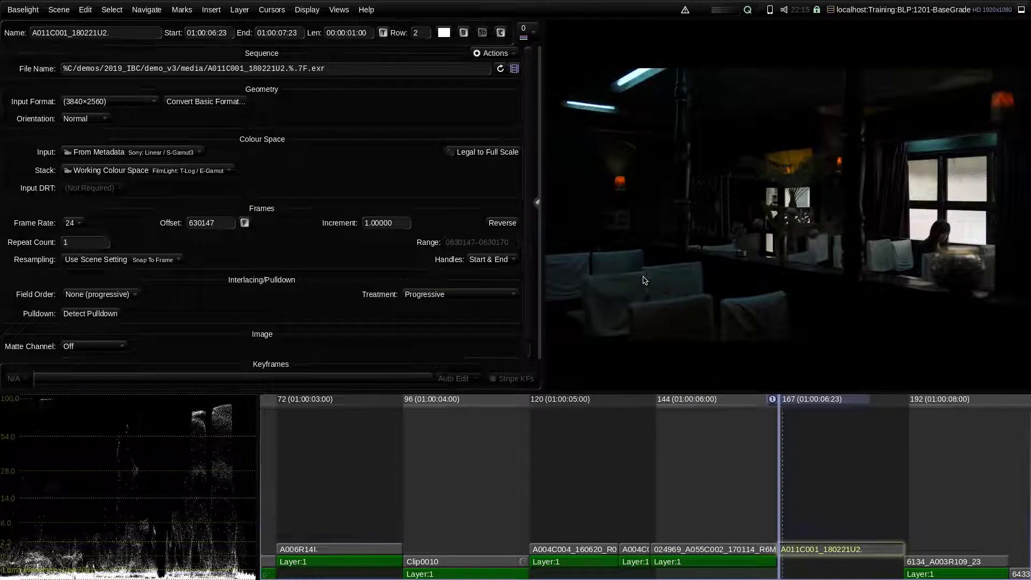
key(p)
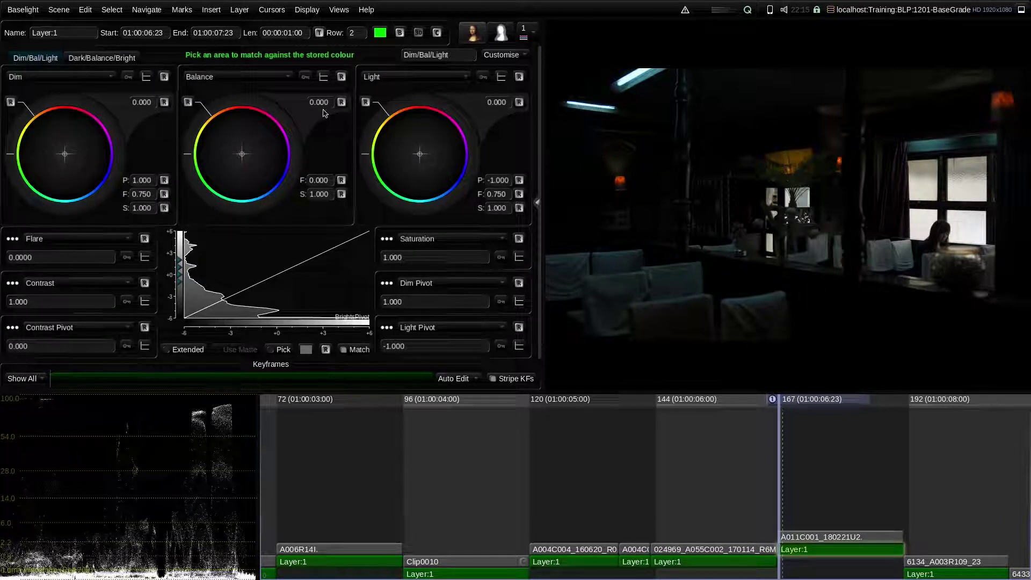
drag(322, 103, 422, 171)
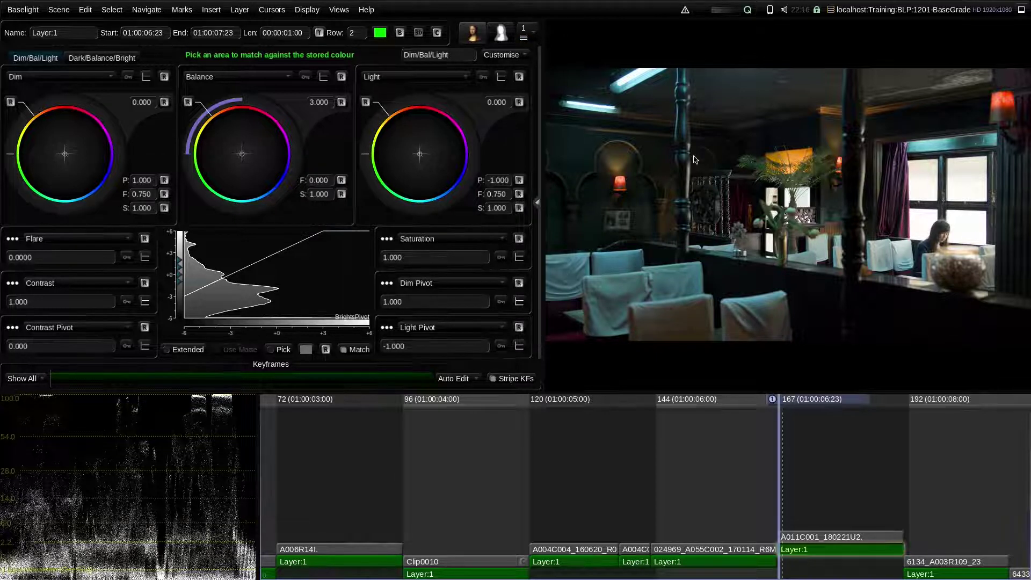
scroll(695, 161, up, 3)
scroll(761, 202, up, 4)
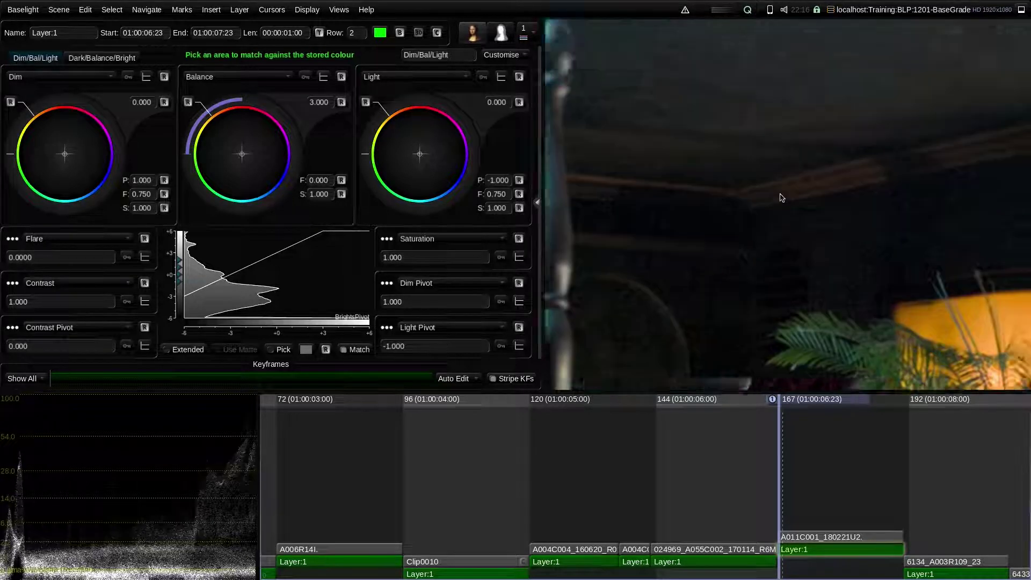
Step: Step back and forth through the opening frames of the restaurant shot to examine the ceiling shadows up close
key(Right)
key(Right)
key(Right)
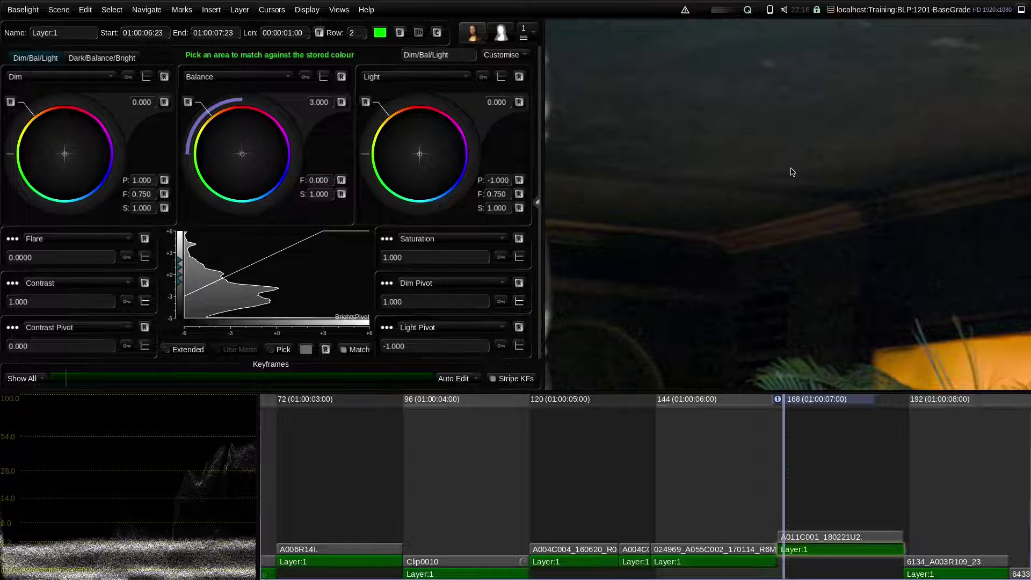
key(Left)
key(Left)
key(Left)
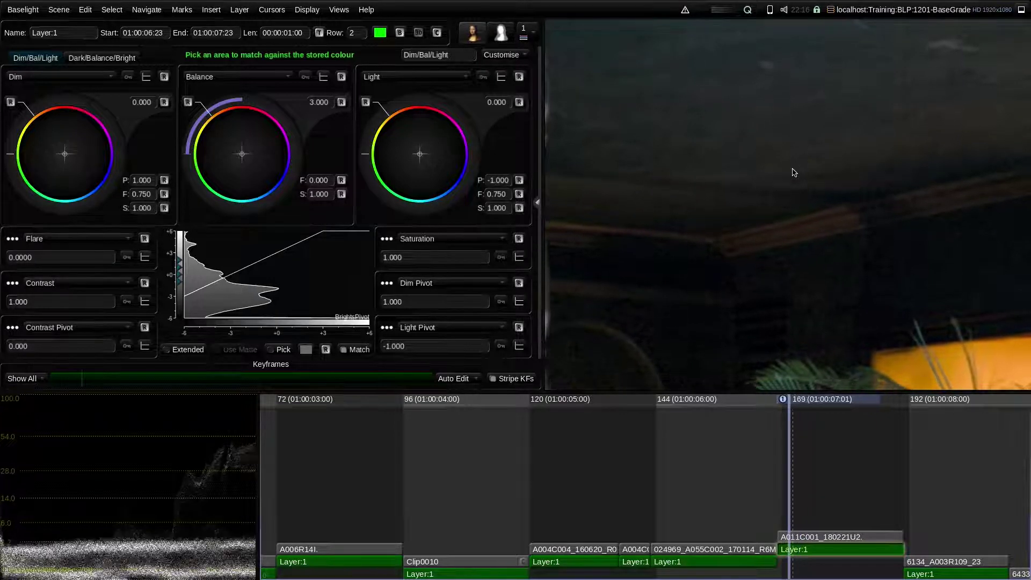
key(Right)
key(Right)
key(Right)
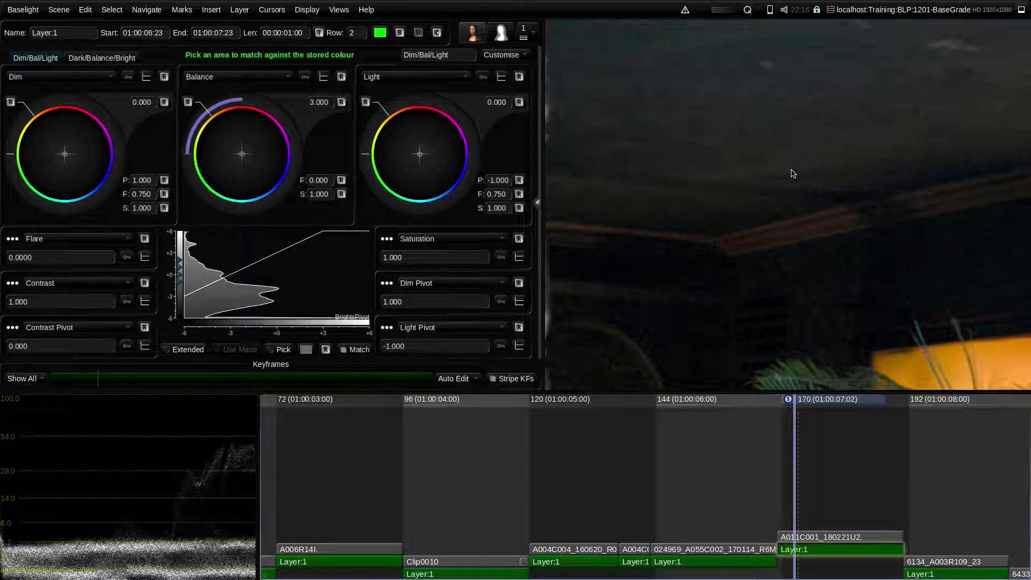
key(Right)
key(Right)
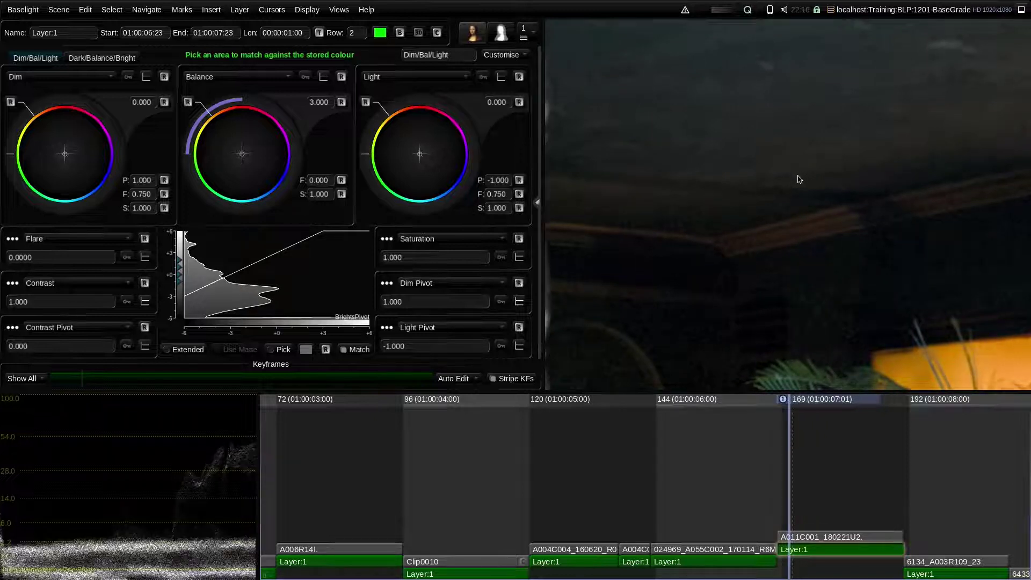
key(Left)
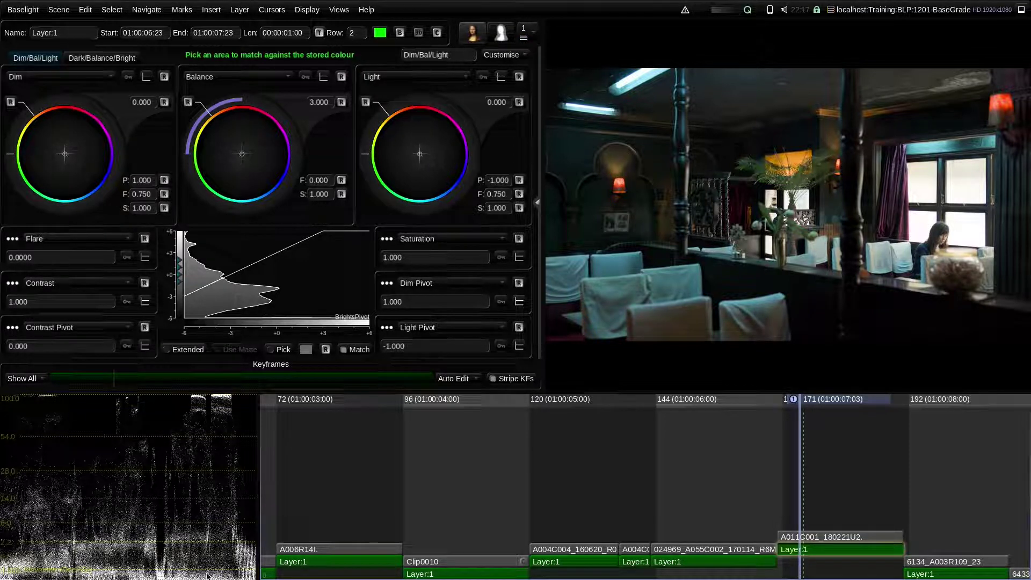
Step: Try a Flare of 0.0013 on the restaurant shot, reset Flare and exposure, and set the Balance exposure to 1.156
drag(50, 254, 32, 283)
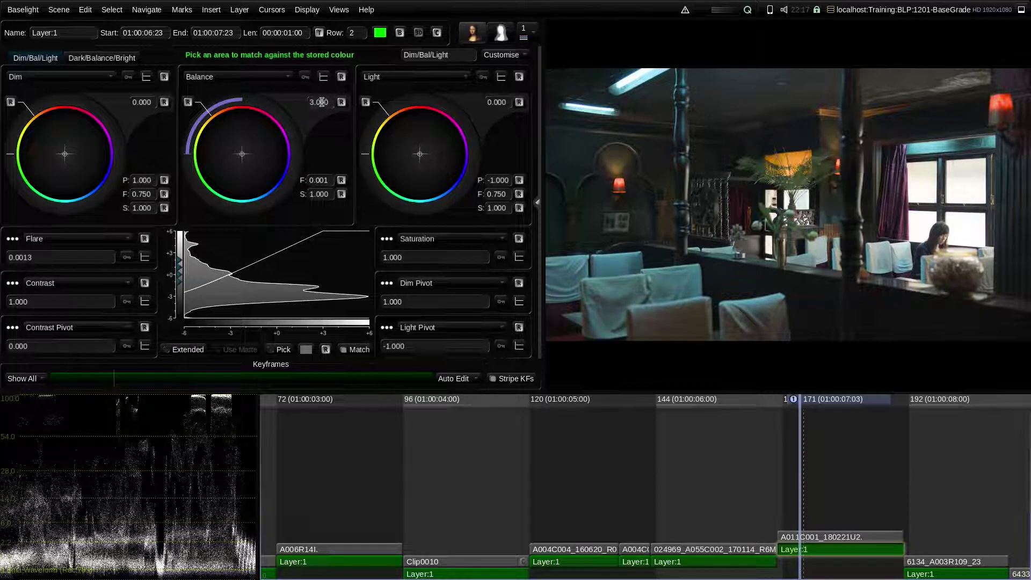
click(145, 239)
click(342, 103)
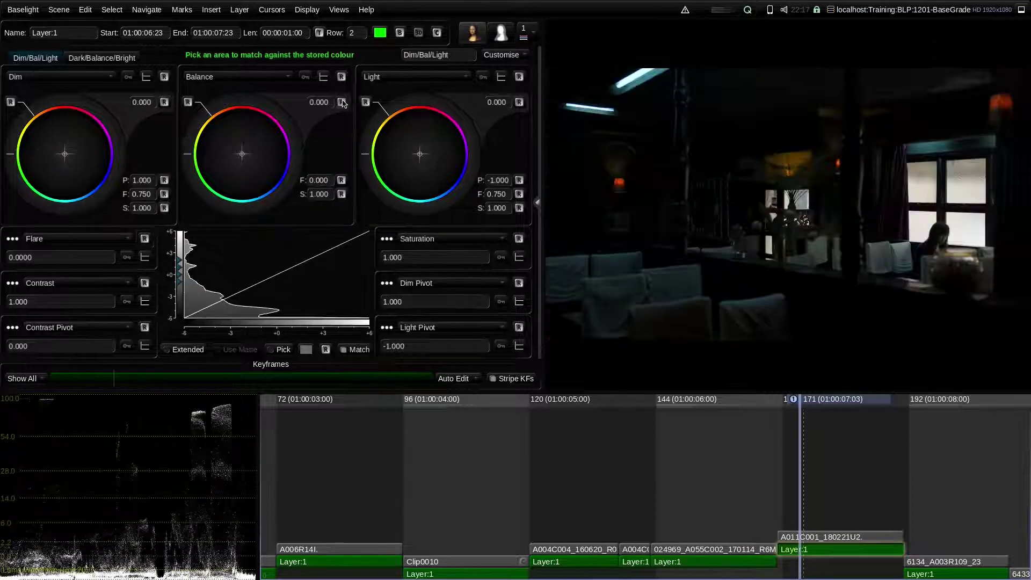
drag(319, 101, 361, 143)
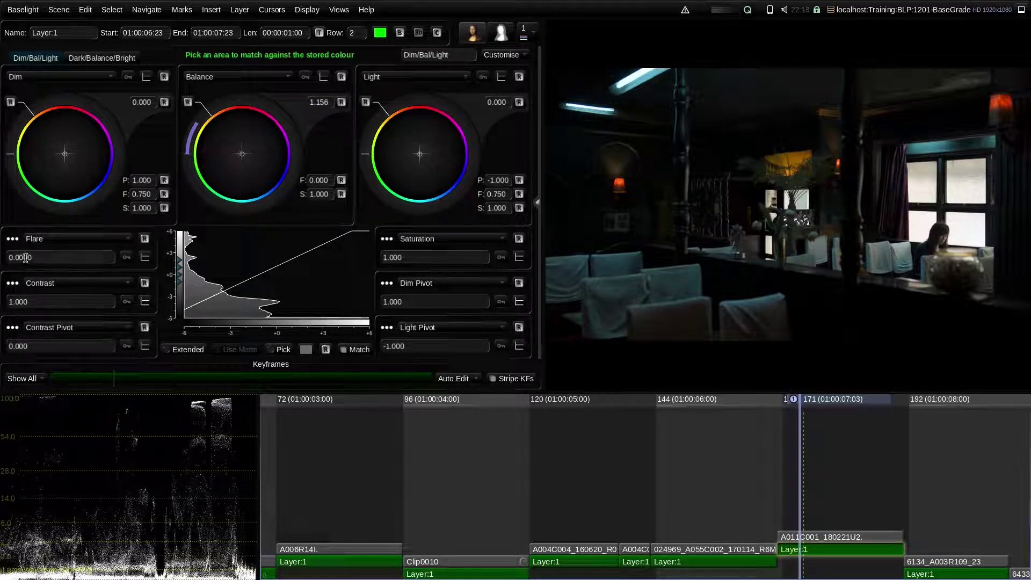
Step: Try Flare values of 0.0008, 0.0014 and 0.0045 on the restaurant shot, and settle on 0.0002
drag(21, 258, 46, 289)
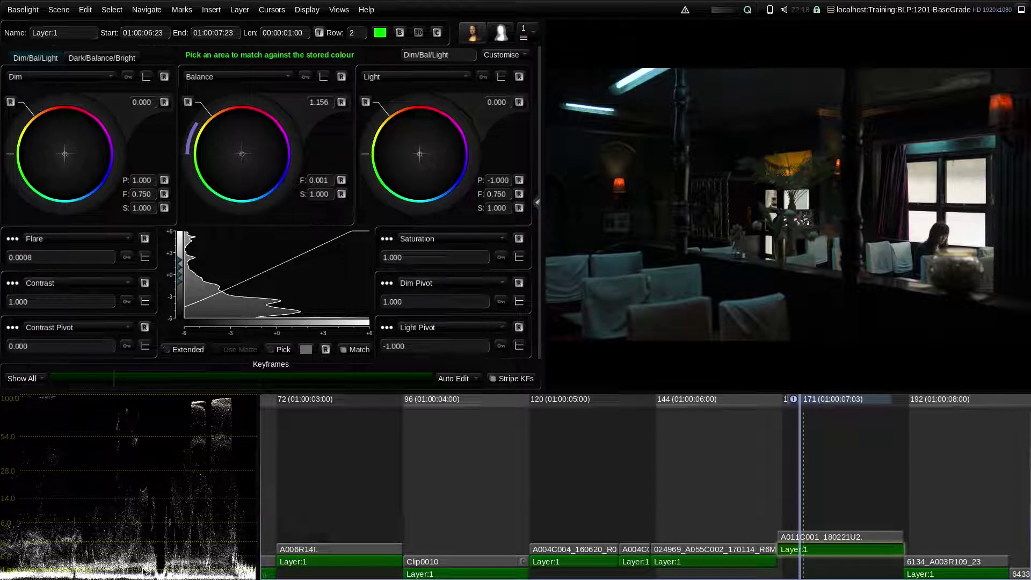
drag(21, 258, 15, 293)
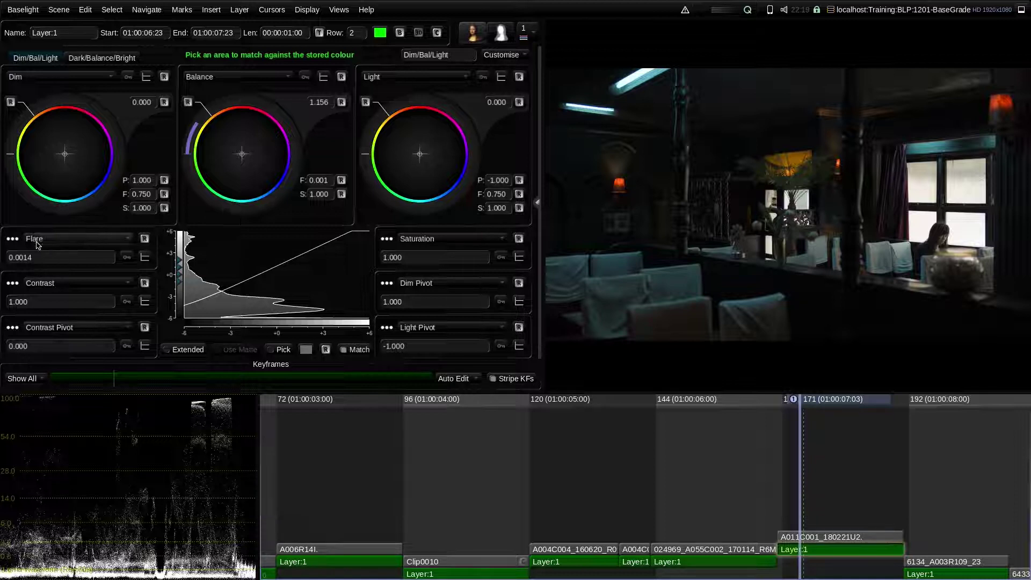
drag(21, 259, 38, 225)
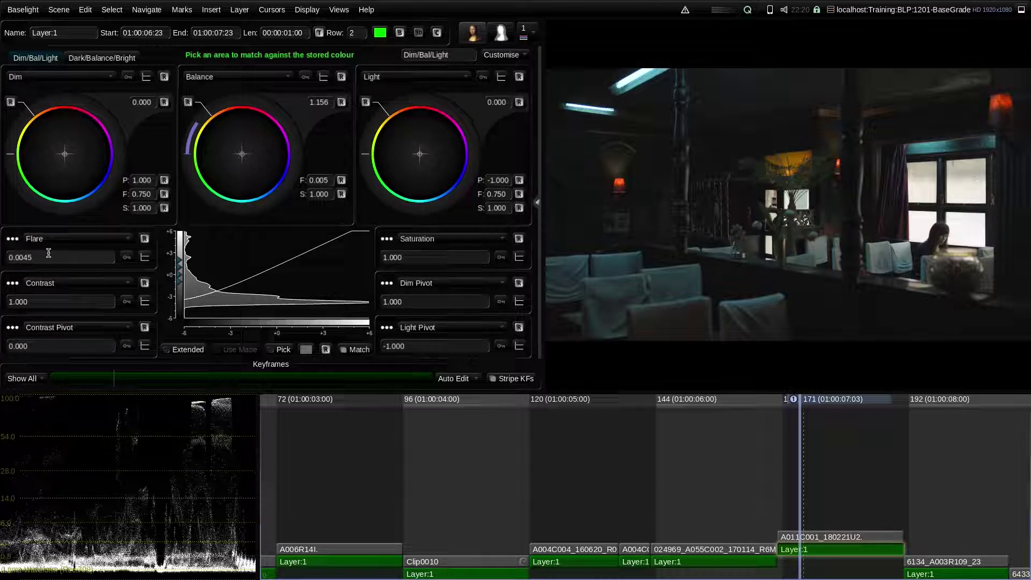
drag(25, 258, 45, 272)
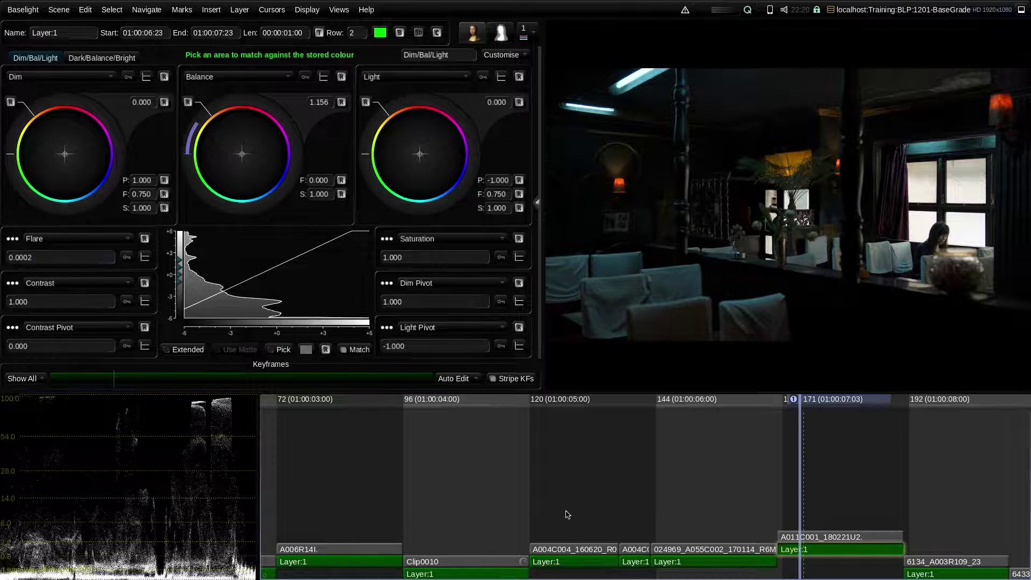
Step: Add a Base Grade layer to the couple shot 6433_A003R109_28
key(Down)
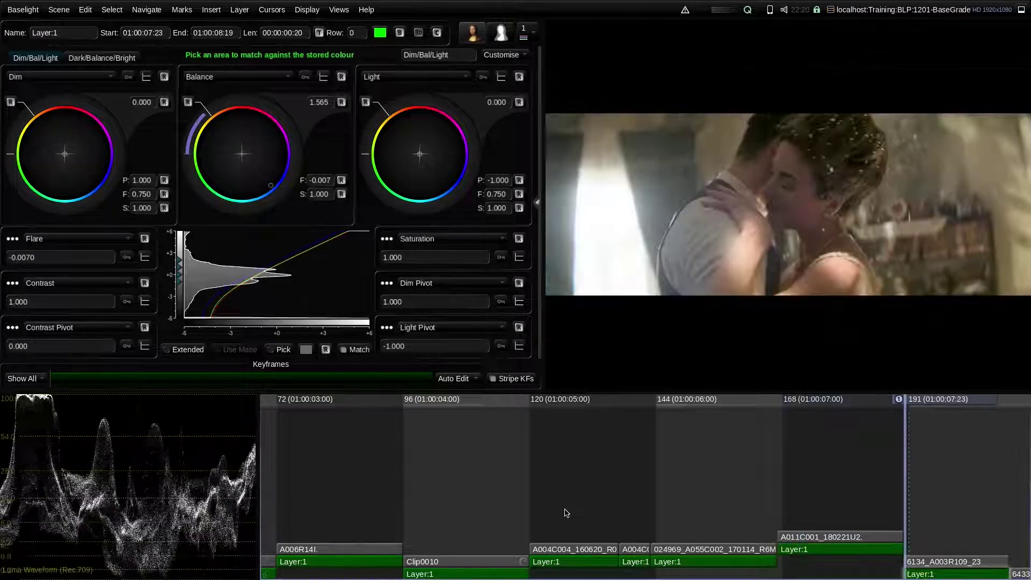
drag(948, 517, 571, 469)
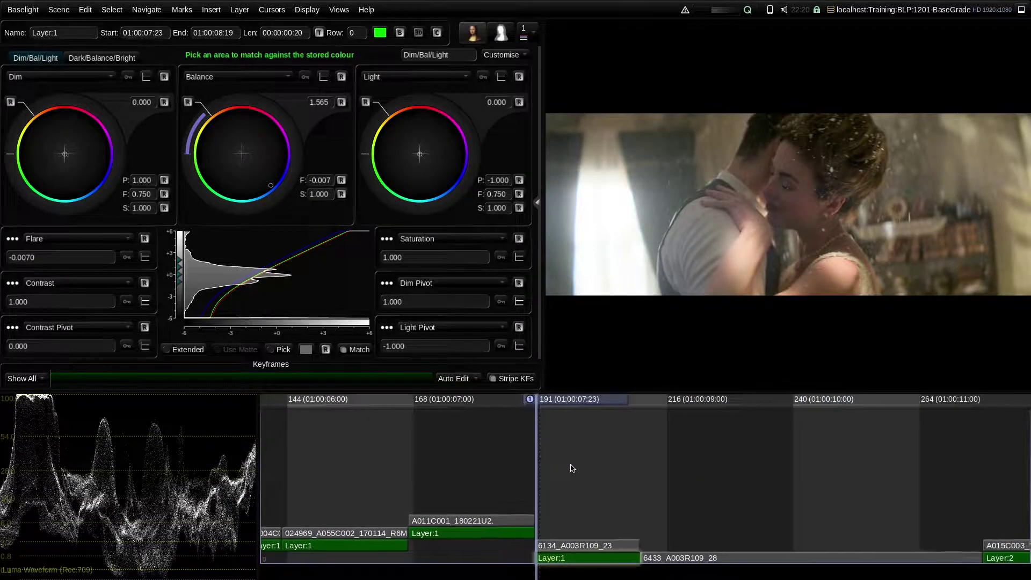
drag(556, 399, 748, 451)
key(p)
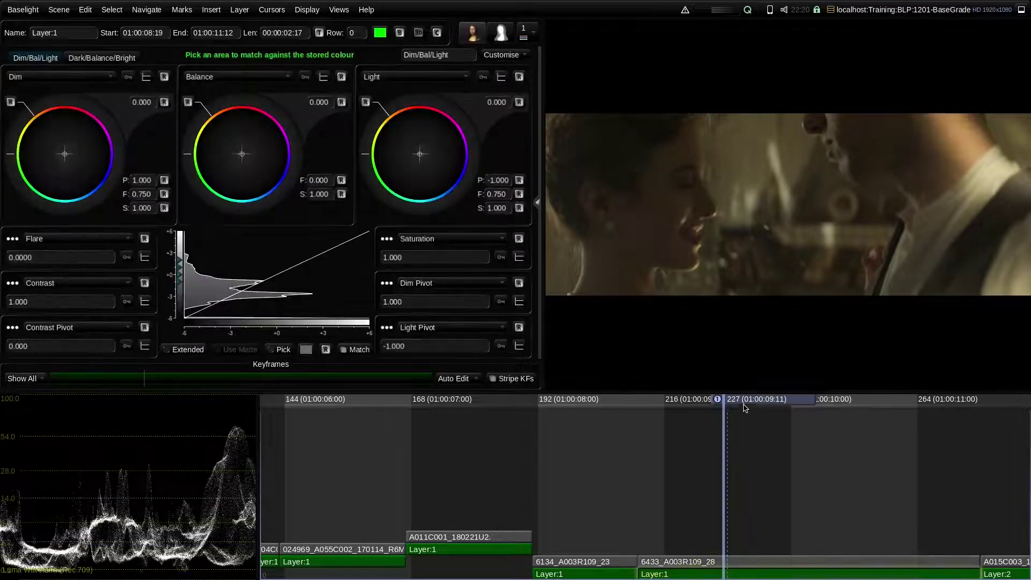
Step: Store the lampshade colour from shot 6134_A003R109_23 and match the lampshade in 6433_A003R109_28 to it
drag(749, 401, 603, 413)
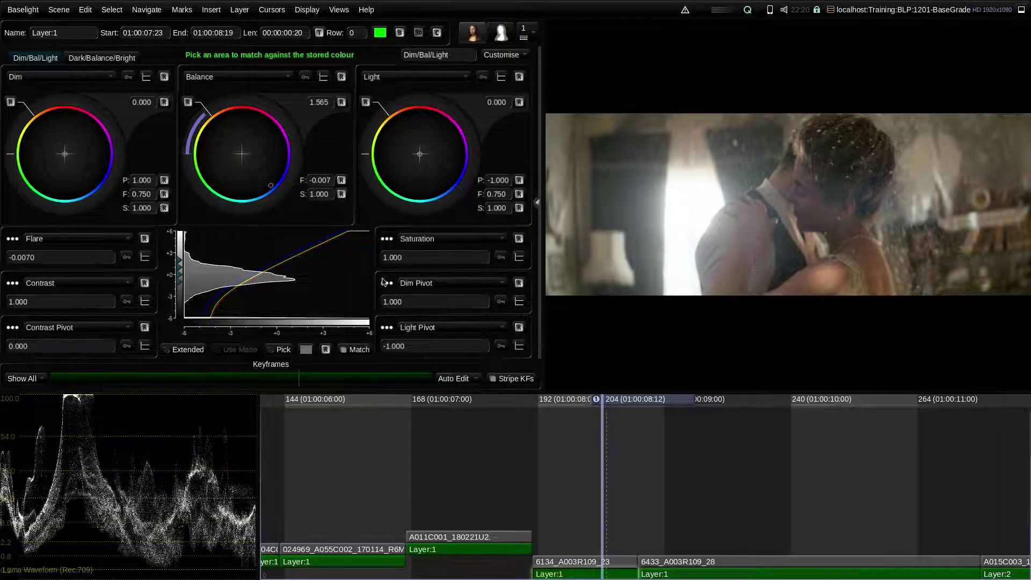
click(281, 350)
click(598, 240)
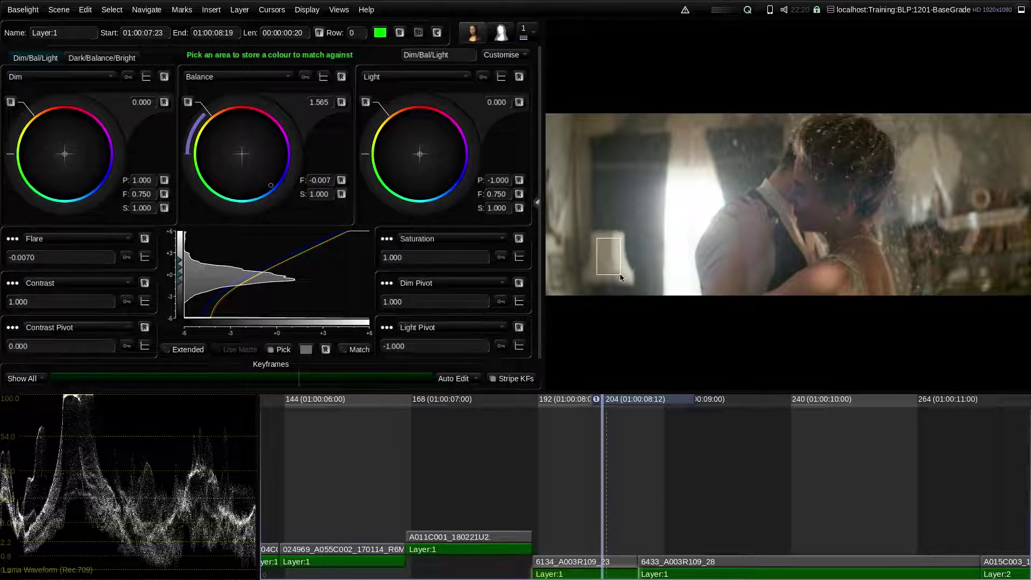
drag(623, 404, 919, 414)
drag(615, 219, 659, 282)
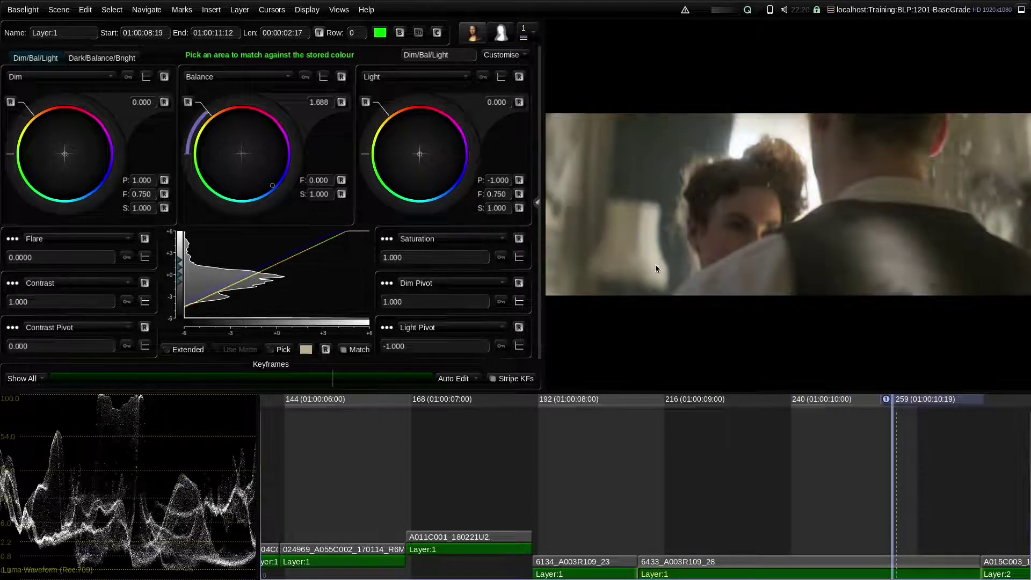
Step: At frame 238 of shot 6433_A003R109_28, set Flare to -0.0173 and compare it with the reset value
drag(915, 406, 760, 384)
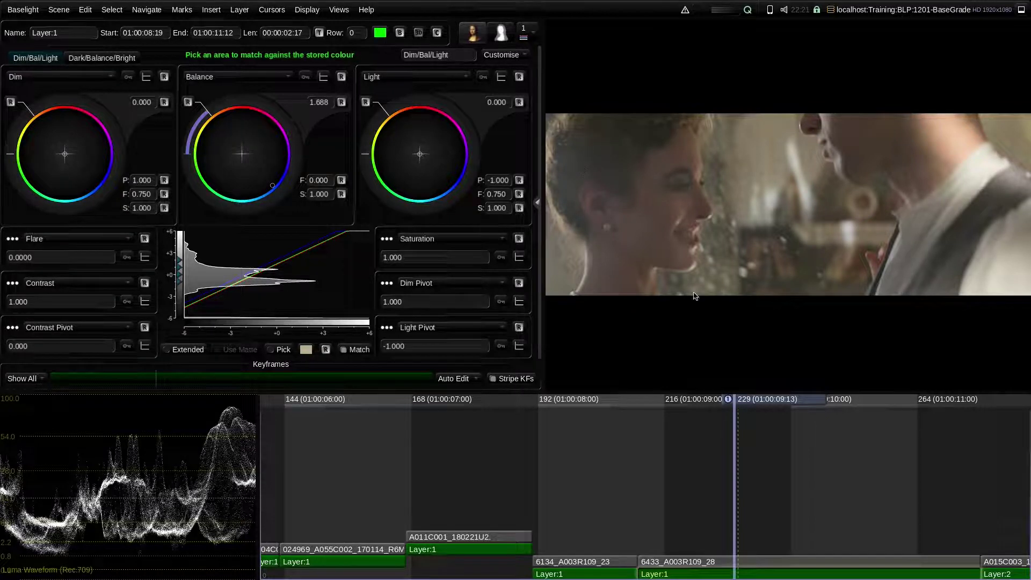
drag(746, 400, 798, 414)
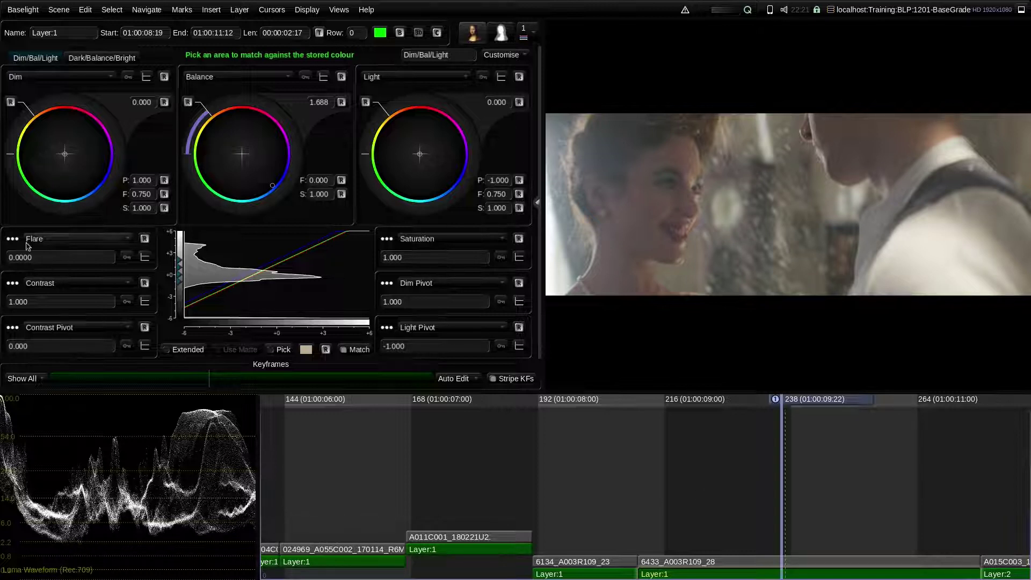
drag(26, 258, 45, 245)
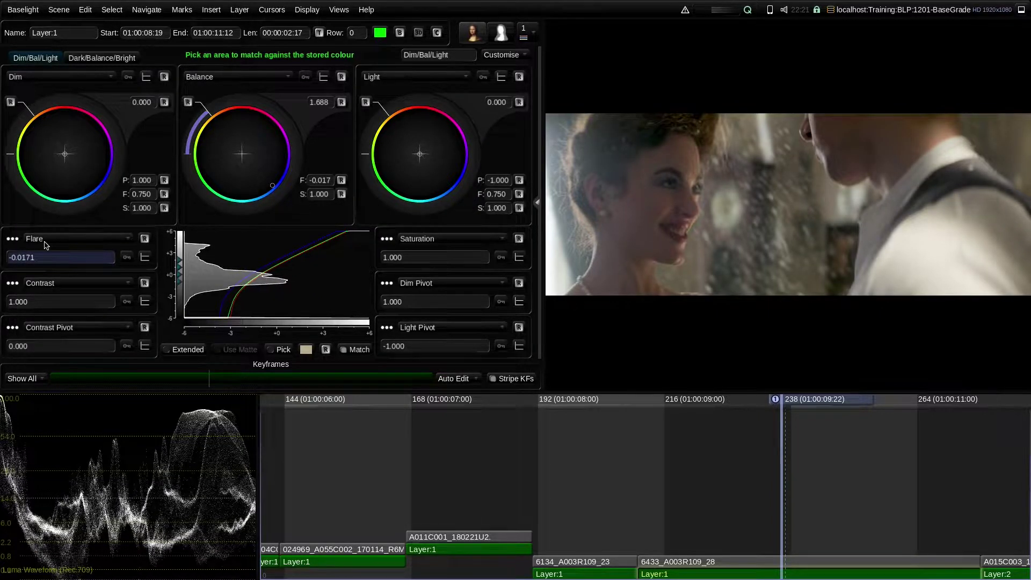
drag(46, 245, 113, 226)
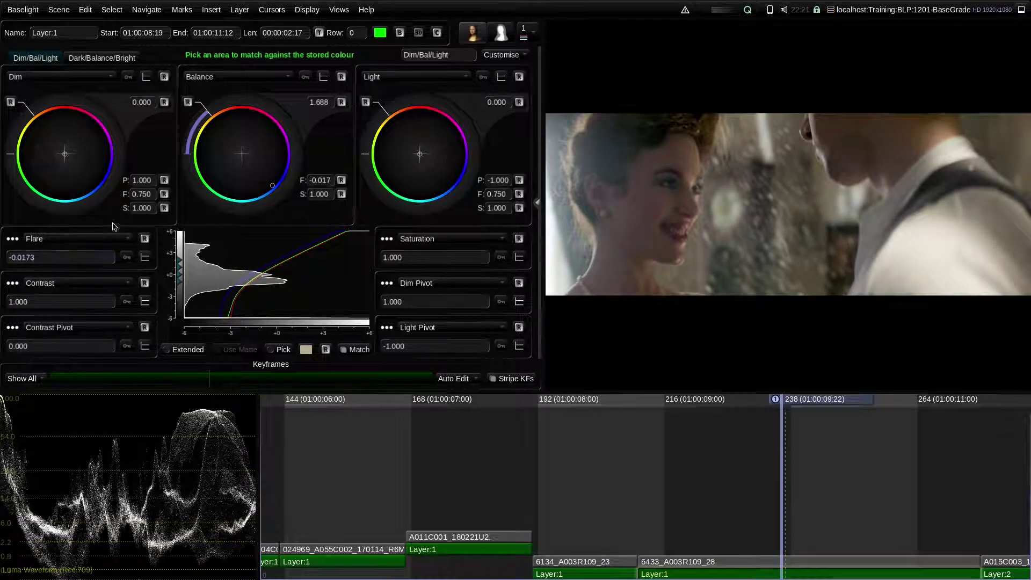
click(145, 239)
click(146, 241)
Step: Try a second Base Grade layer with a Flare of 0.0457 at frame 259, disable it, and delete it
drag(807, 403, 915, 400)
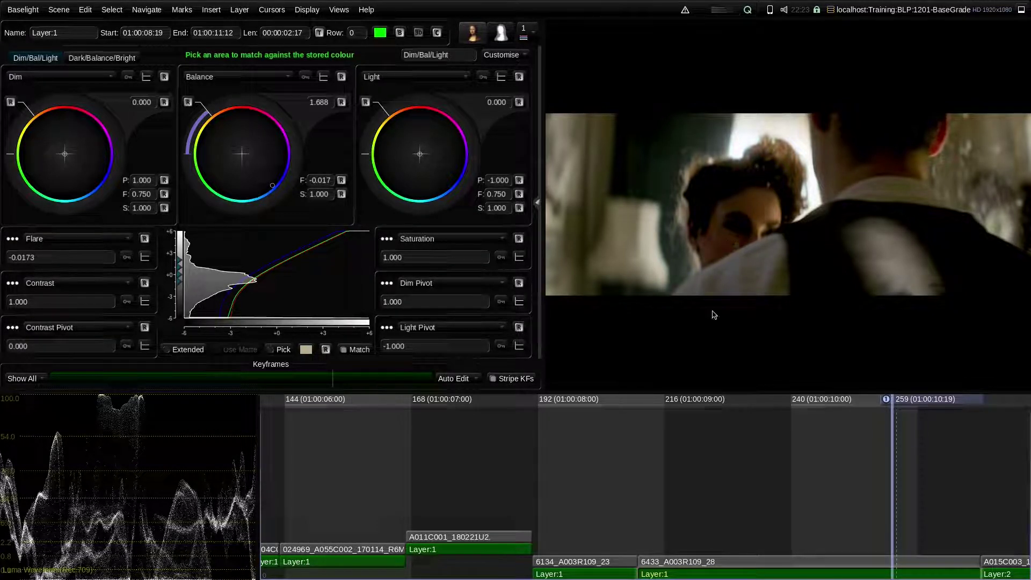
key(p)
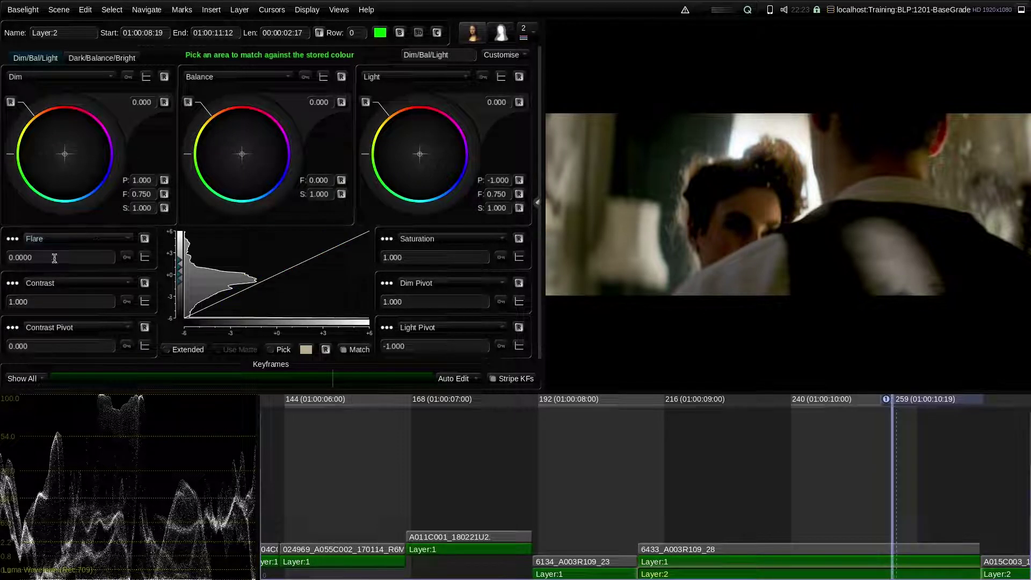
drag(20, 258, 88, 328)
drag(1, 311, 54, 261)
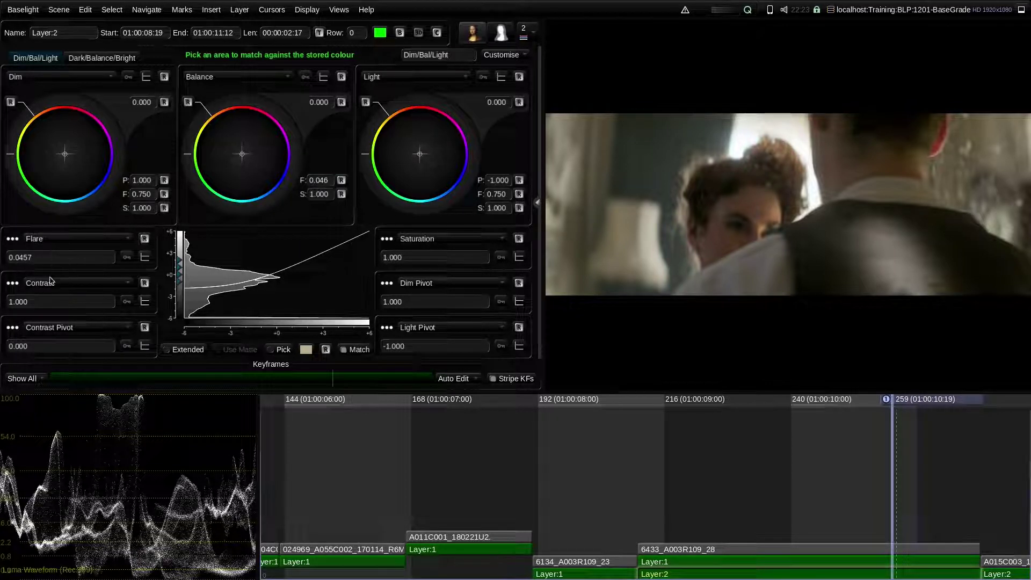
middle_click(670, 561)
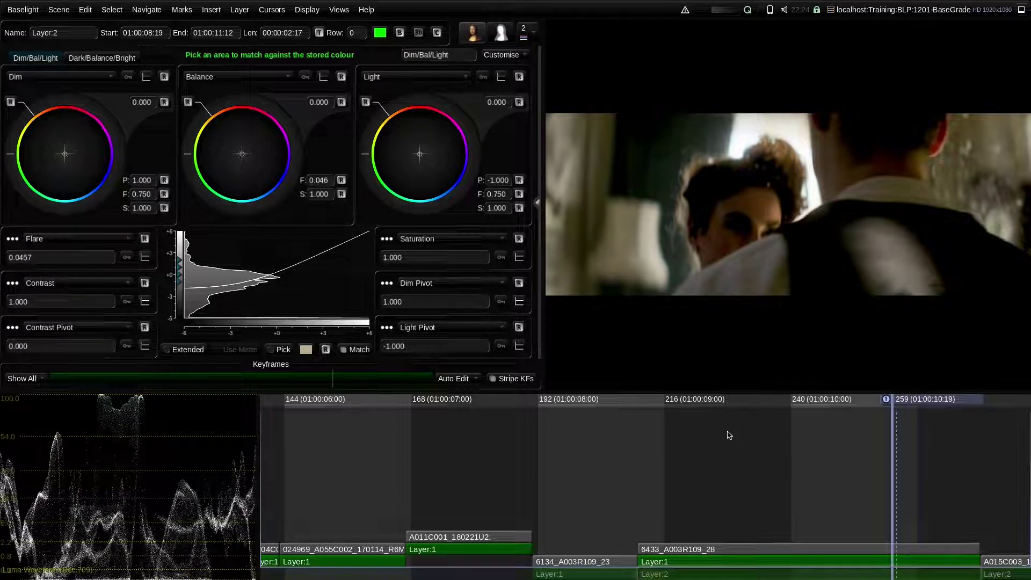
key(Delete)
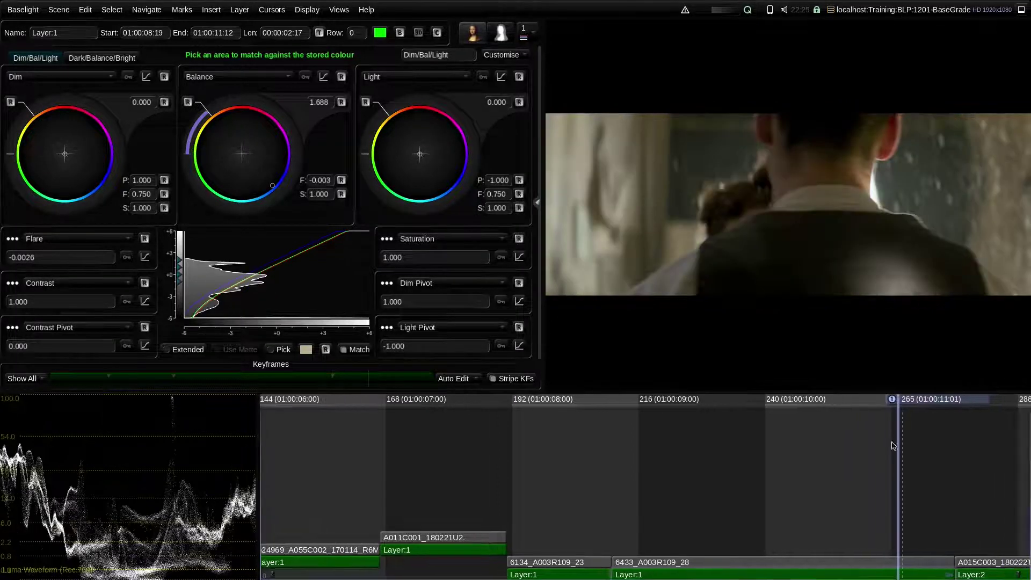
Step: Go to the dancer shot A015C003_180222T6. and raise its Contrast to 1.532
drag(892, 442, 407, 407)
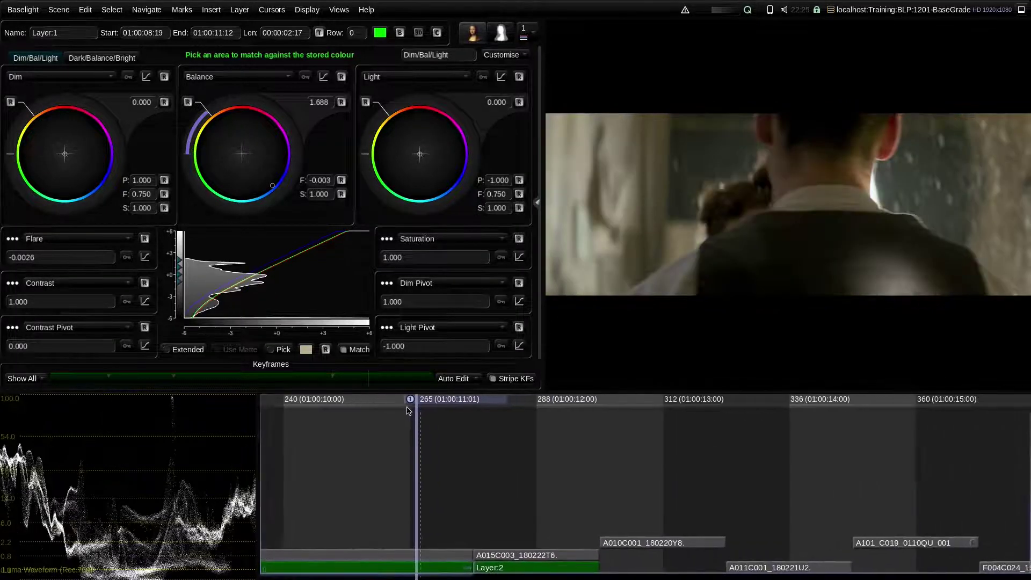
key(Down)
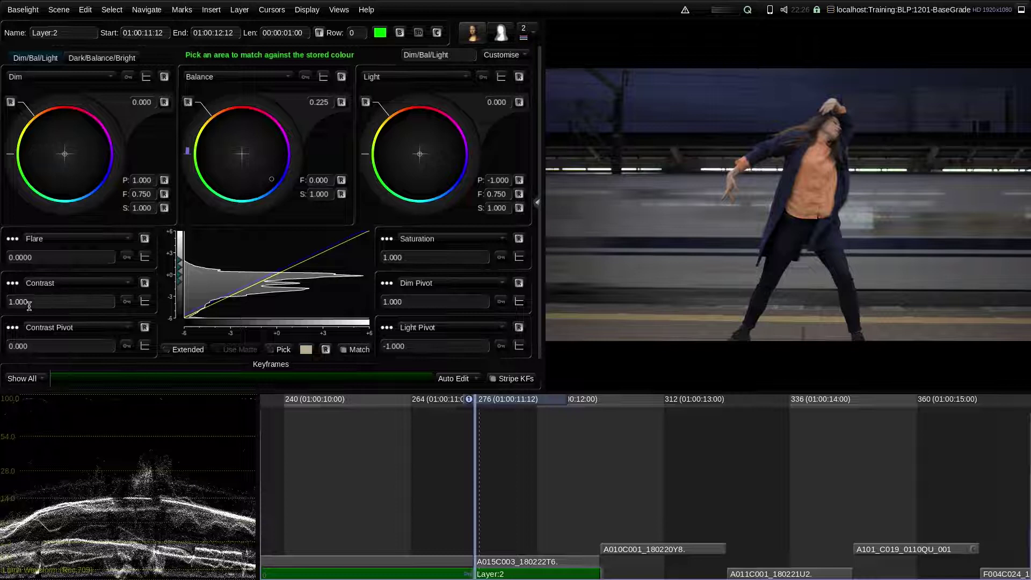
mouse_move(29, 304)
mouse_down()
mouse_move(97, 292)
mouse_move(118, 313)
mouse_move(35, 321)
mouse_up()
drag(2, 289, 81, 329)
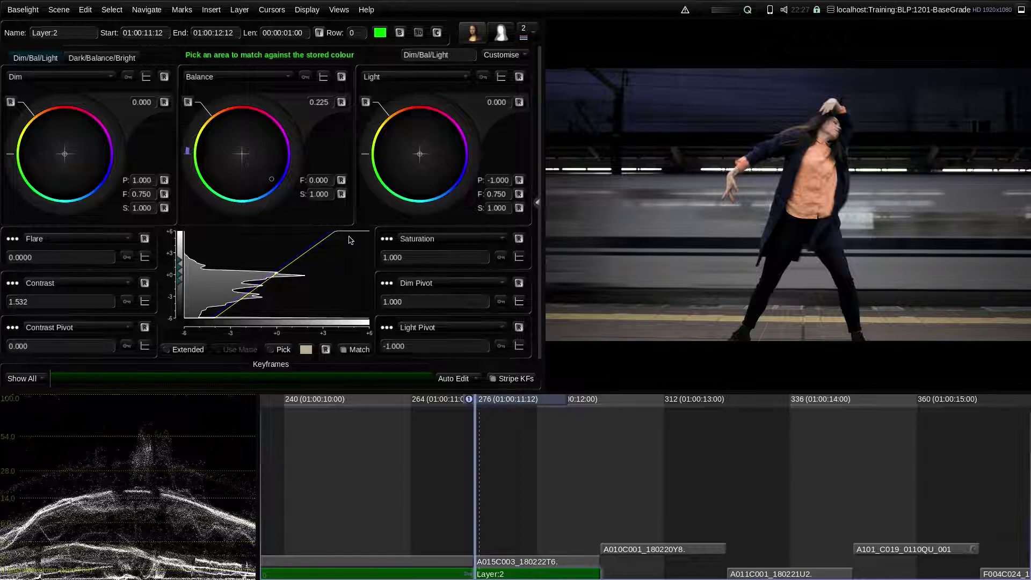
Step: Try lowering the dancer shot's Contrast to 0.651
drag(19, 300, 24, 300)
drag(43, 344, 18, 331)
drag(59, 359, 56, 317)
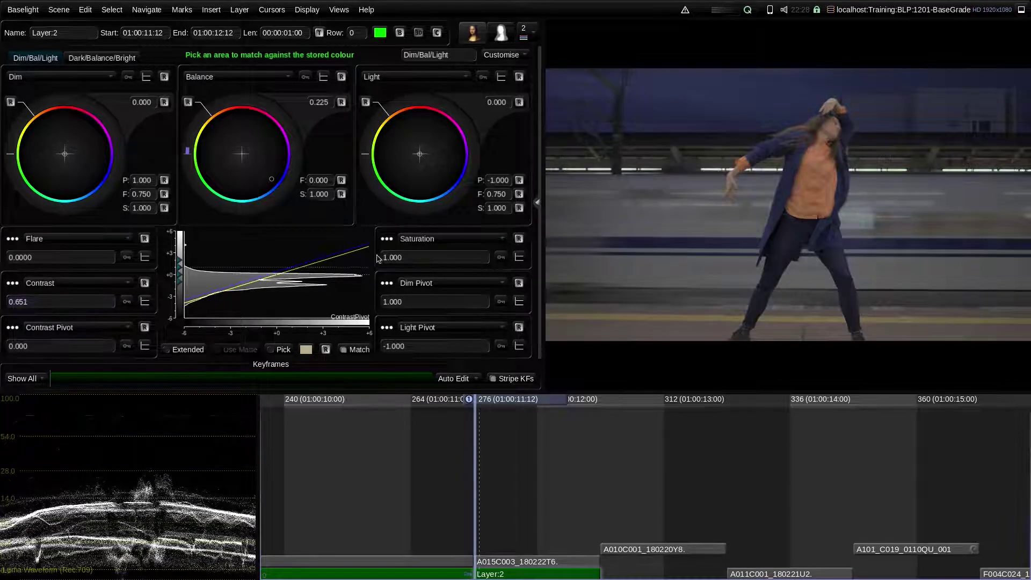
click(39, 299)
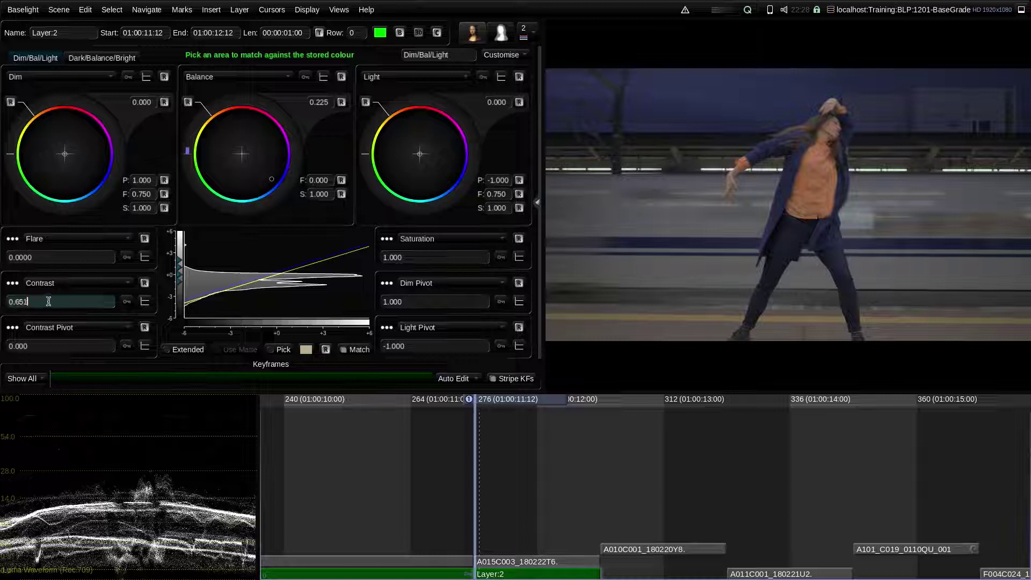
key(Return)
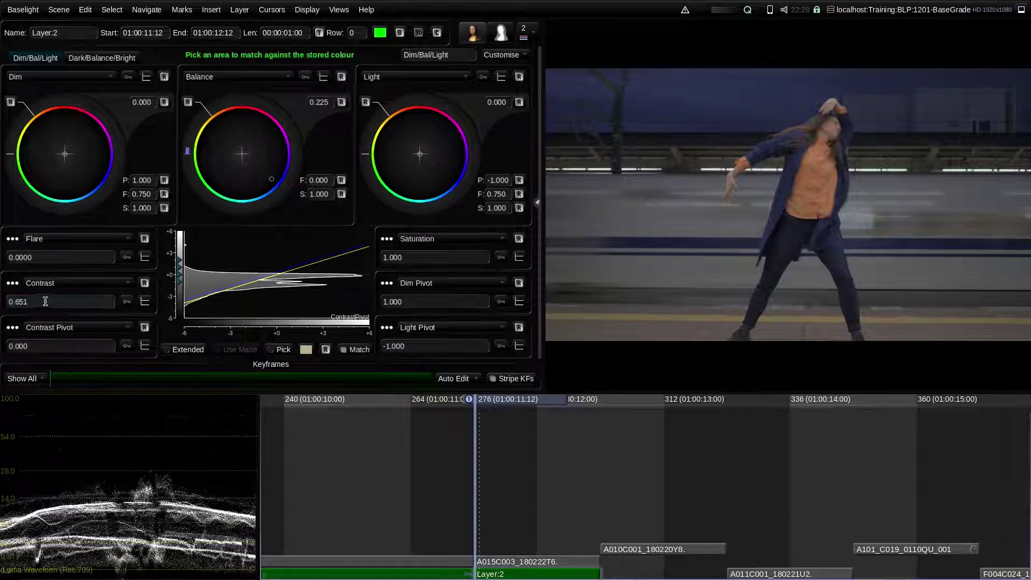
Step: Set the dancer shot's Contrast to 1.508 and its Contrast Pivot to -0.024
drag(85, 302, 66, 317)
drag(135, 283, 80, 276)
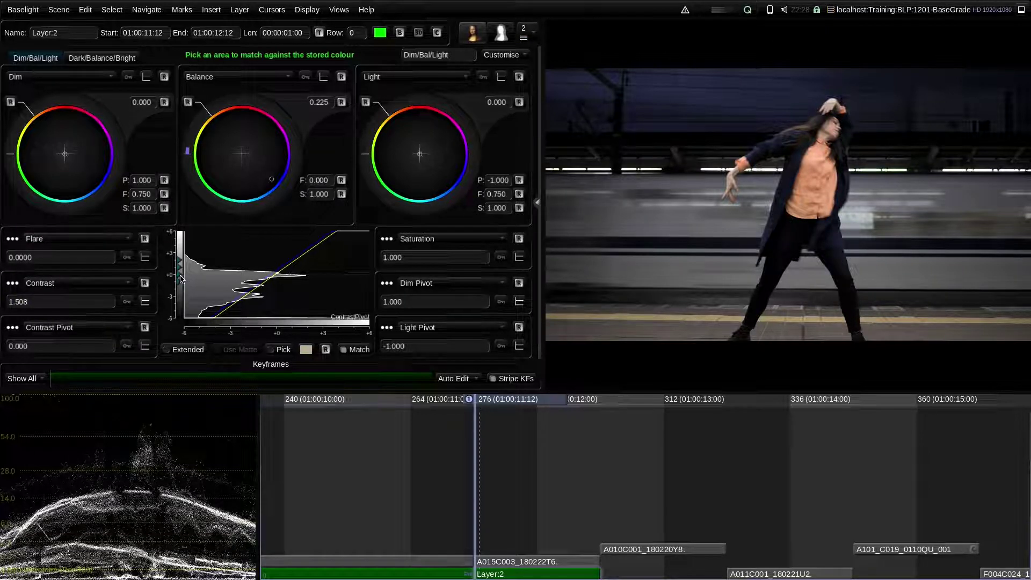
mouse_move(179, 279)
mouse_down()
mouse_move(182, 291)
mouse_move(181, 256)
mouse_move(184, 275)
mouse_up()
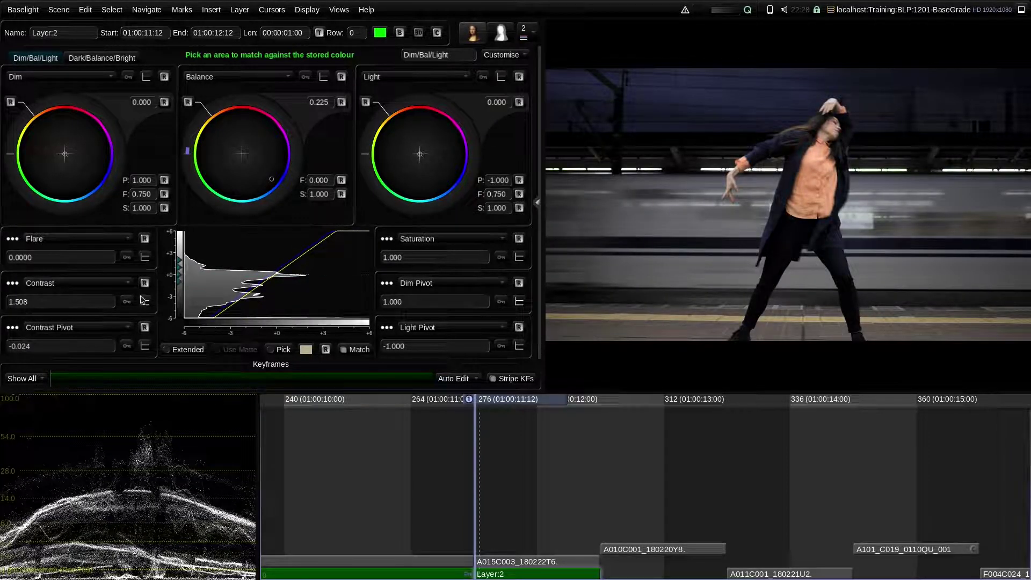
Step: Try a Contrast of 0.739 with a Contrast Pivot of -0.098 on the dancer shot
drag(33, 303, 62, 290)
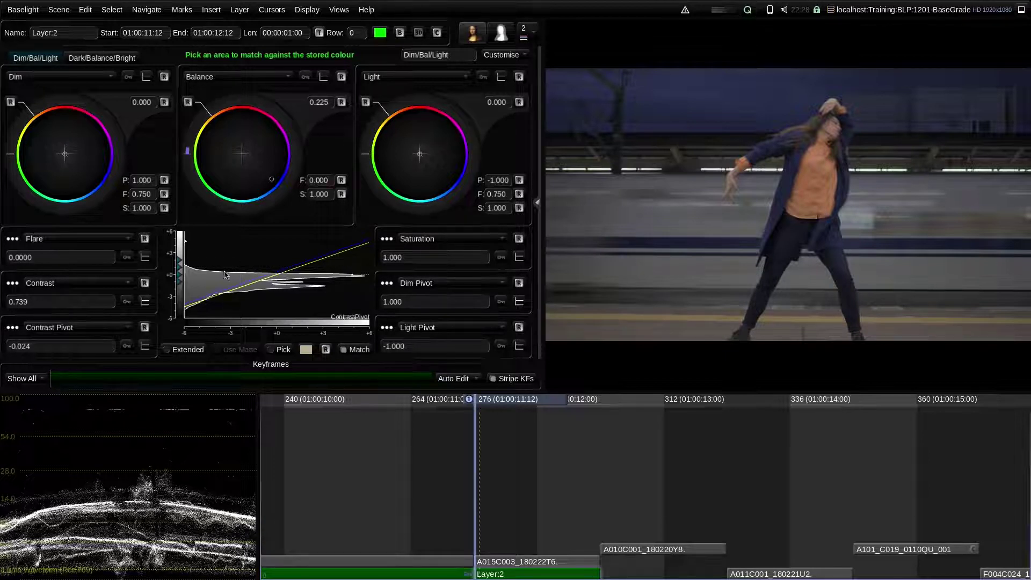
drag(181, 280, 182, 279)
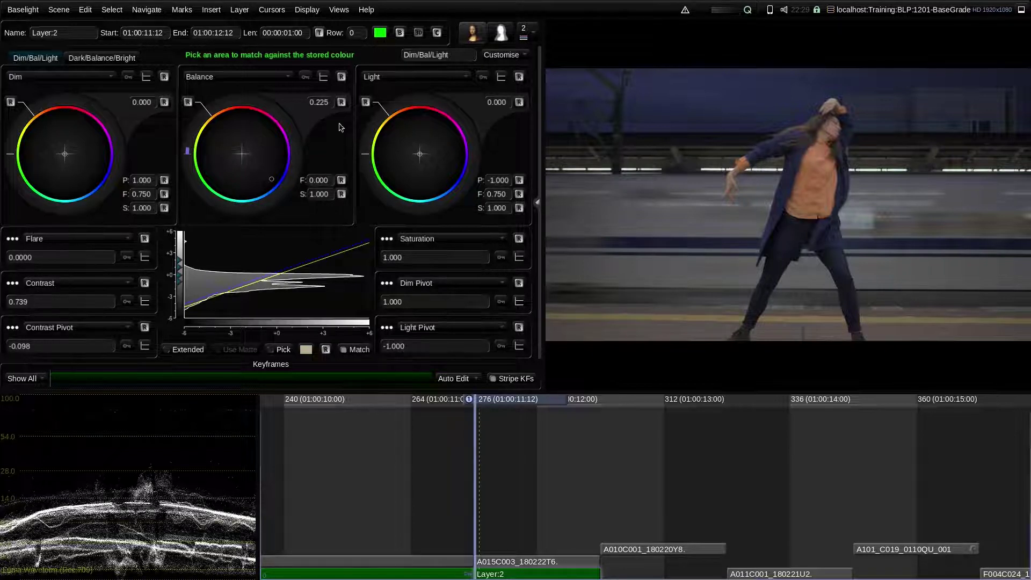
Step: Show the floating Vectorscope/Chromaticity scope, shrink it, and move it clear of the Contrast controls
click(339, 9)
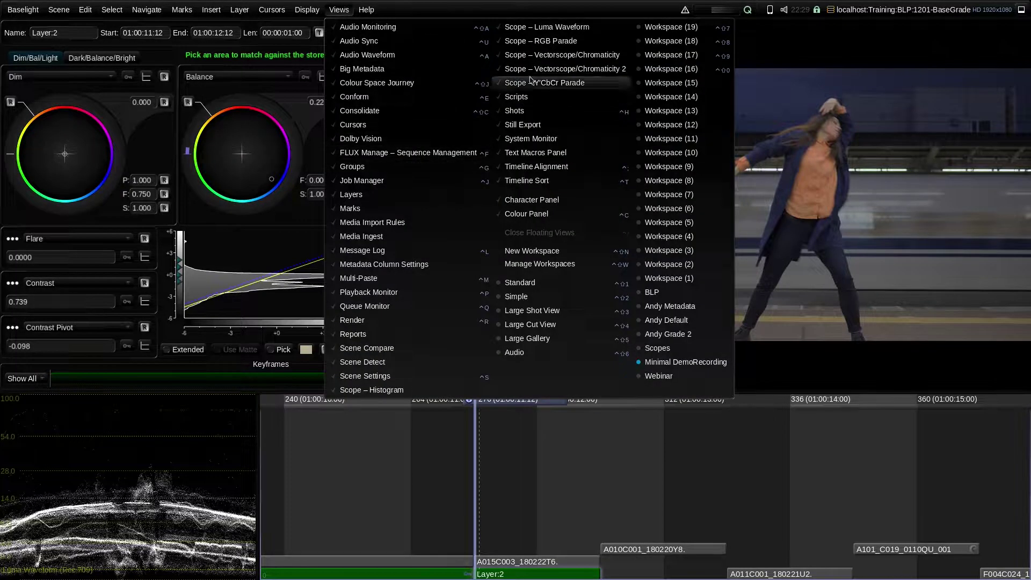
click(527, 56)
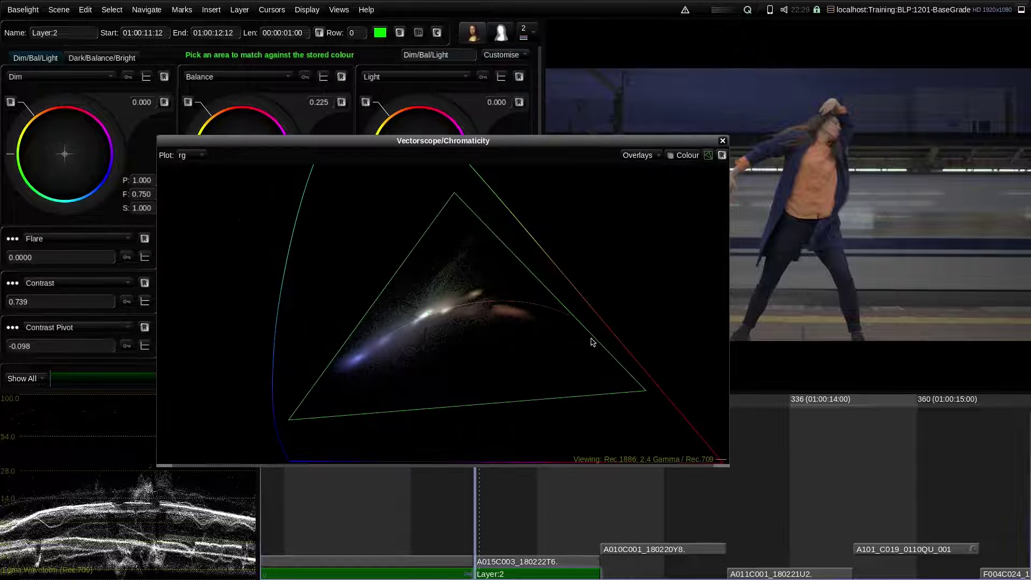
drag(727, 466, 562, 456)
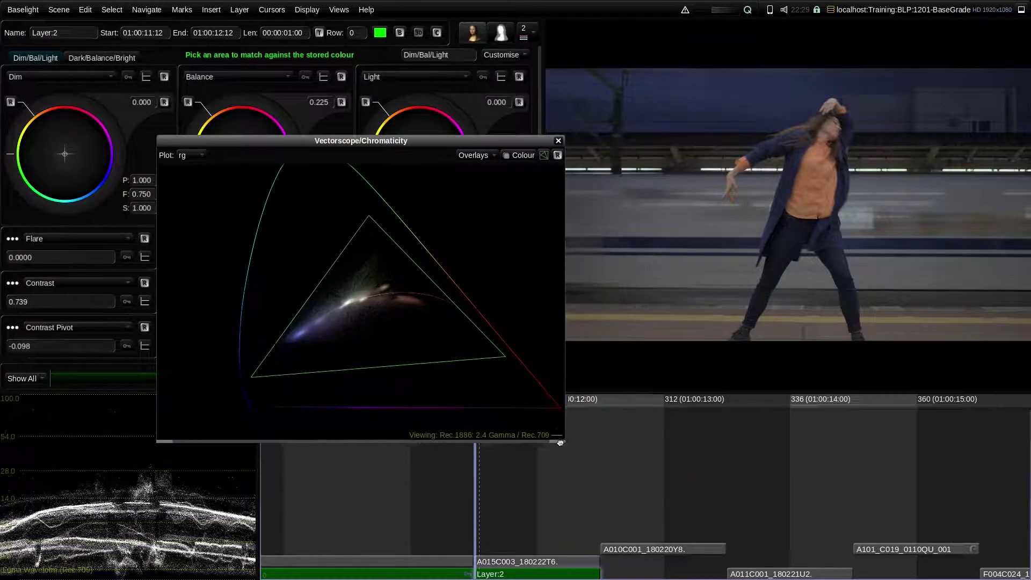
drag(336, 139, 527, 213)
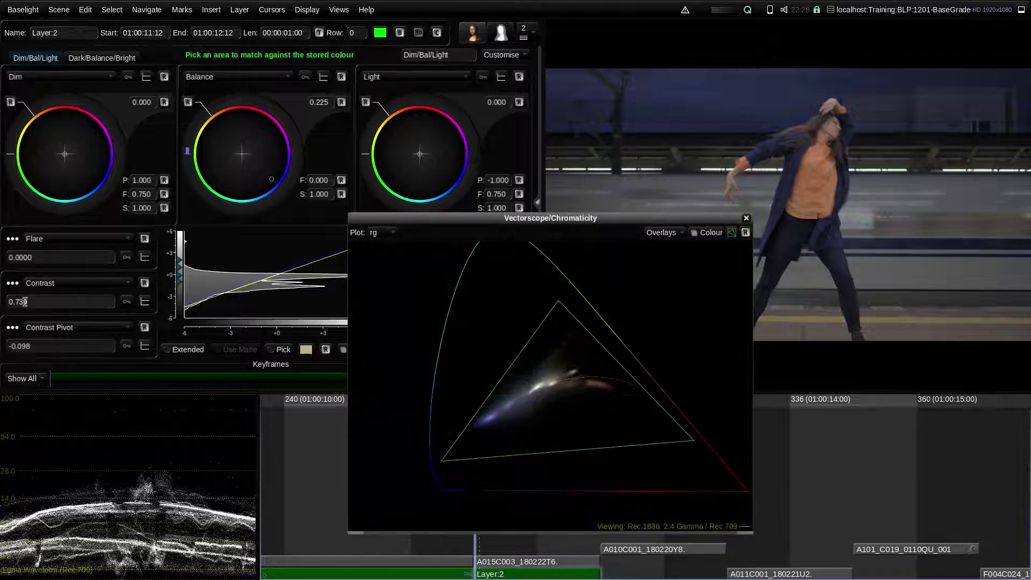
Step: Try Contrast values of 1.147, 0.663 and 1.041 while watching the chromaticity plot, and close the scope
drag(19, 304, 135, 304)
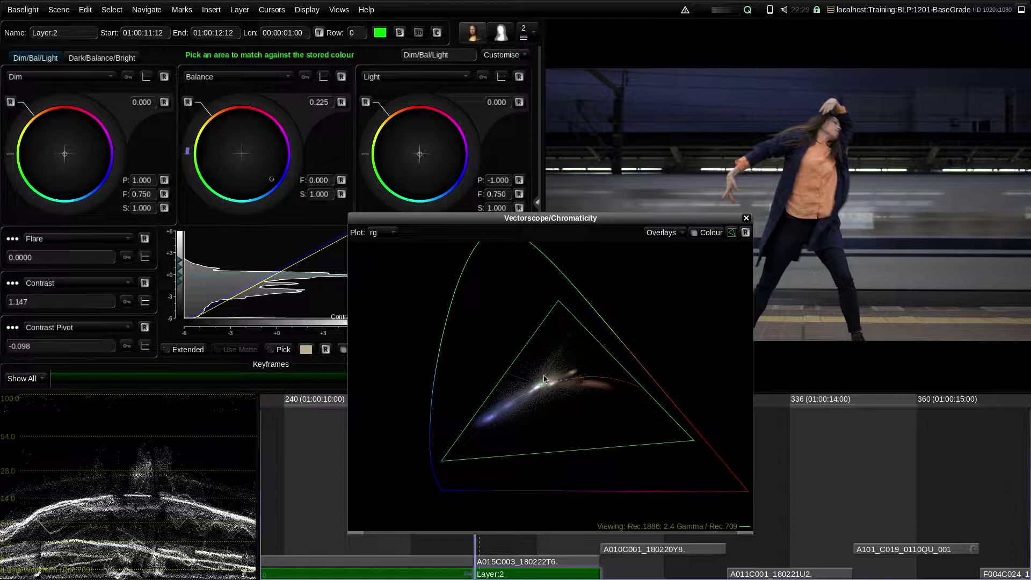
drag(34, 295, 91, 297)
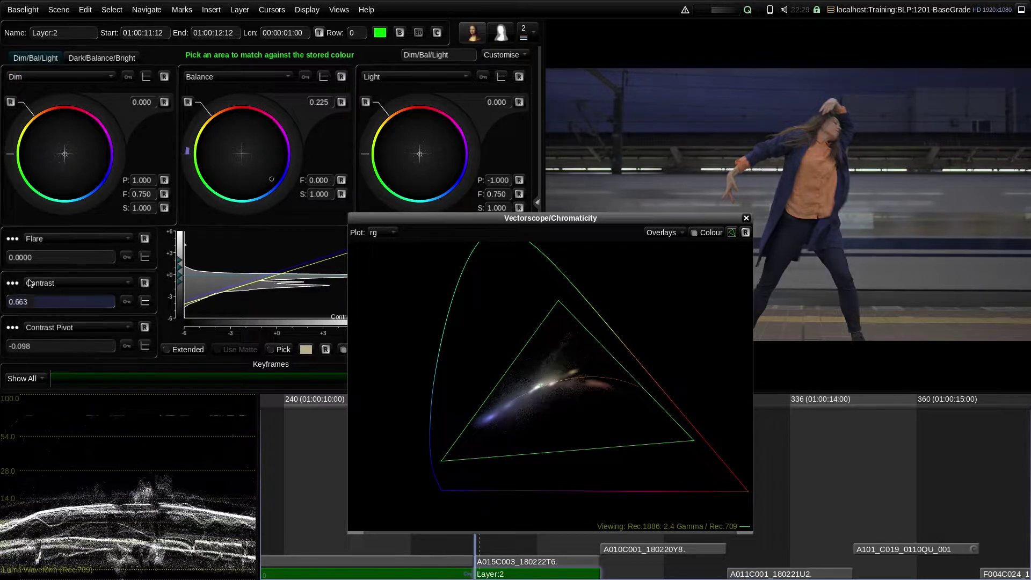
drag(64, 336, 48, 363)
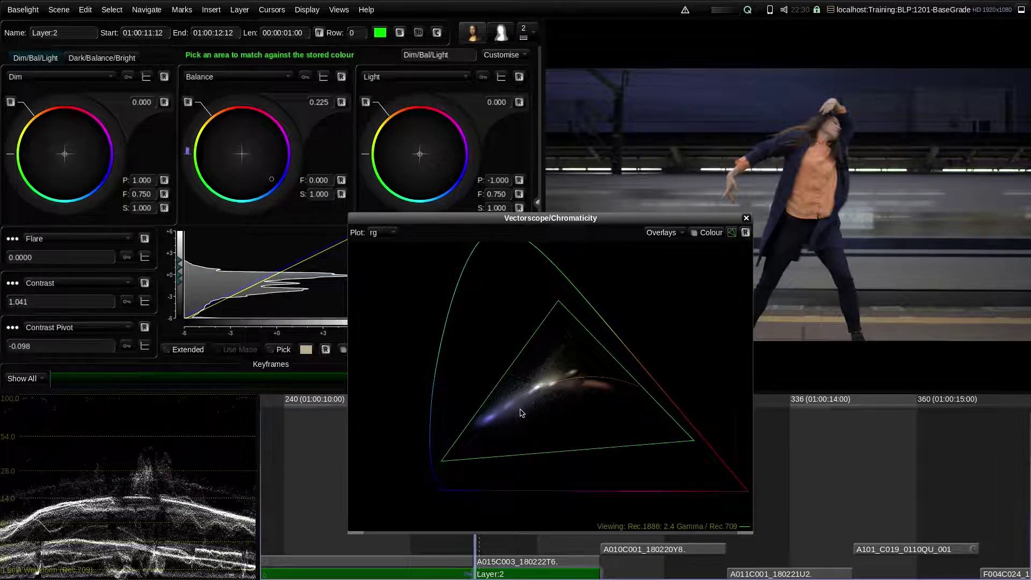
click(746, 218)
Step: Try Contrast values of 0.473, 1.451 and 1.552 while comparing colour in the dancer image
drag(32, 300, 55, 269)
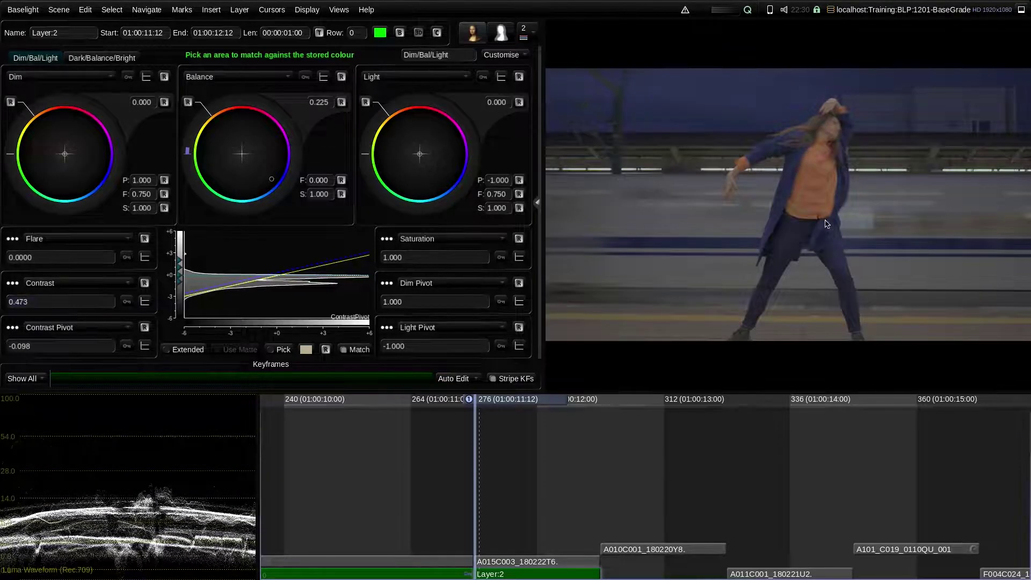
drag(18, 302, 48, 313)
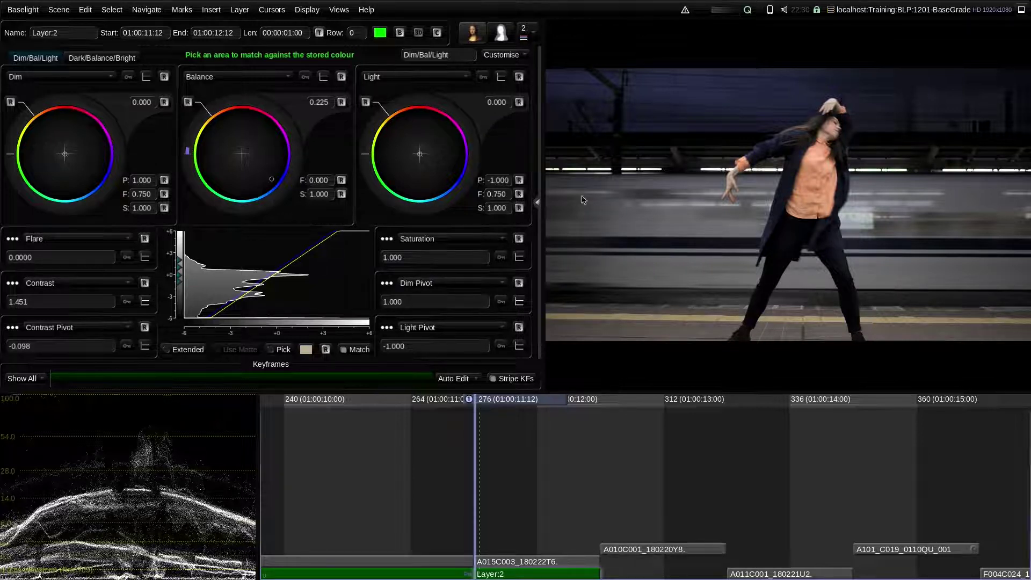
drag(24, 296, 73, 299)
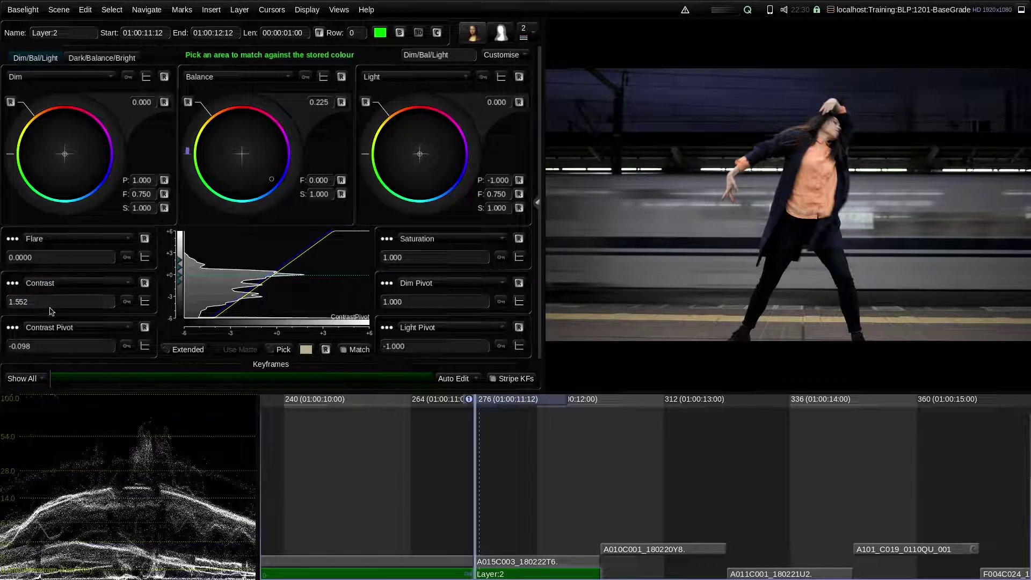
Step: Reset the dancer shot's Contrast and Contrast Pivot to their defaults
click(144, 284)
click(145, 327)
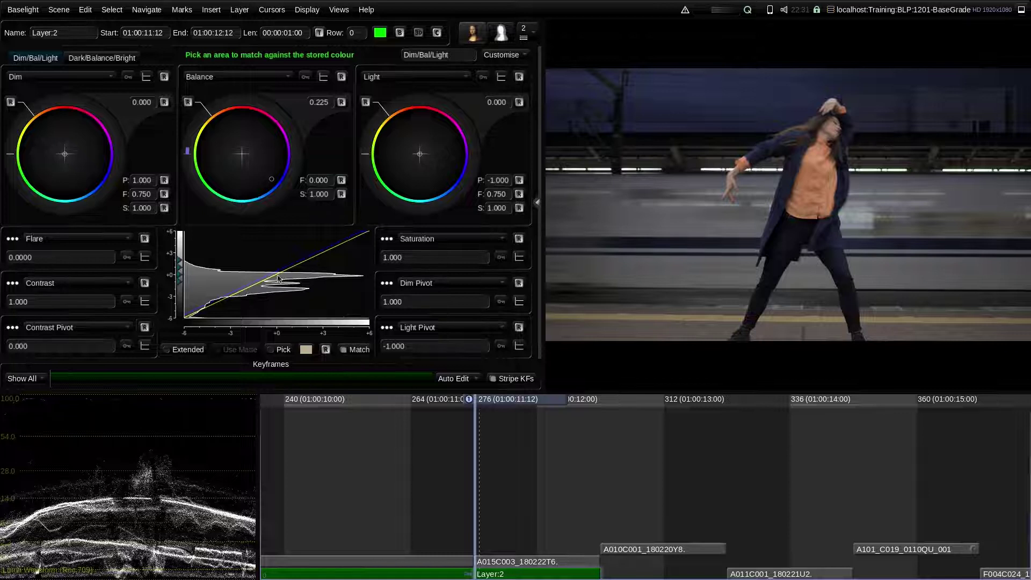
Step: Try Saturation values of 1.431, 1.488, 1.531 and 0.752 on the dancer shot, and reset Saturation
drag(393, 259, 460, 251)
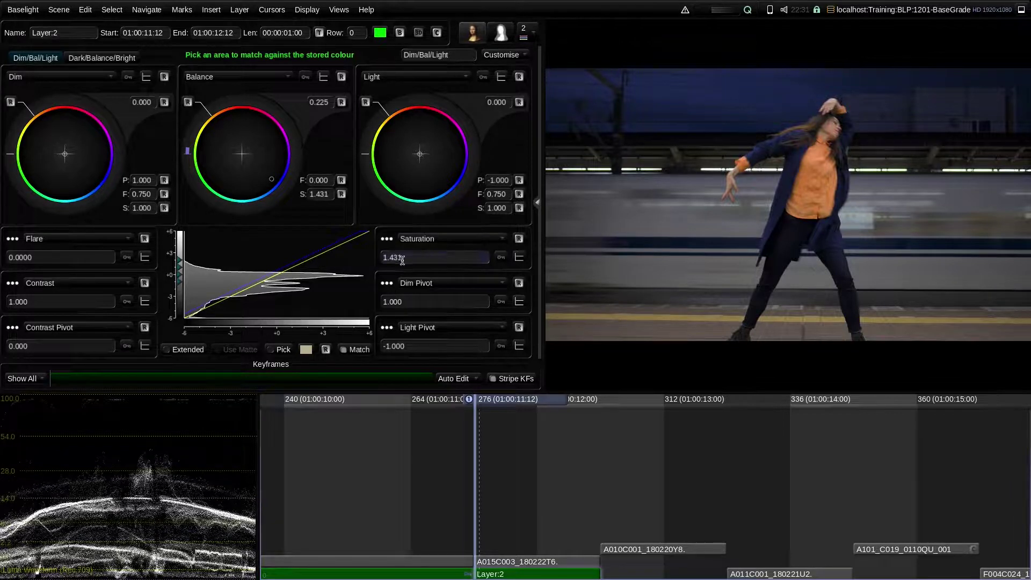
drag(380, 322, 398, 274)
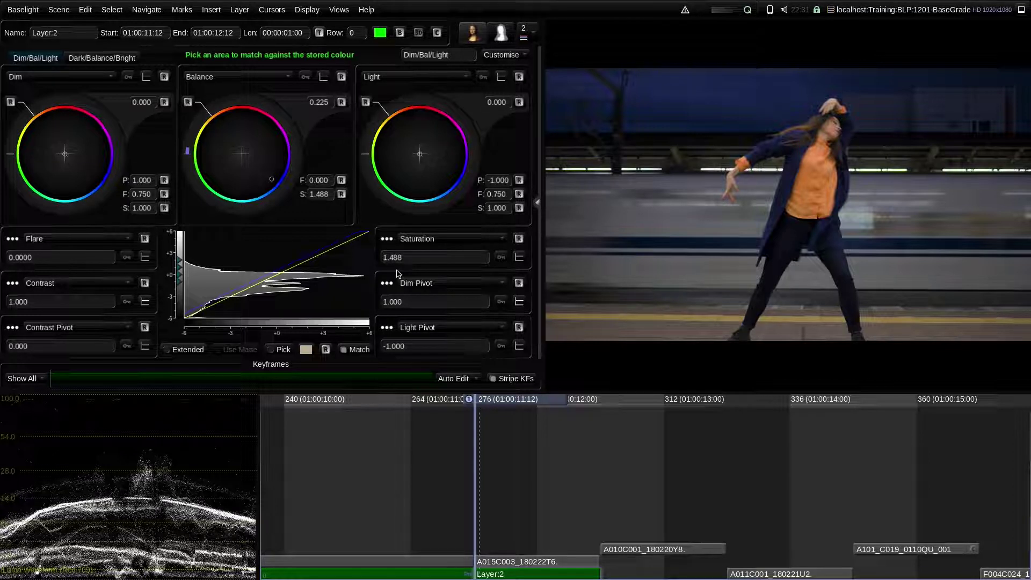
drag(398, 274, 409, 274)
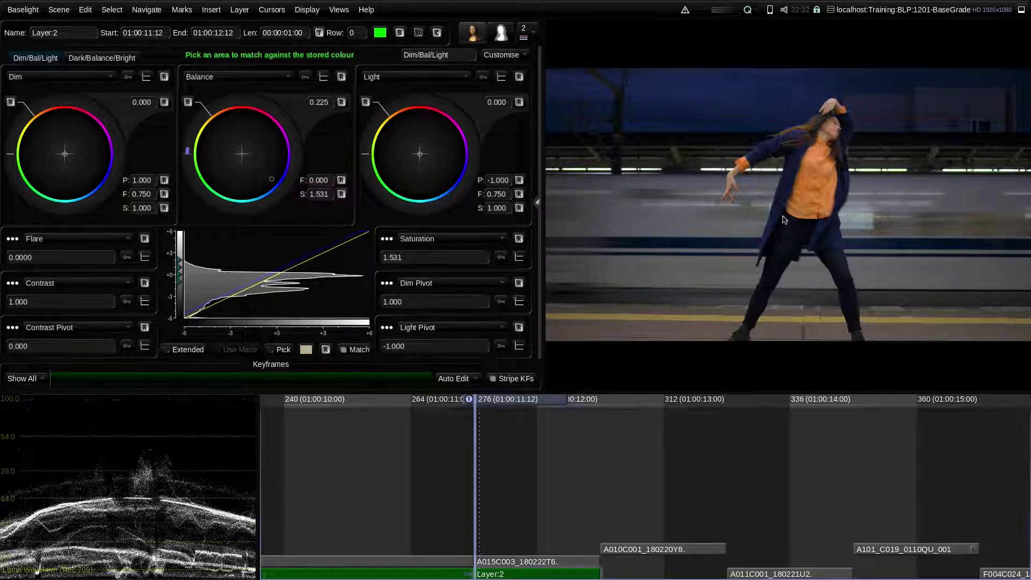
drag(371, 274, 380, 246)
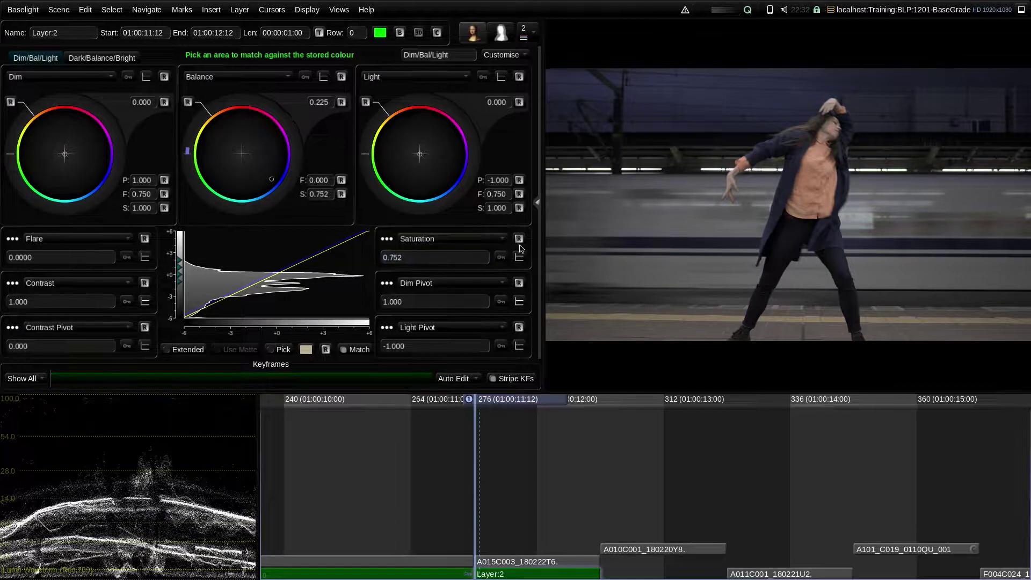
click(519, 240)
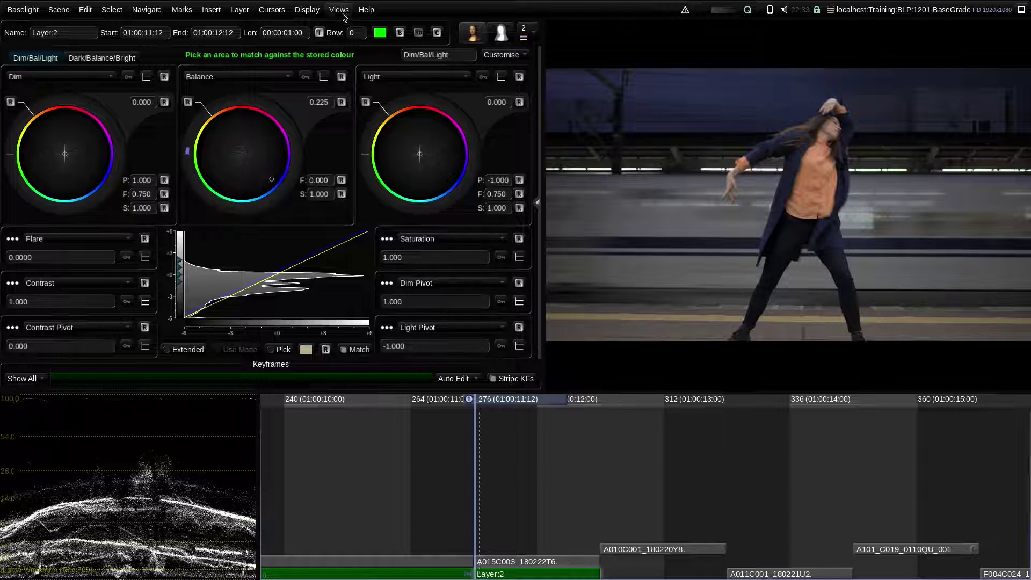
Step: Show the Colour Space Journey view and place it over the lower part of the image
click(339, 10)
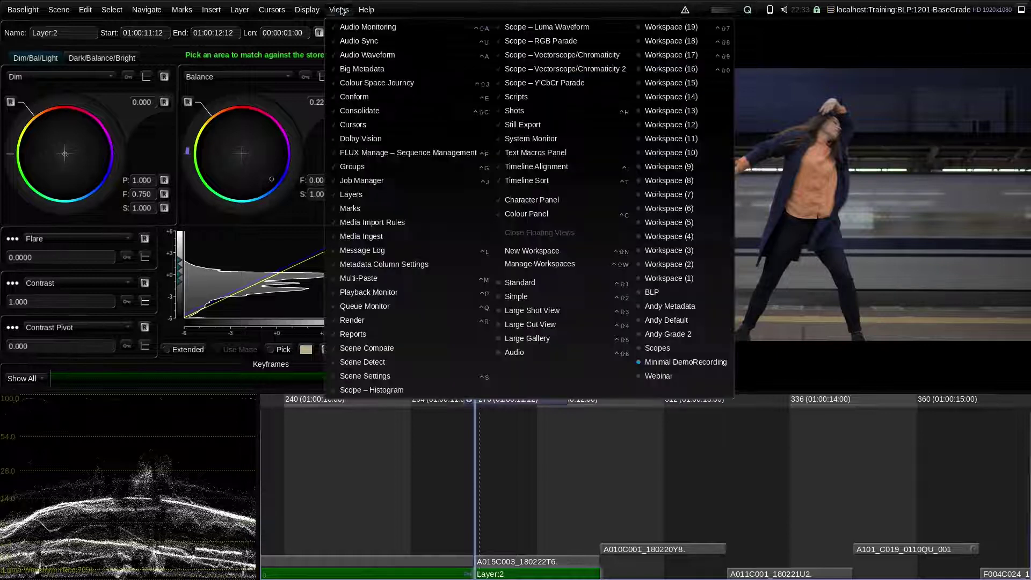
click(393, 84)
drag(388, 95, 854, 247)
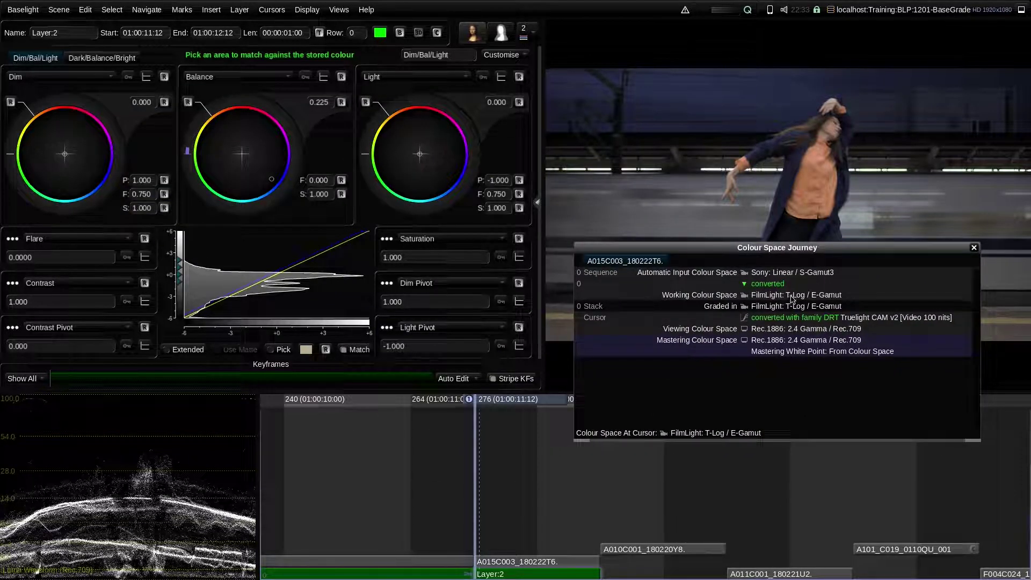
Step: Set the dancer shot's Saturation to 1.461 and its Balance exposure to -0.083
drag(398, 258, 441, 259)
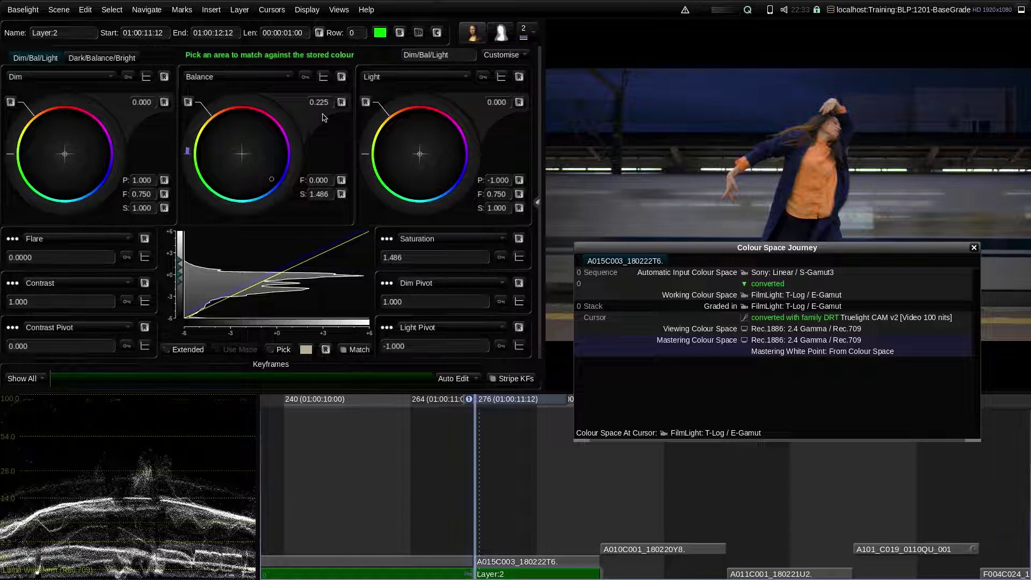
drag(308, 135, 318, 108)
drag(393, 240, 407, 263)
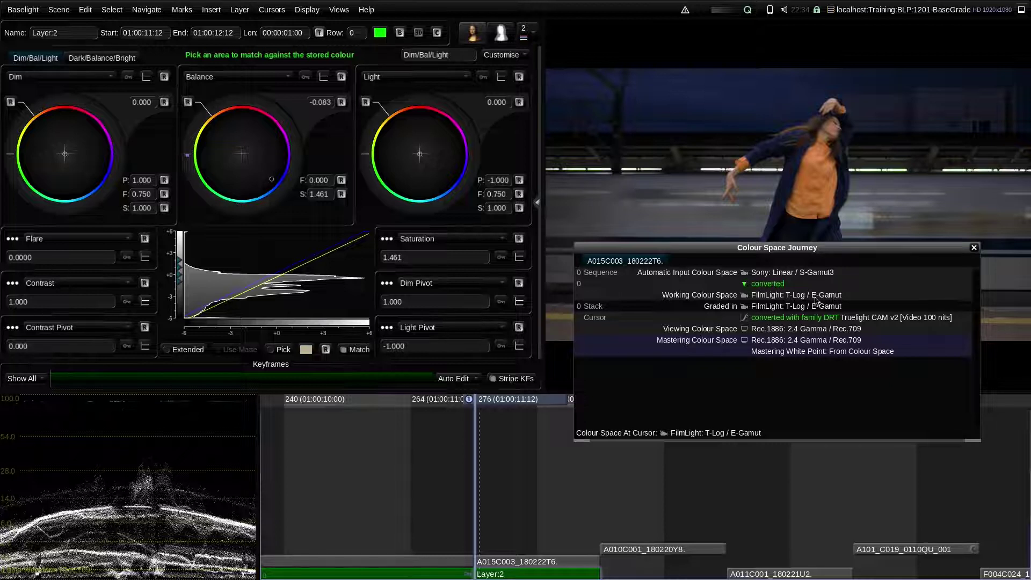
Step: Open the Format & Colour page of Scene Settings and arrange its window and Colour Space Journey so both and the image are visible
click(339, 10)
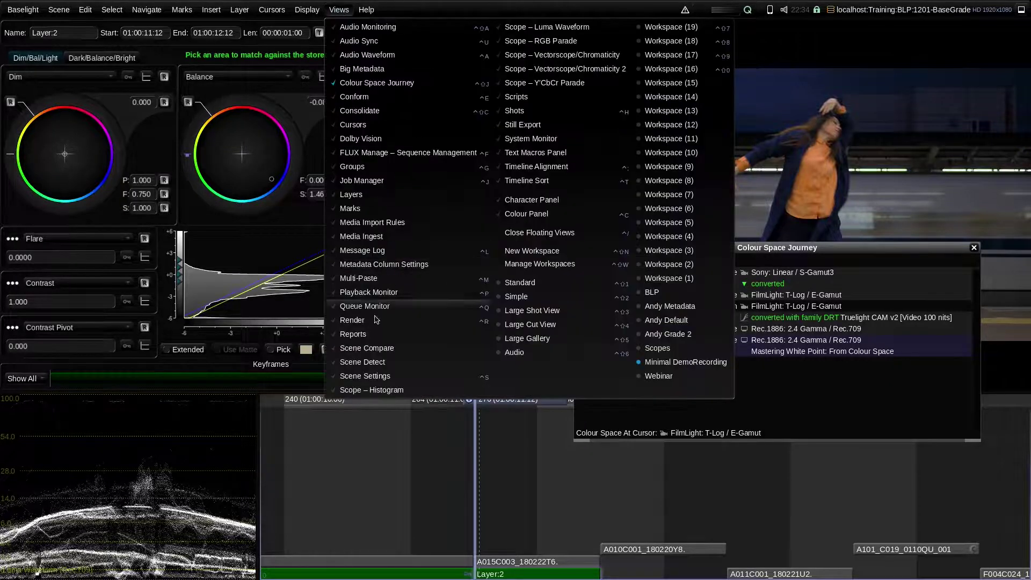
click(379, 377)
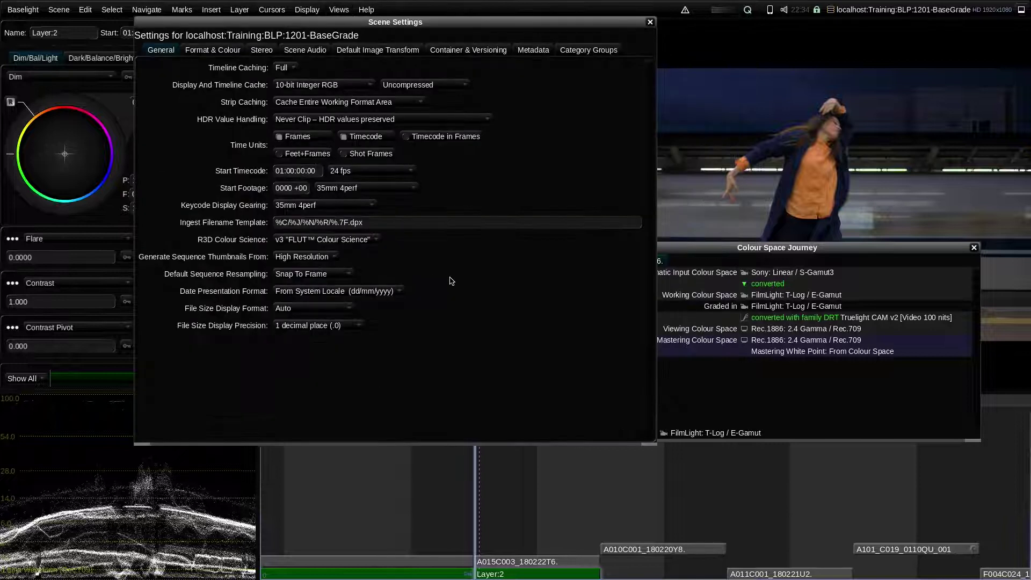
drag(655, 445, 567, 275)
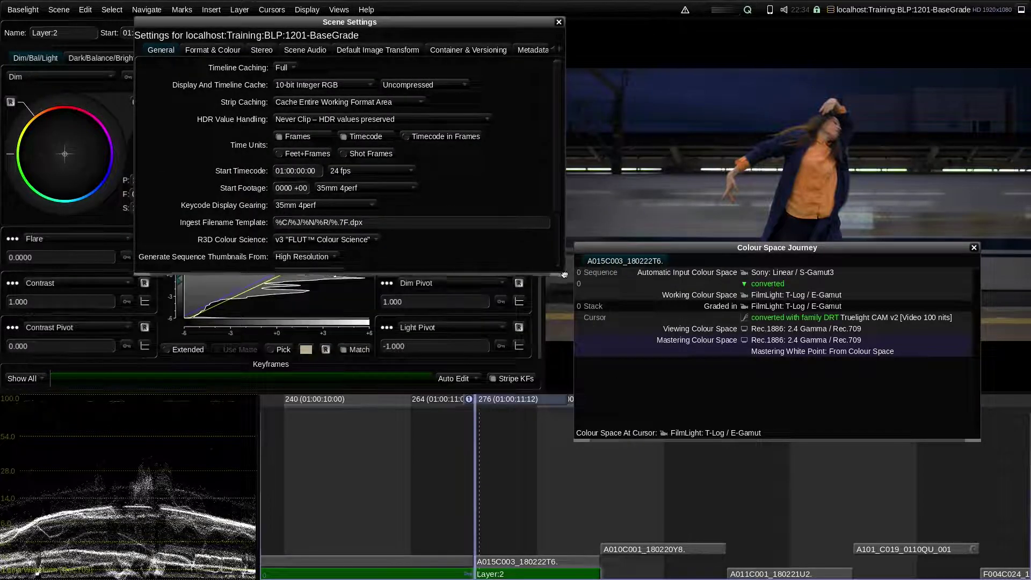
drag(667, 249, 676, 341)
drag(380, 17, 281, 52)
click(114, 84)
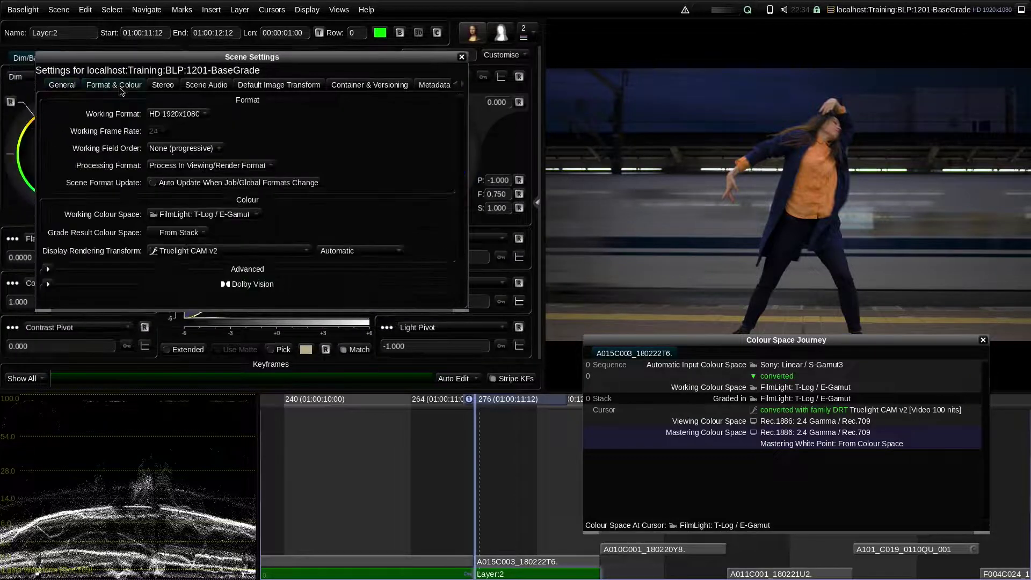
Step: Try ACEScct / AP1, ARRI LogC and RED Log3G10 as the Working Colour Space, restore FilmLight T-Log / E-Gamut, and close Scene Settings
click(229, 220)
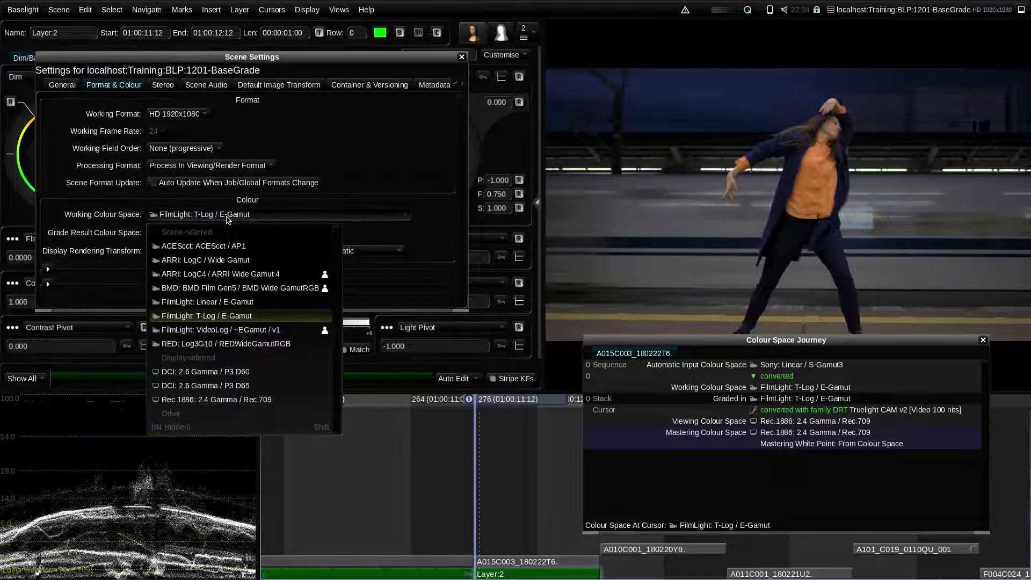
click(222, 248)
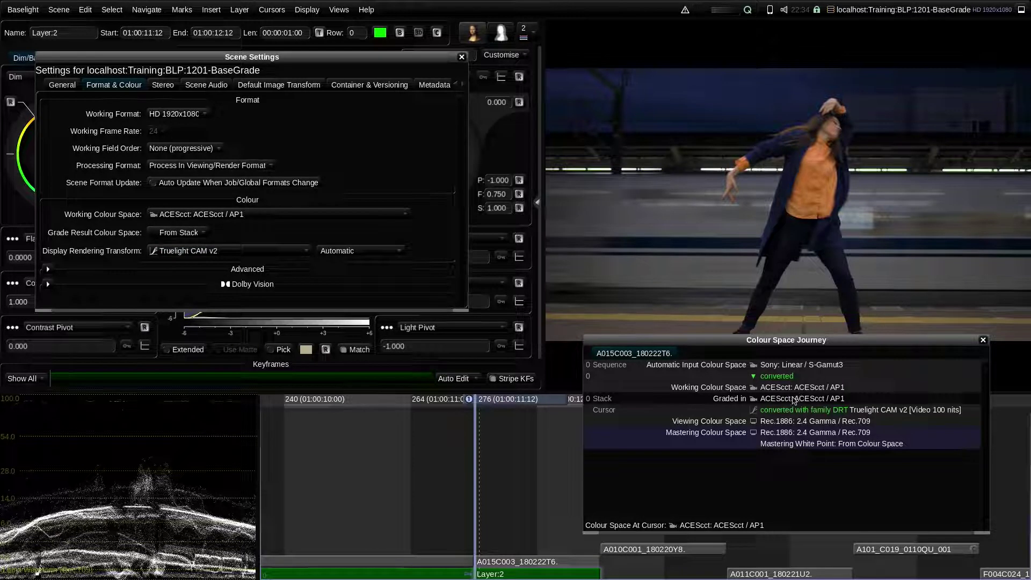
click(195, 221)
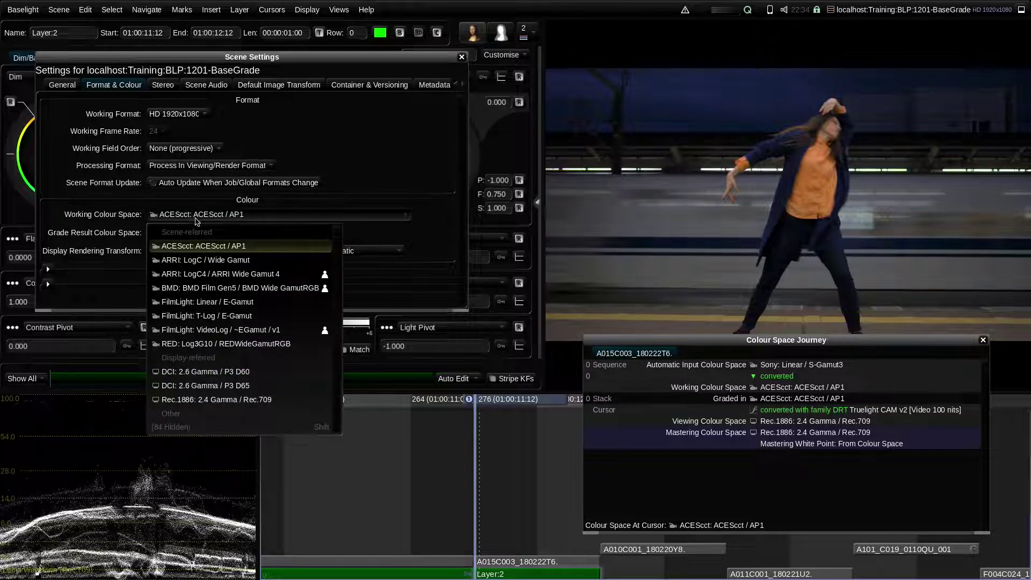
click(199, 261)
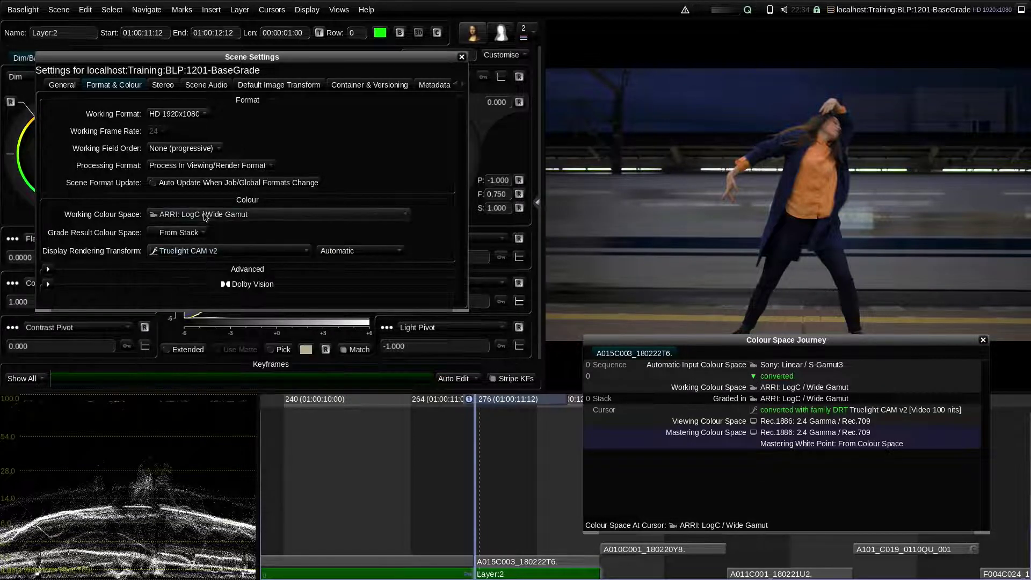
click(205, 216)
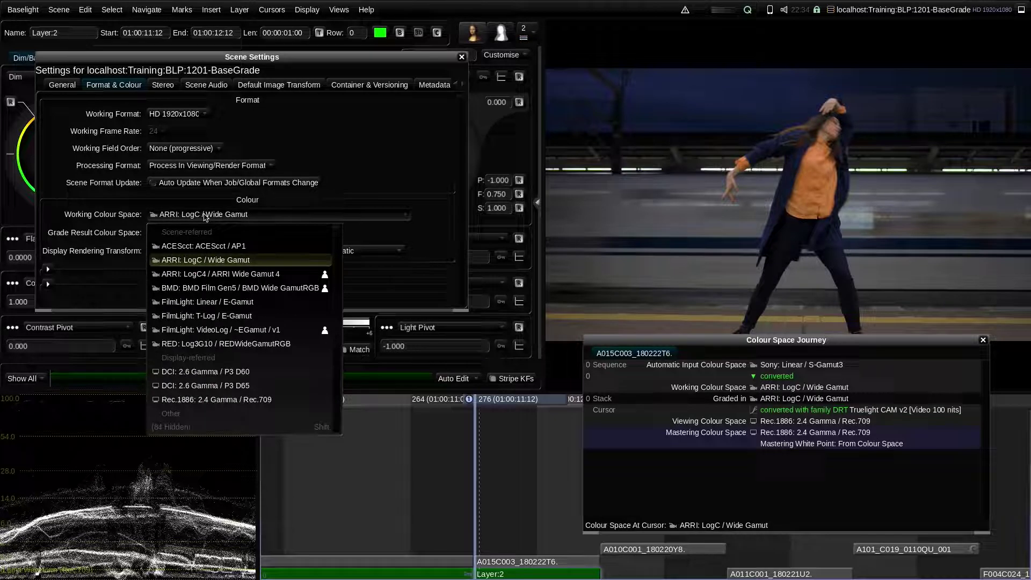
click(221, 344)
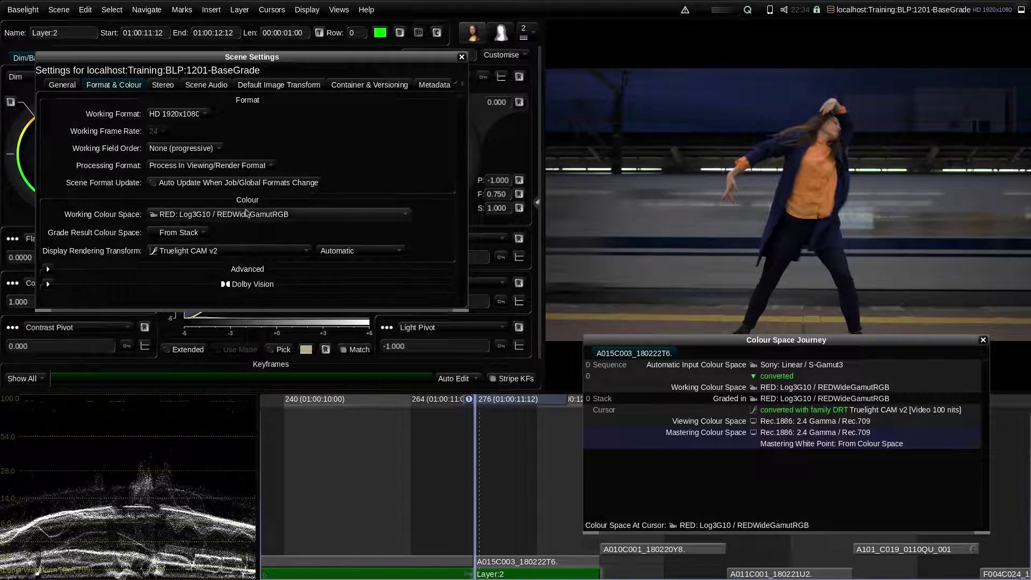
click(244, 216)
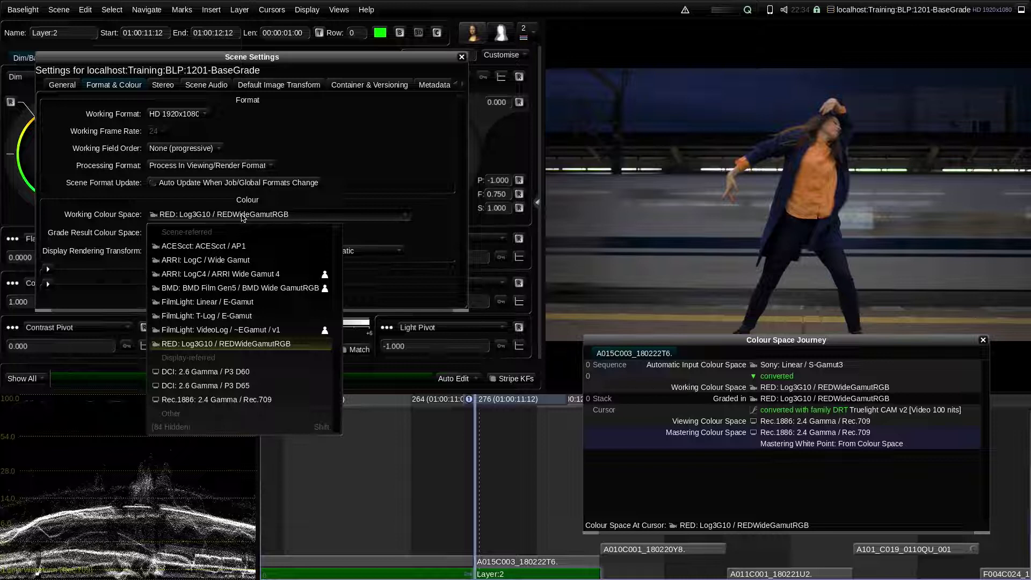
click(231, 315)
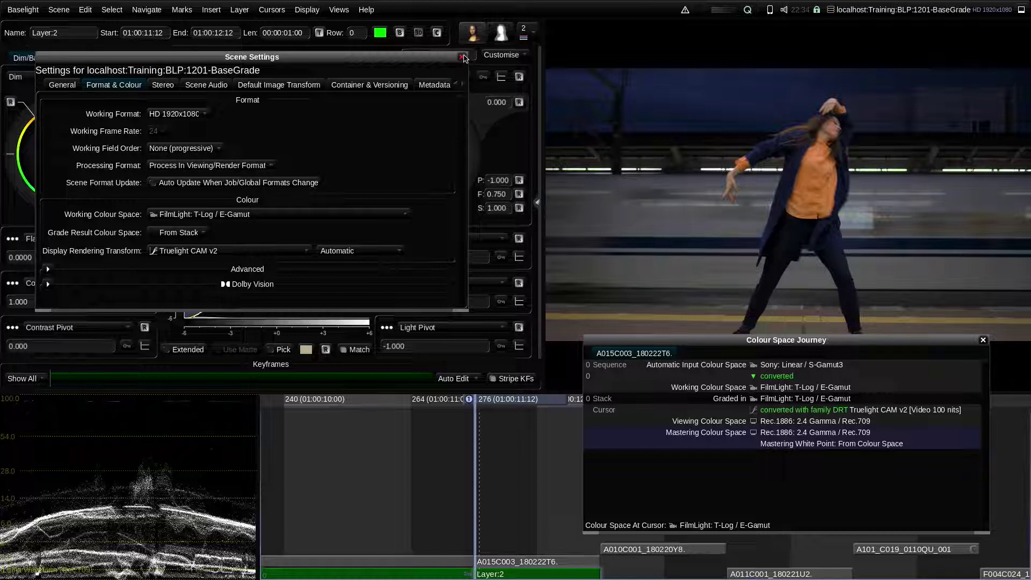
click(463, 57)
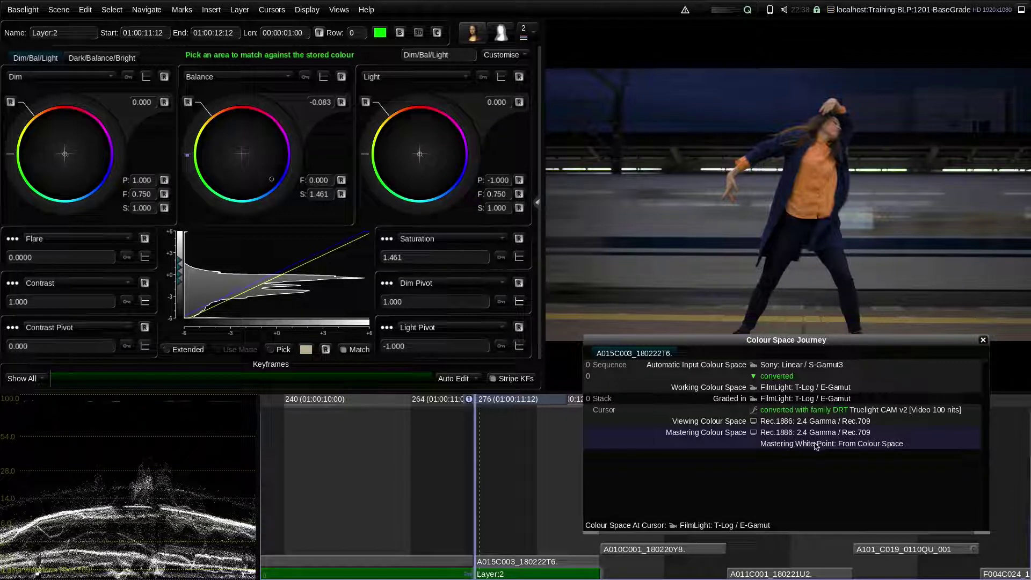
Step: Close the Colour Space Journey, go to shot A010C001_180220Y8 and add a Base Grade layer to it
click(982, 341)
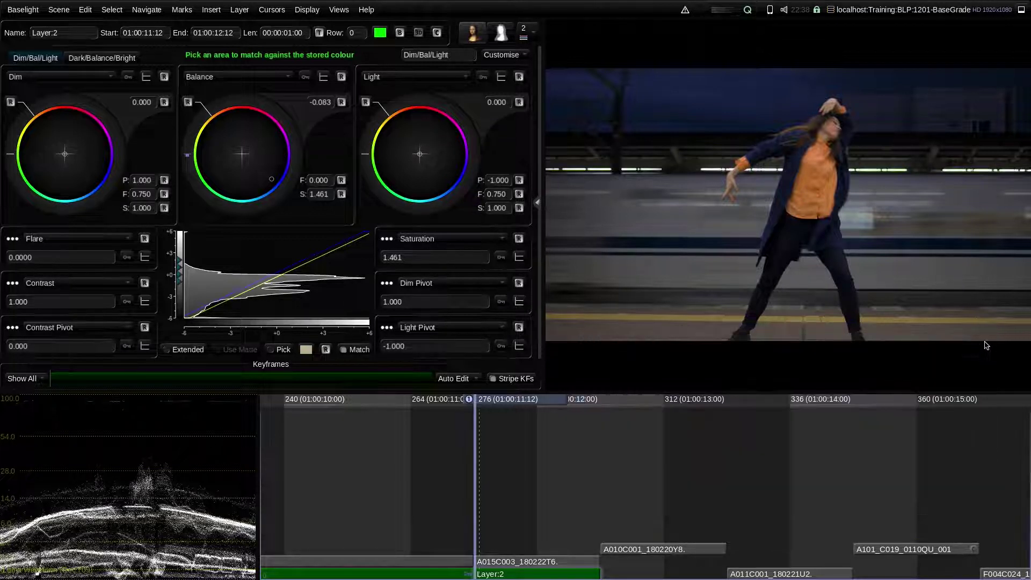
click(629, 431)
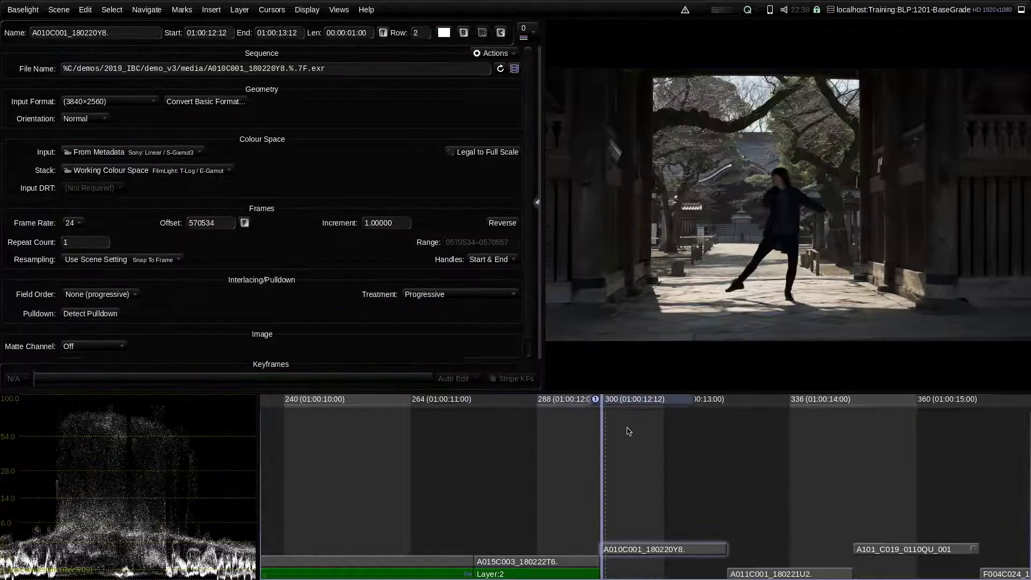
key(p)
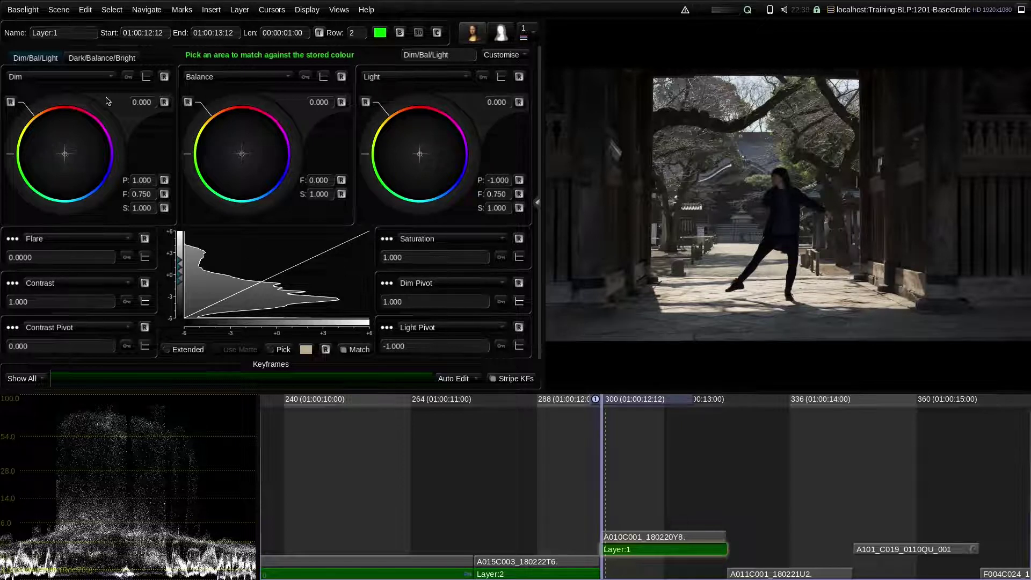
Step: View the Dark/Balance/Bright controls, return to Dim/Bal/Light, and add an extra Base Grade layer and delete it
click(101, 59)
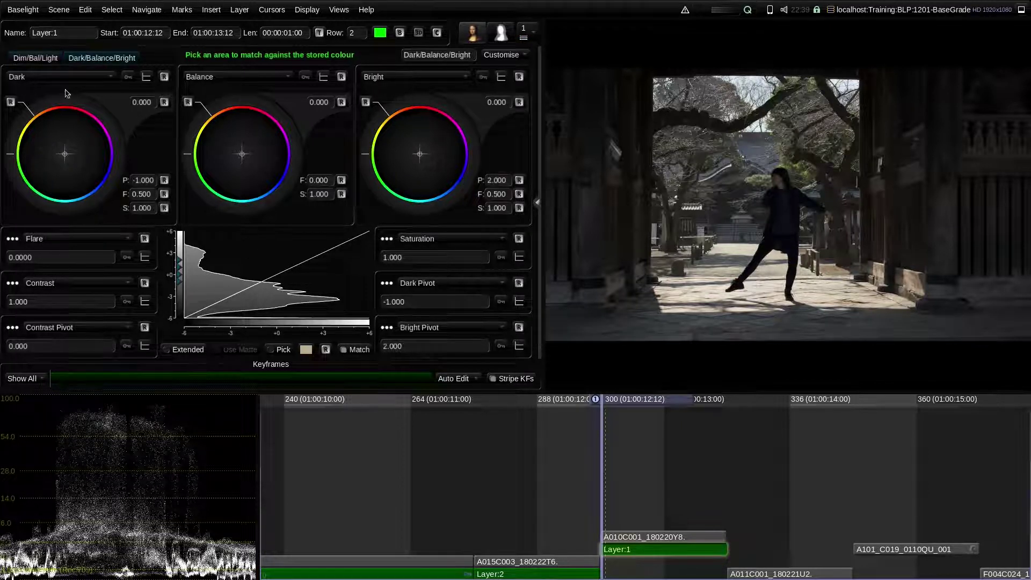
click(37, 58)
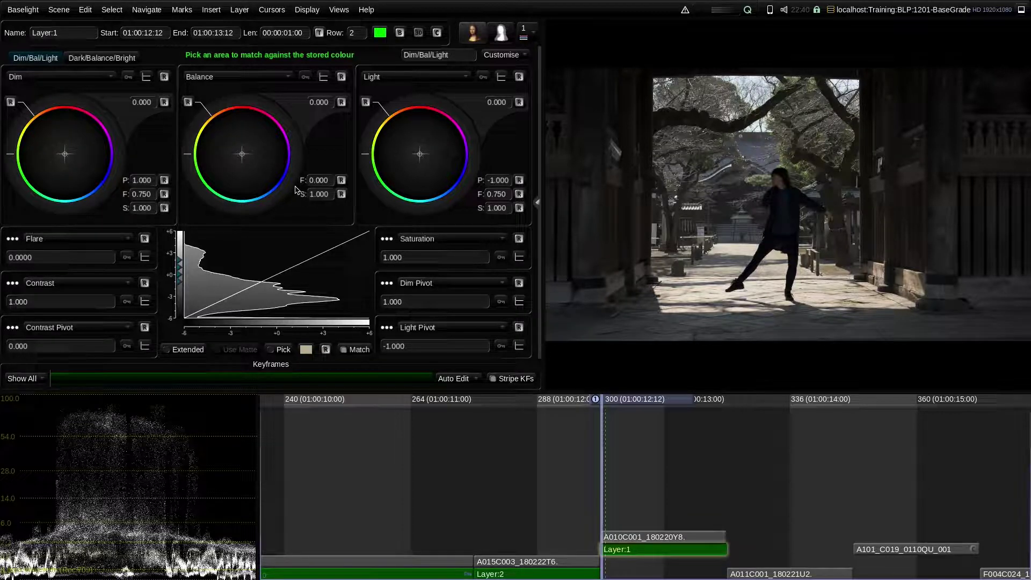
key(p)
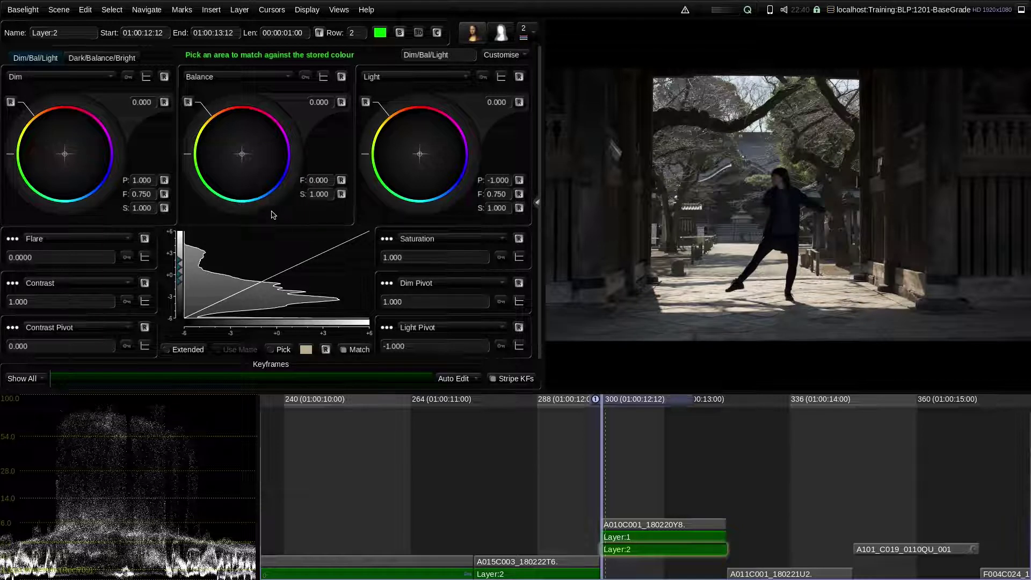
key(Delete)
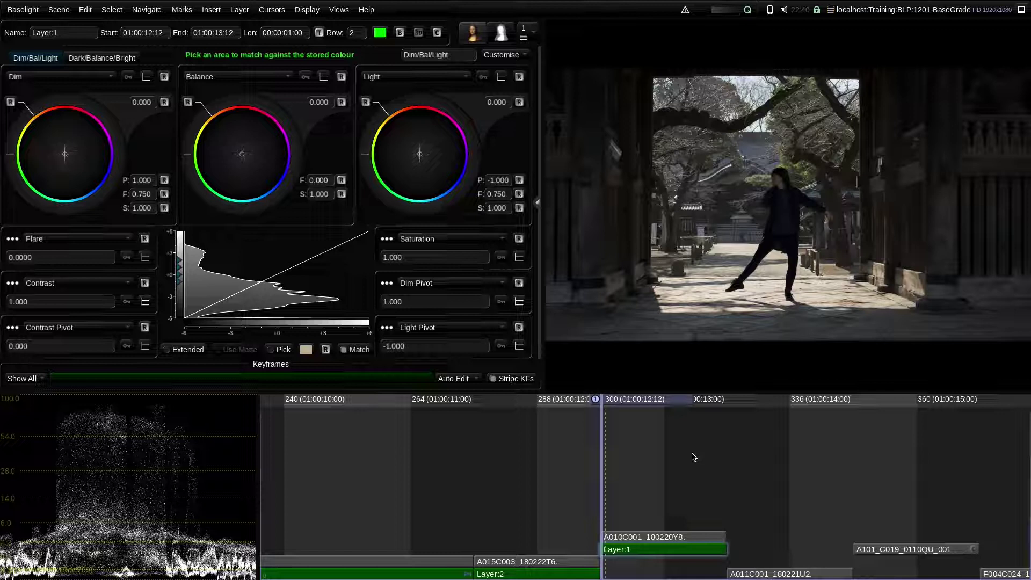
Step: Reset the stored pick colour, and set the gateway shot's Balance exposure to -0.840 and Saturation to 1.201
click(326, 350)
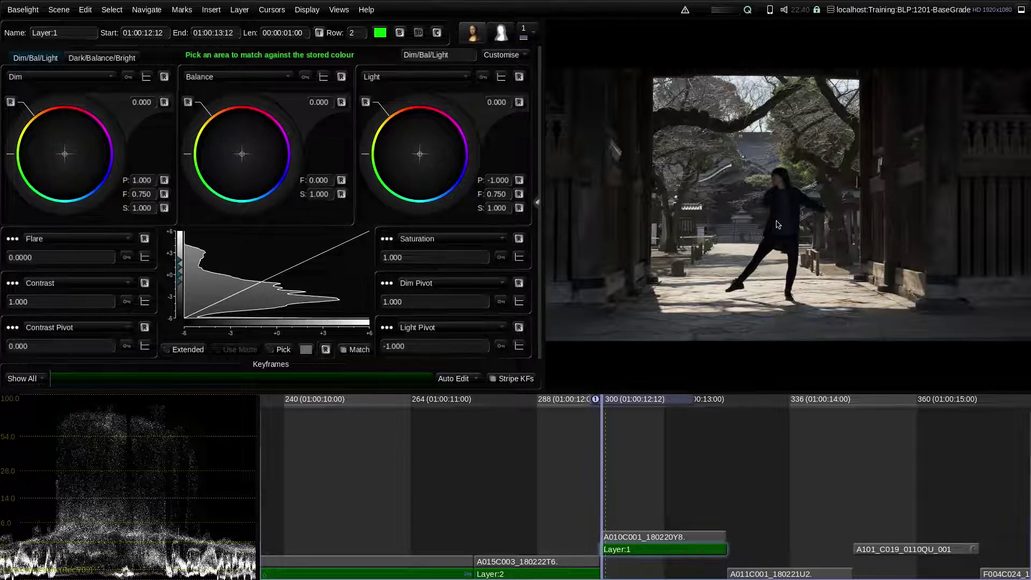
mouse_move(308, 107)
mouse_down()
mouse_move(308, 152)
mouse_move(347, 143)
mouse_move(324, 112)
mouse_move(300, 138)
mouse_move(306, 116)
mouse_move(344, 160)
mouse_up()
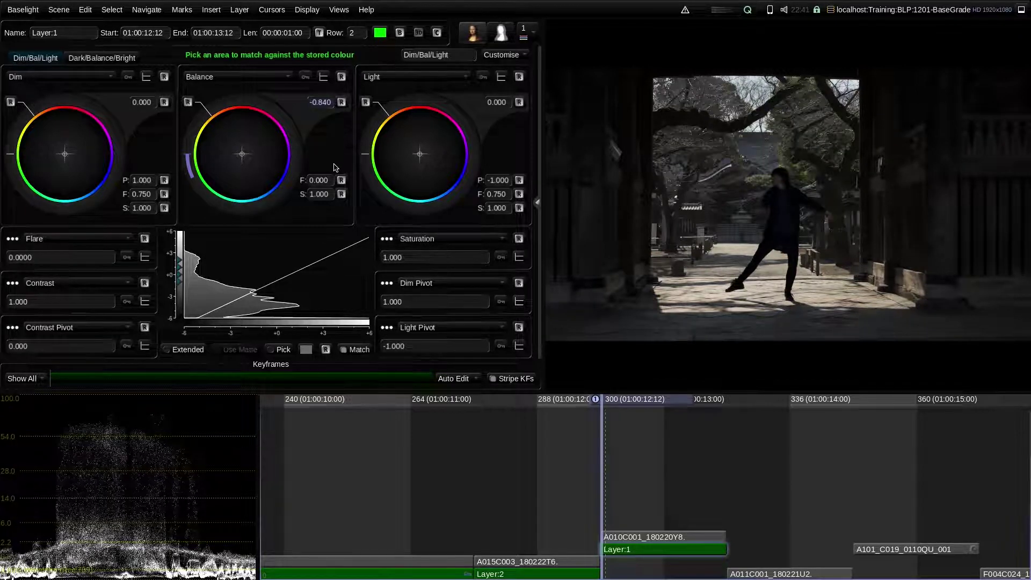
drag(396, 256, 434, 258)
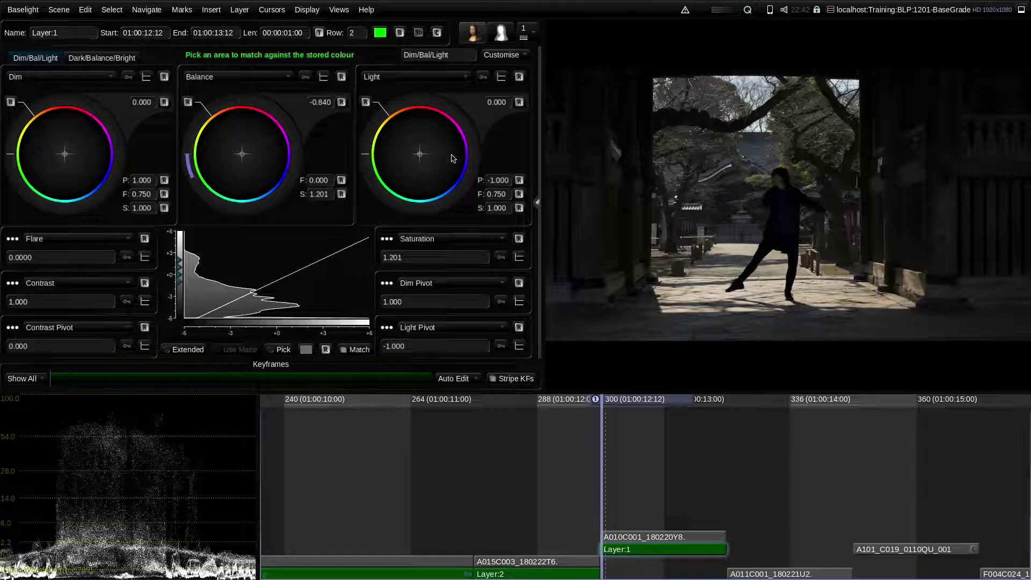
Step: Try a Light exposure of 1.373 and reset it, and try varying the Dim exposure before resetting it to 0.000
drag(499, 98, 539, 212)
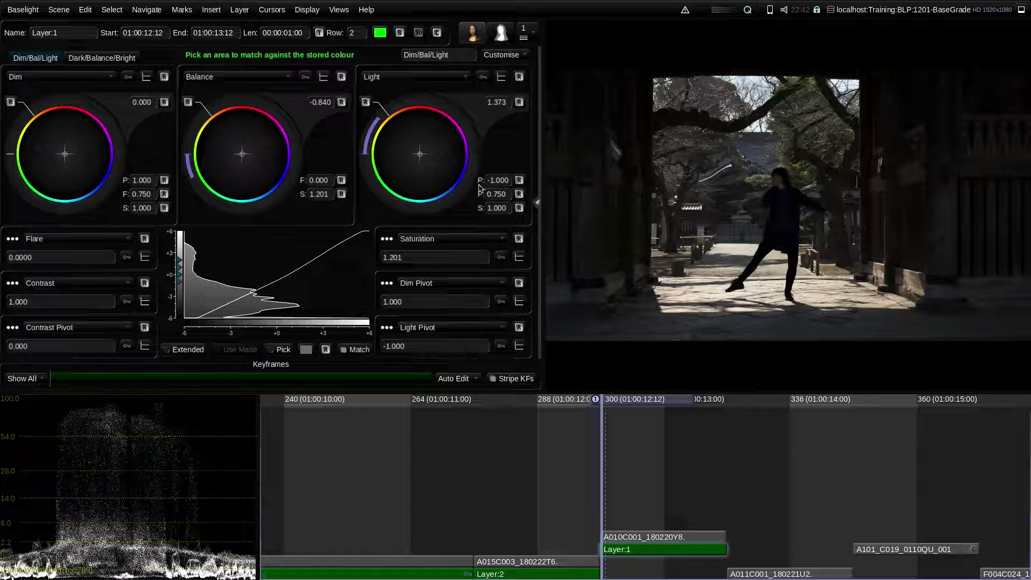
click(518, 102)
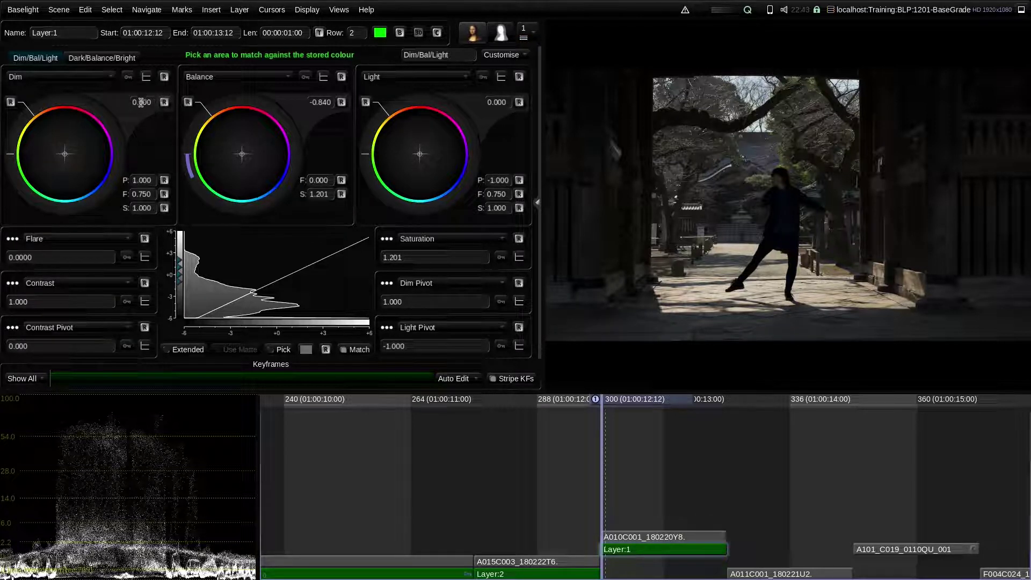
drag(144, 168, 97, 130)
drag(224, 69, 124, 110)
drag(218, 160, 174, 112)
click(164, 102)
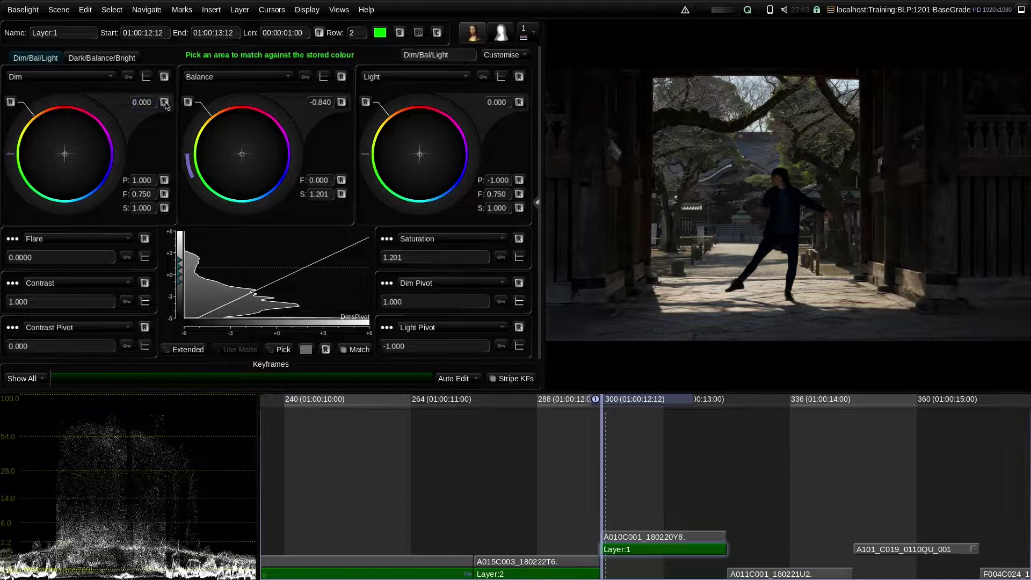
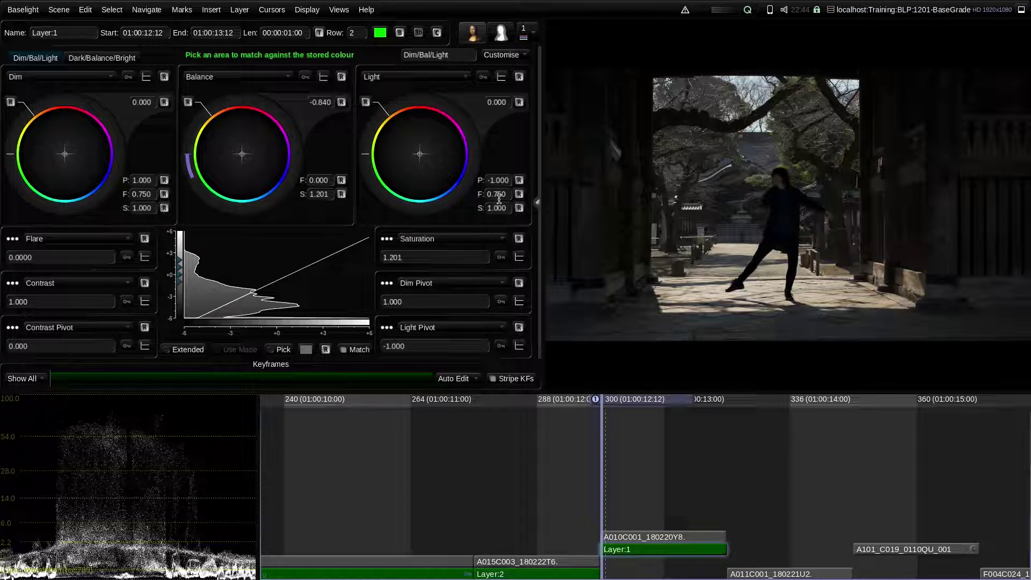
Step: With Light exposure at -3.000, try Light falloff values of 0.000, 0.825 and 1.000, and reset both the falloff and the exposure
mouse_move(483, 102)
mouse_down()
mouse_move(564, 116)
mouse_move(476, 173)
mouse_move(497, 81)
mouse_move(534, 140)
mouse_move(488, 99)
mouse_up()
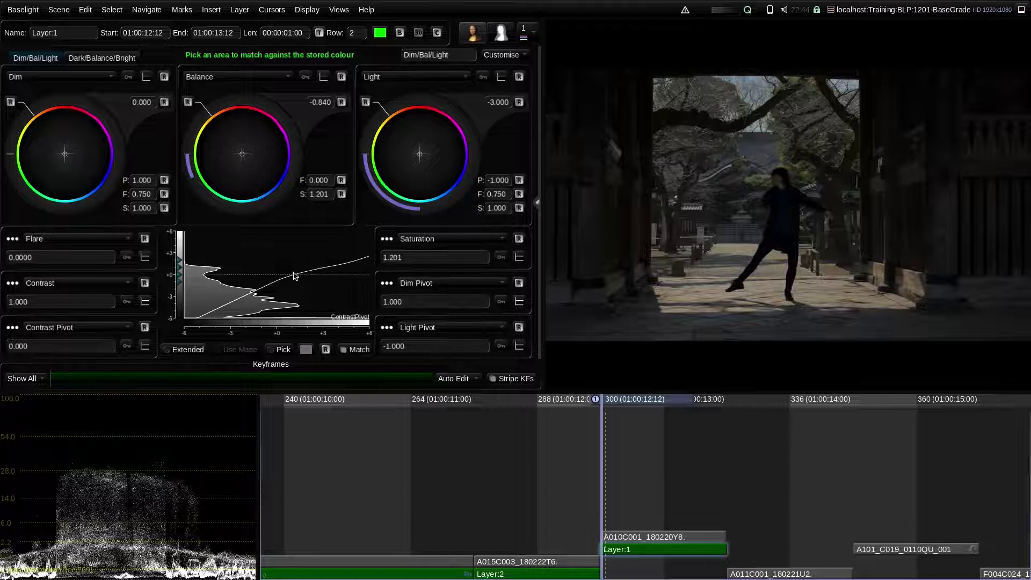
drag(499, 195, 477, 272)
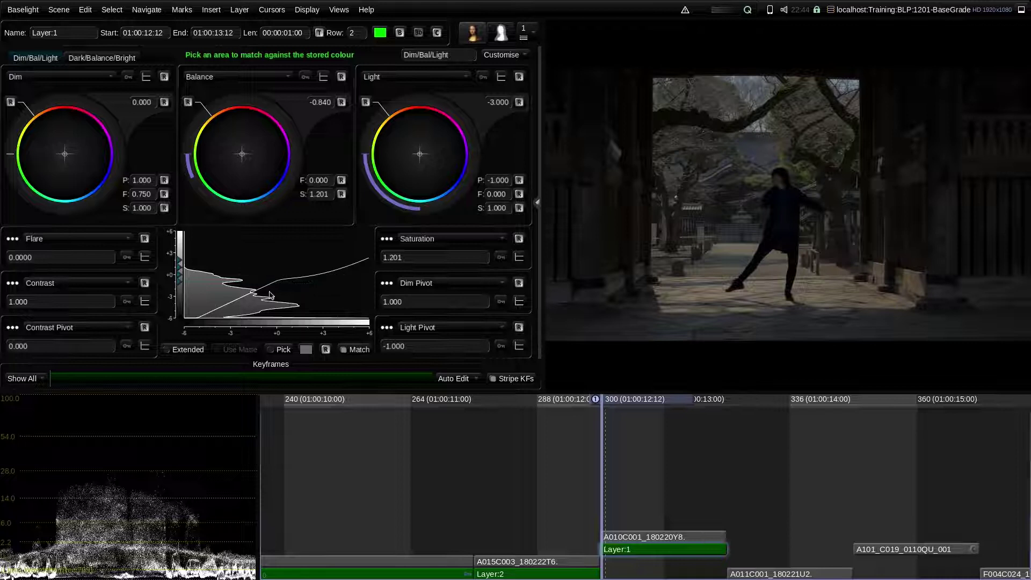
drag(496, 195, 491, 224)
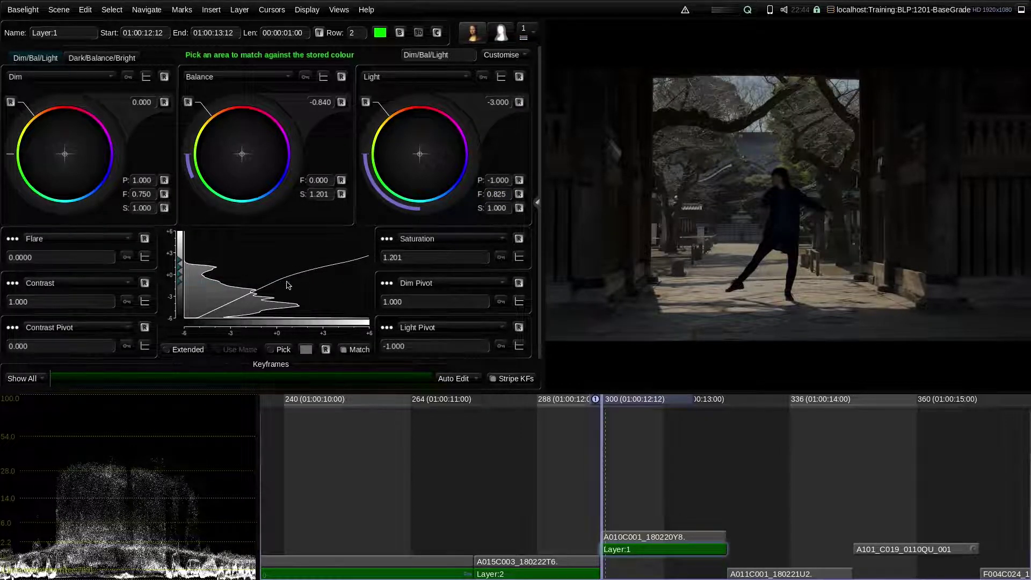
drag(478, 189, 513, 275)
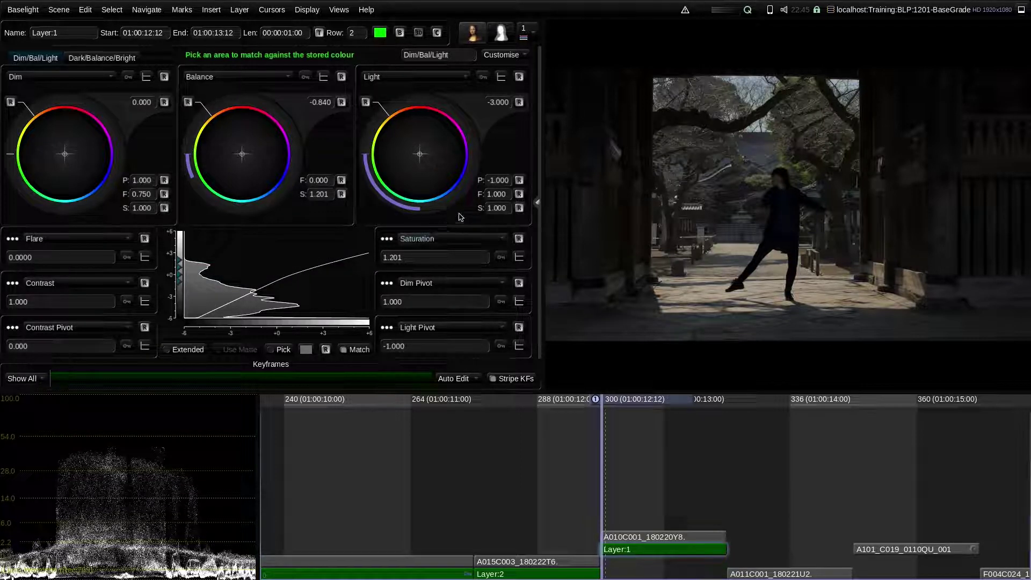
click(520, 196)
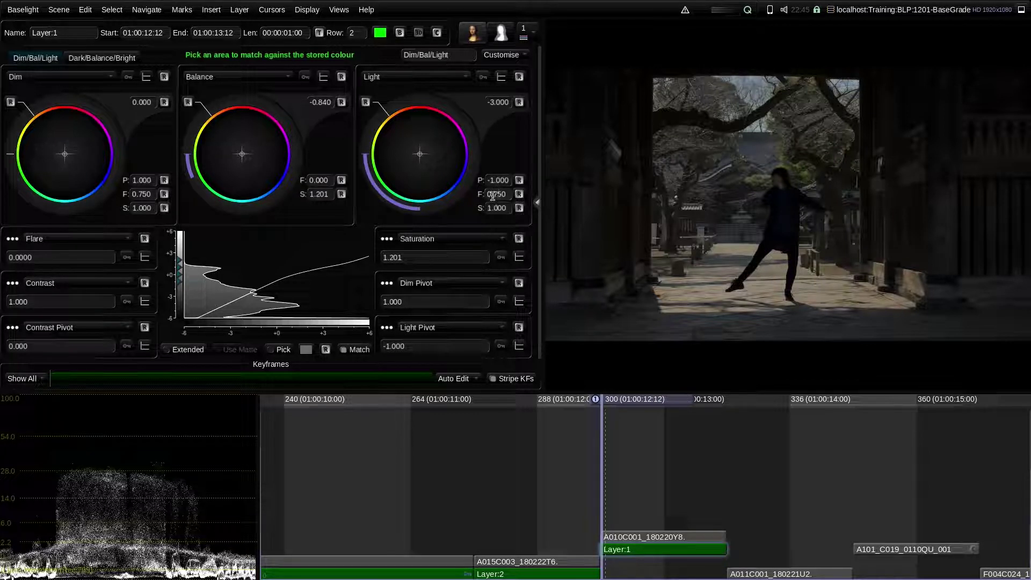
click(520, 102)
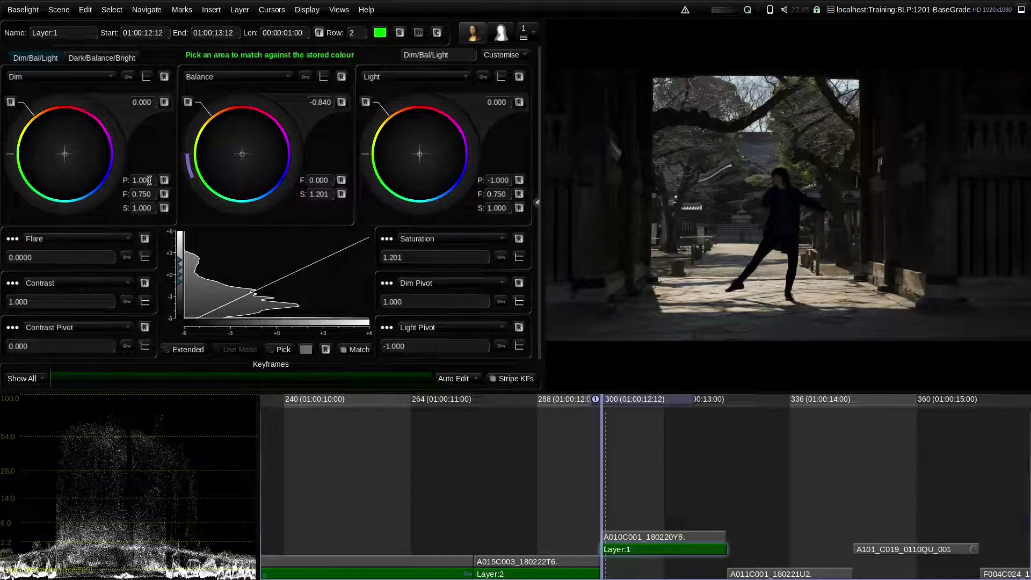
Step: Using the Dark/Balance/Bright controls, try Bright exposures of -2.276 and 2.126, and reset the Bright exposure
click(109, 60)
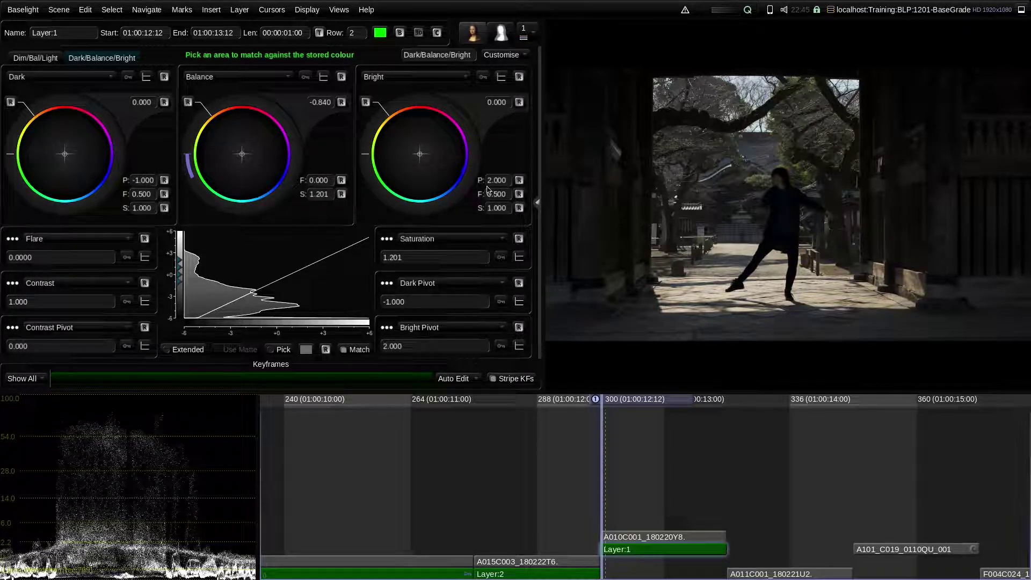
click(38, 61)
click(97, 60)
drag(507, 105, 445, 128)
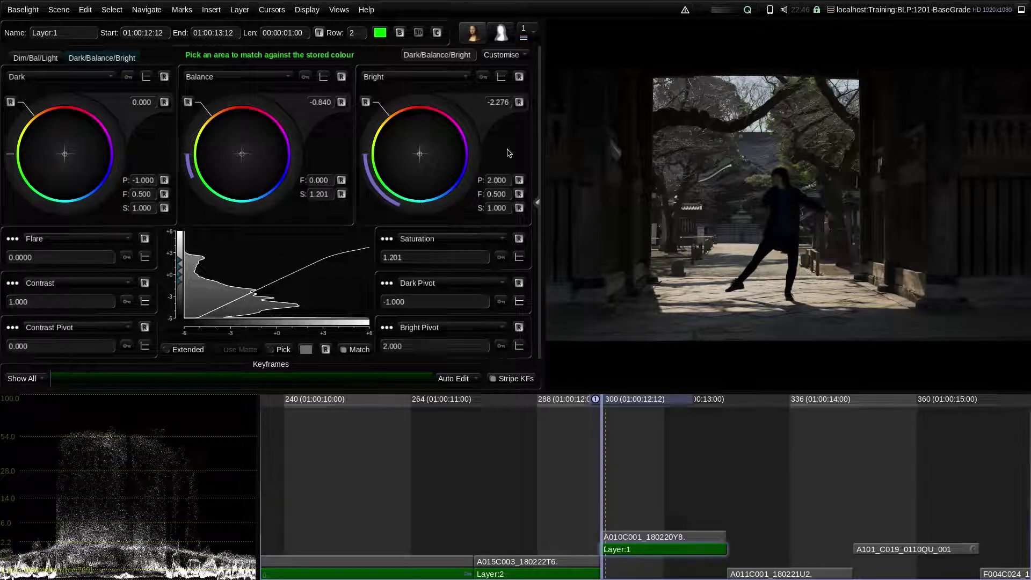
drag(488, 154, 379, 232)
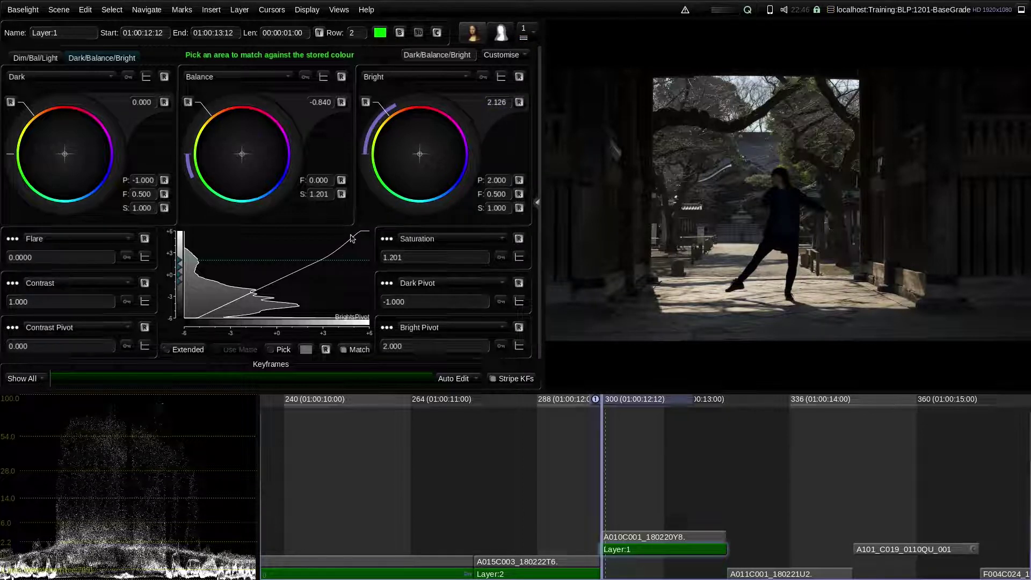
click(519, 102)
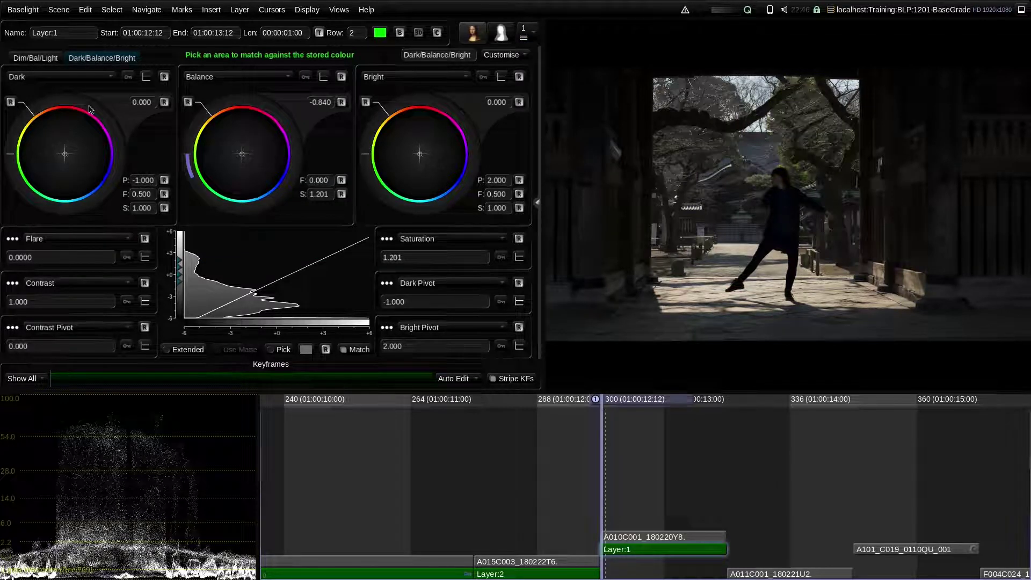
Step: Alternate between the Dim/Bal/Light and Dark/Balance/Bright controls to compare their pivots and falloffs, ending on Dim/Bal/Light
click(34, 58)
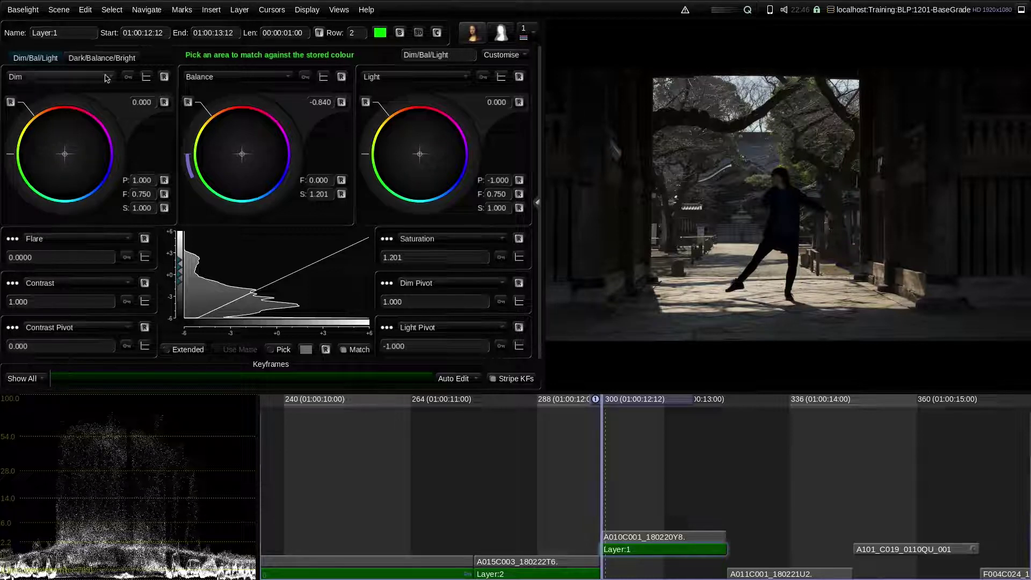
click(102, 58)
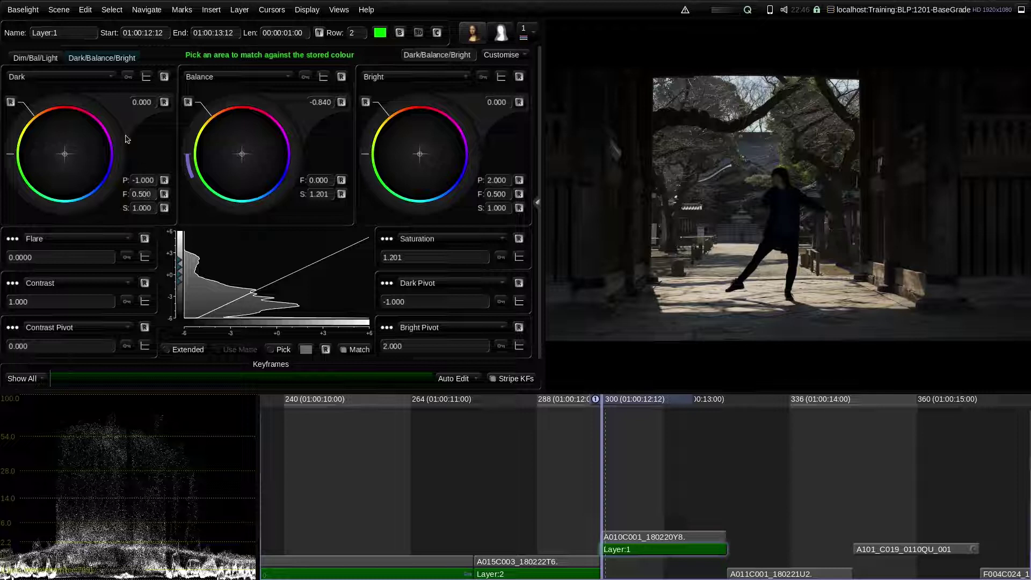
click(35, 58)
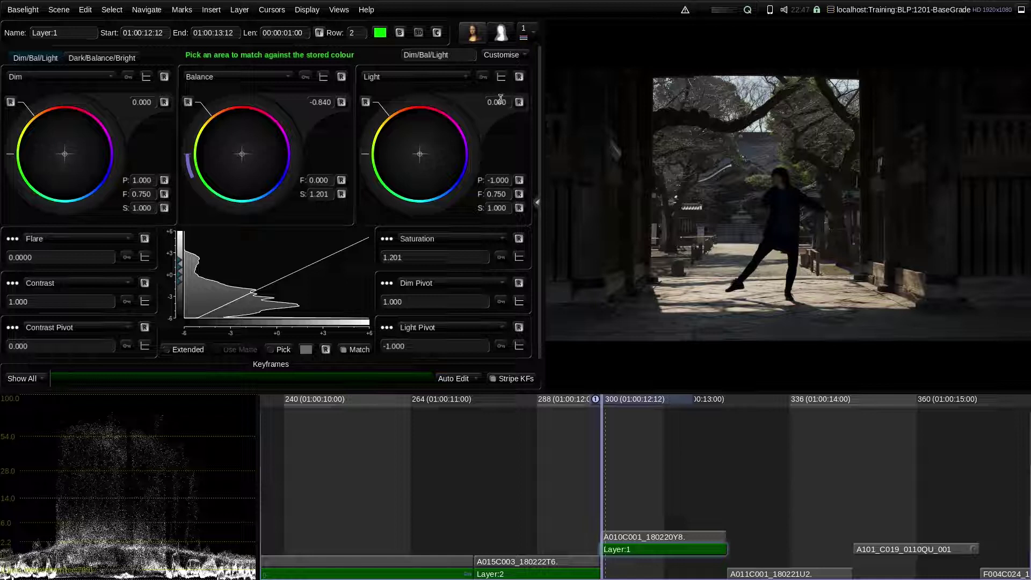
Step: Try lowering the Light exposure as far as -3.000, settle on -1.371, and set the Light saturation to 1.249
drag(504, 102, 511, 161)
mouse_move(532, 67)
mouse_down()
mouse_move(526, 61)
mouse_move(557, 98)
mouse_move(521, 58)
mouse_up()
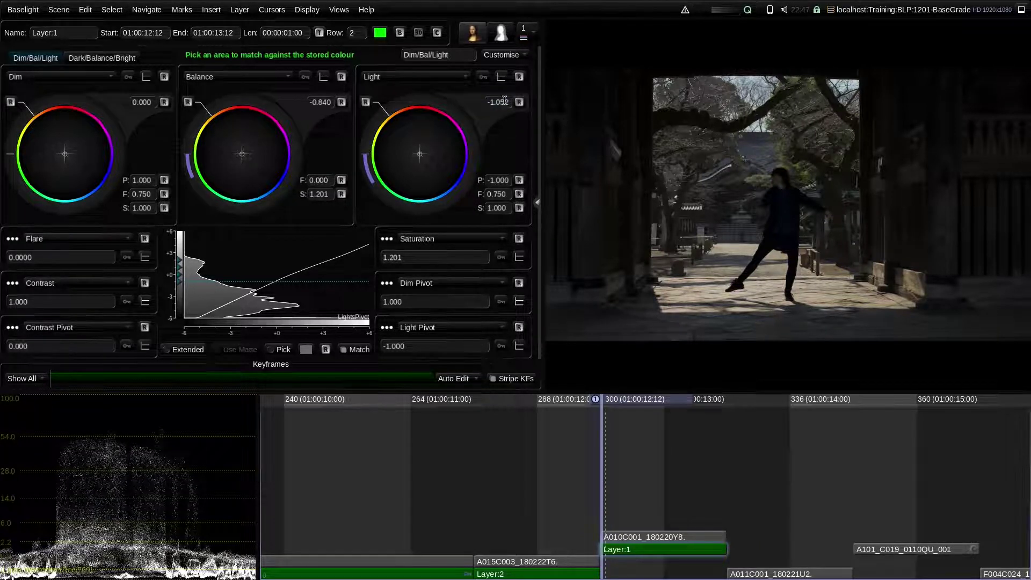
drag(505, 101, 489, 56)
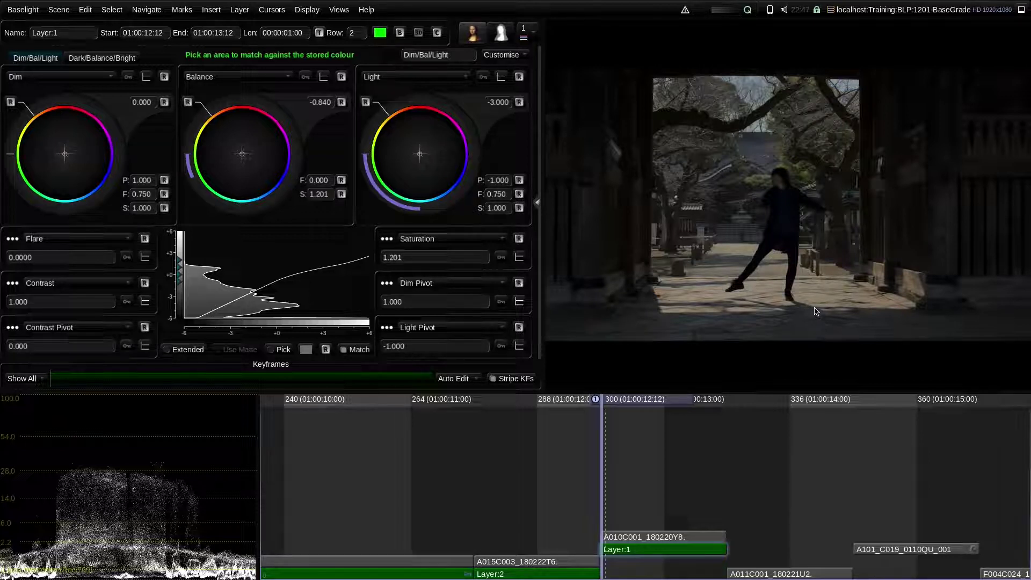
drag(500, 99, 507, 161)
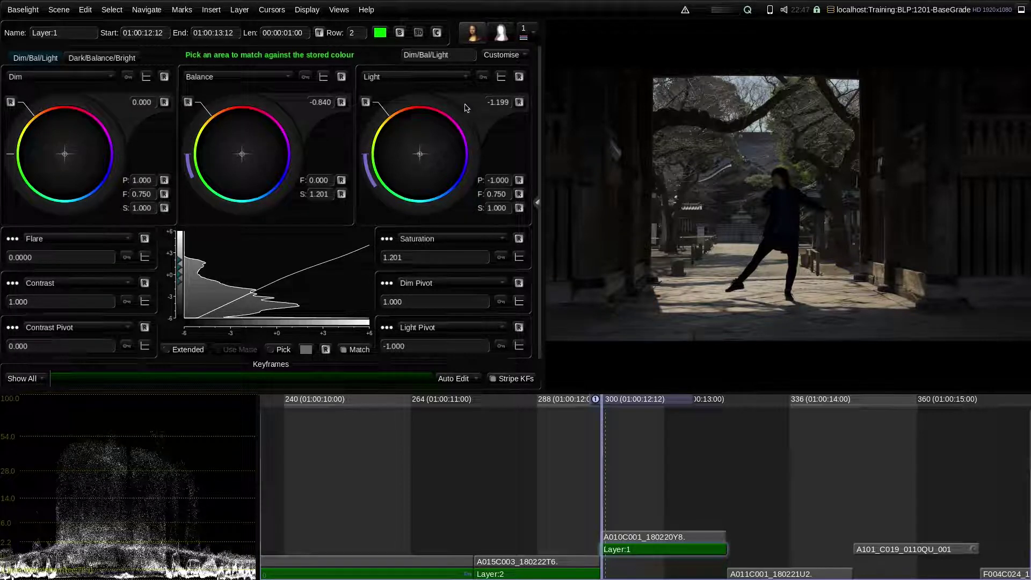
mouse_move(499, 99)
mouse_down()
mouse_move(528, 132)
mouse_move(495, 96)
mouse_up()
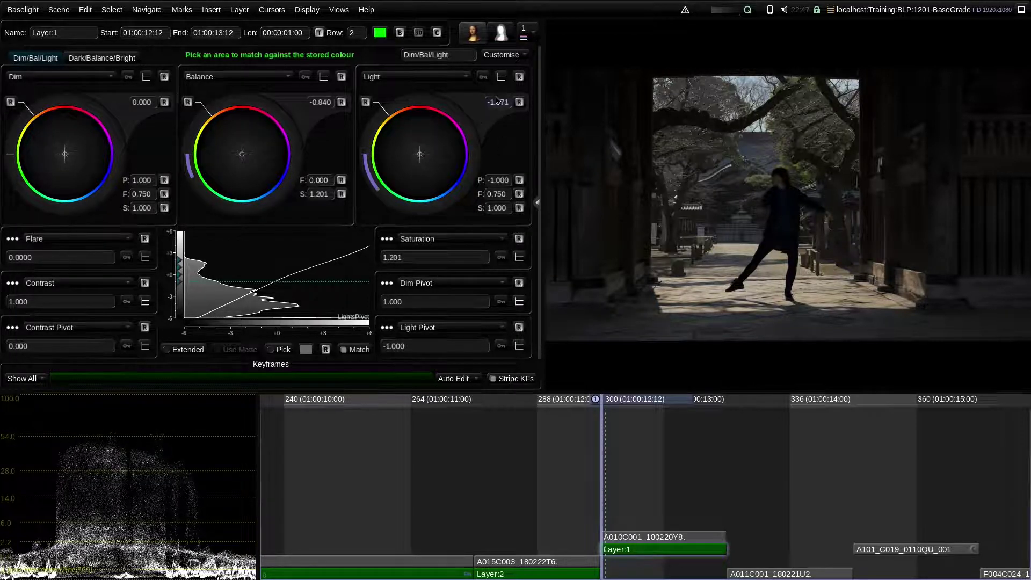
drag(489, 207, 493, 97)
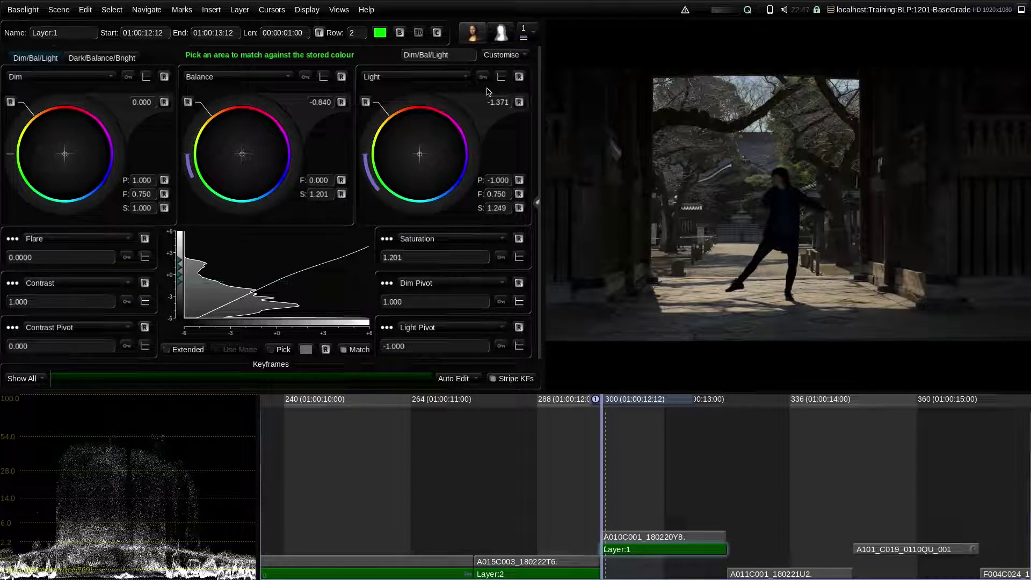
Step: Reset the whole Light control, undo the reset to compare the image, and reset the Light control again
click(519, 77)
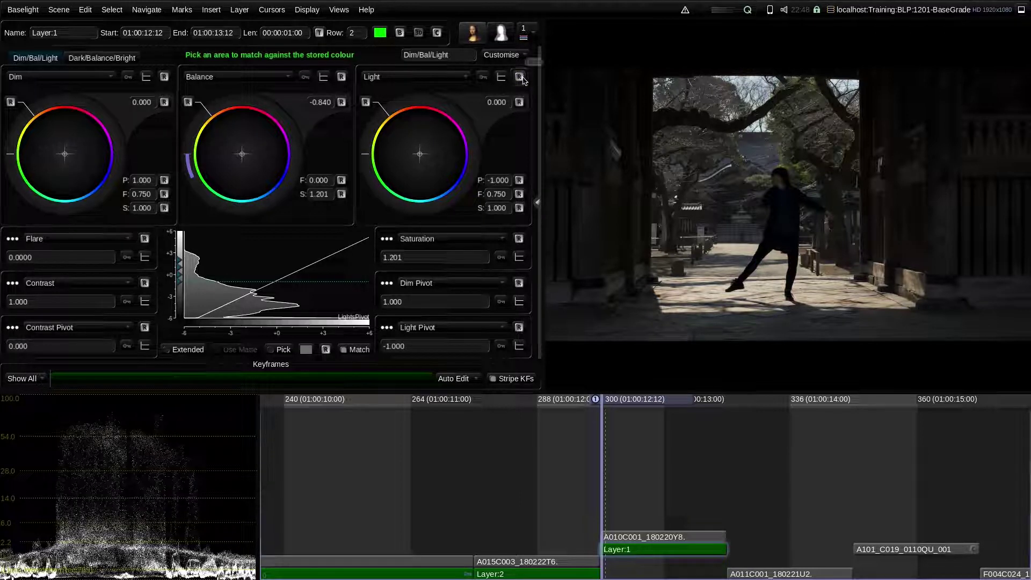
key(ctrl+z)
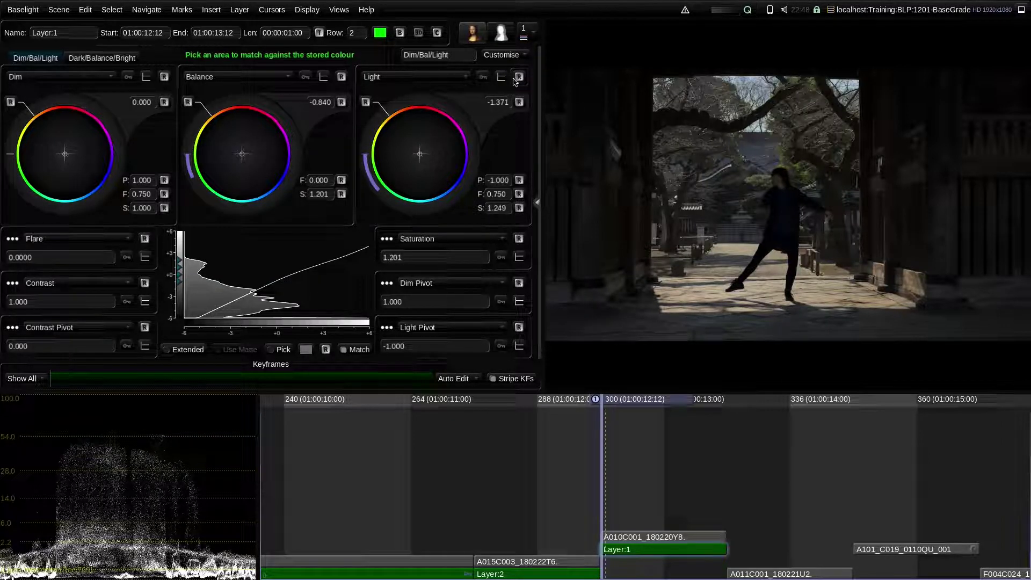
click(519, 78)
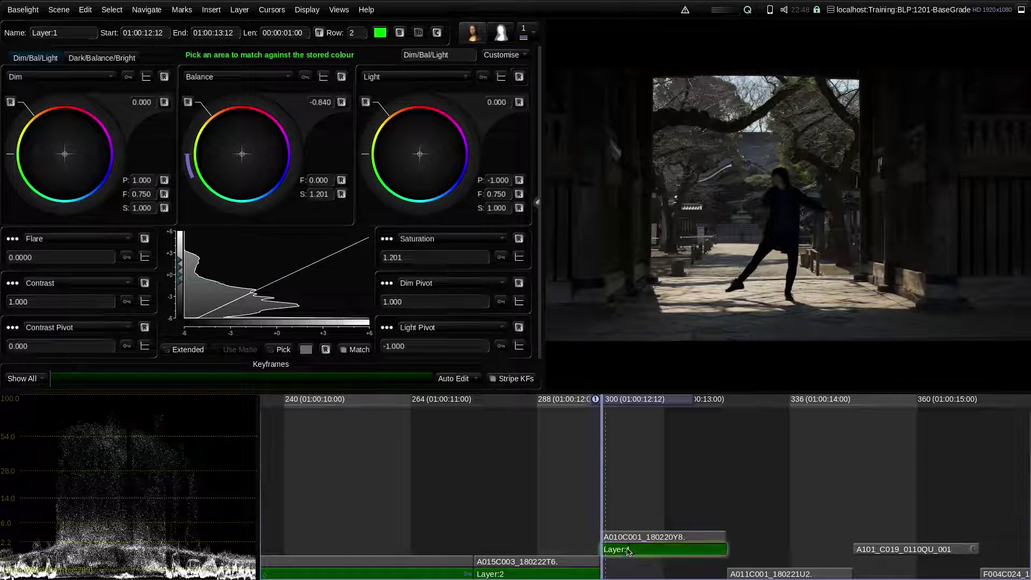
Step: Add a second Base Grade layer to the dancer shot, with Light exposure at -1.264 and Light saturation at 1.239
key(p)
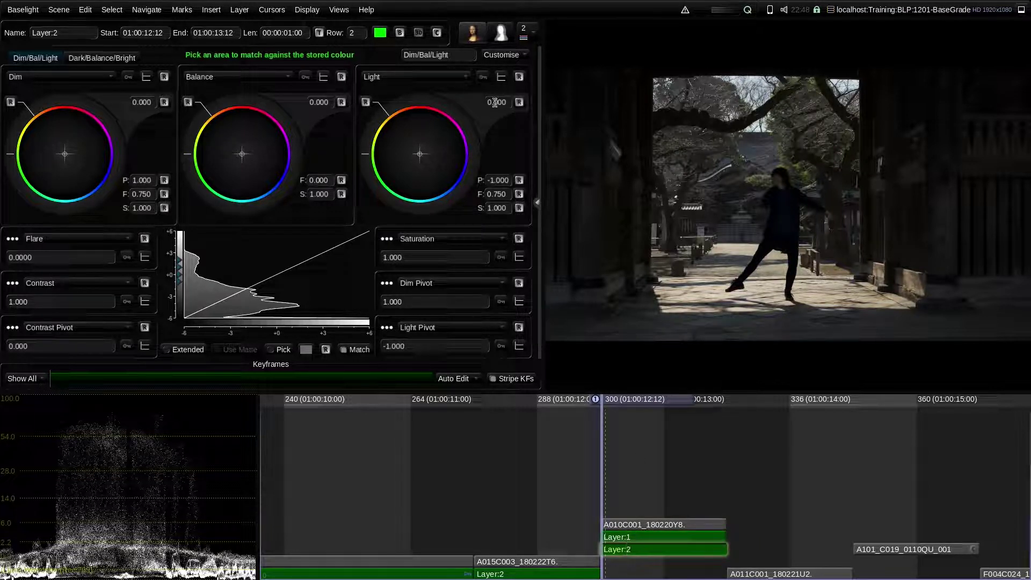
drag(501, 102, 467, 132)
drag(471, 70, 478, 146)
mouse_move(499, 208)
mouse_down()
mouse_move(477, 276)
mouse_move(555, 237)
mouse_move(478, 245)
mouse_move(517, 230)
mouse_move(532, 258)
mouse_move(495, 253)
mouse_move(488, 200)
mouse_move(488, 210)
mouse_up()
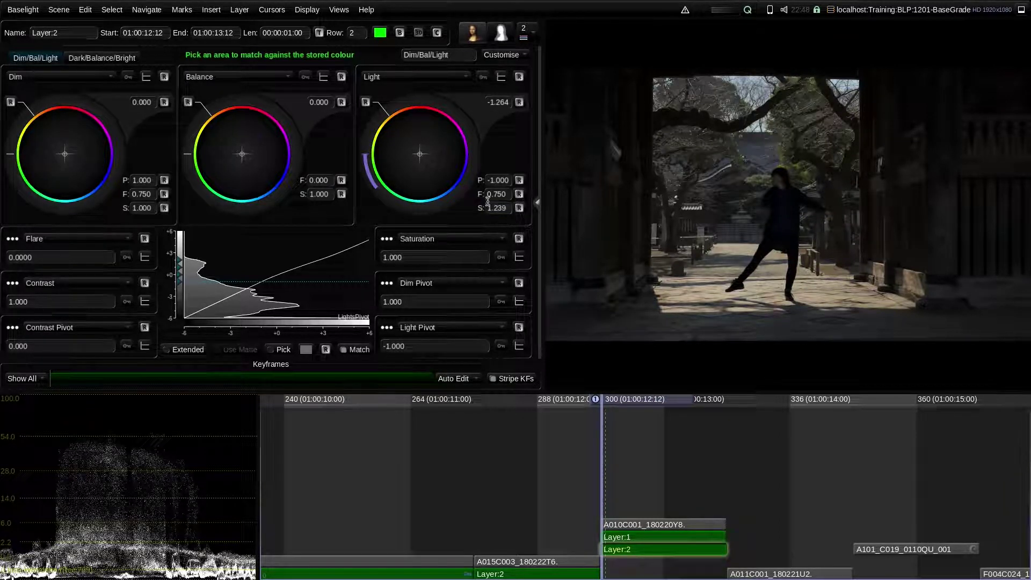
Step: Using the Dark/Balance/Bright controls, push the Bright colour towards orange and toggle the layer's bypass to compare the image
click(131, 56)
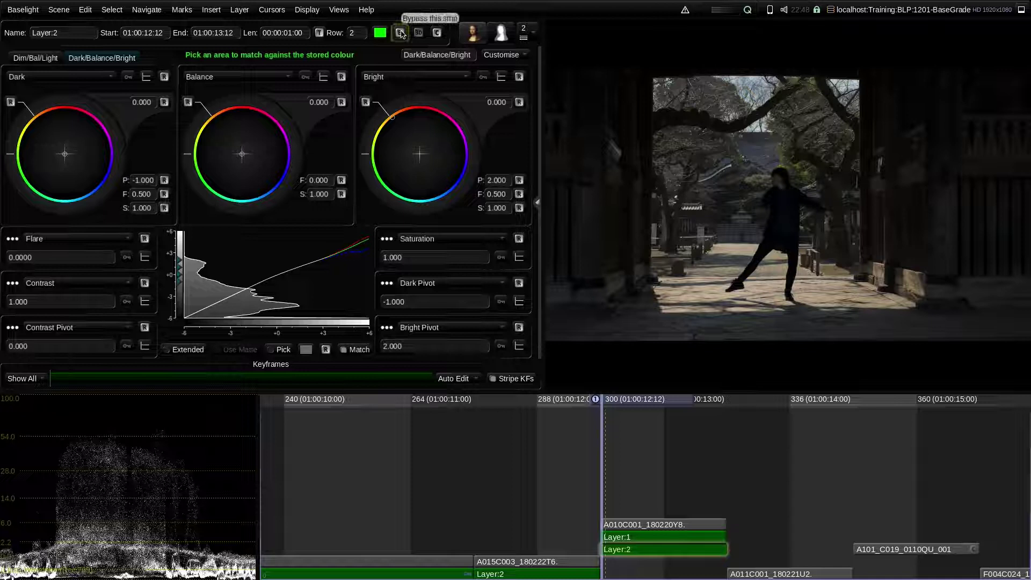
click(401, 33)
click(401, 33)
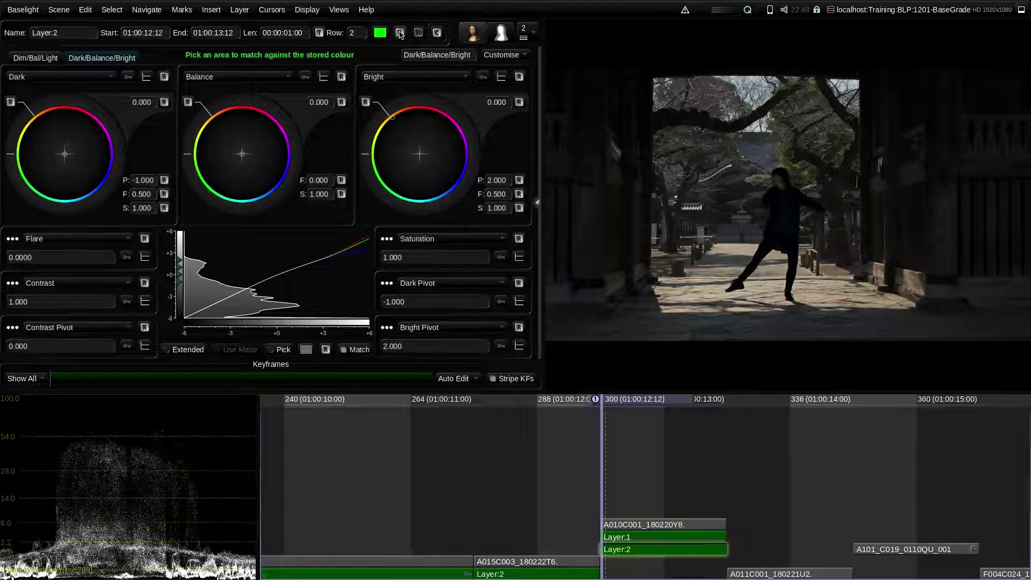
click(401, 33)
click(400, 34)
click(400, 33)
click(400, 33)
Step: Compare the dancer shot with the second layer bypassed and active in an enlarged view, and return to the full frame
scroll(775, 287, up, 5)
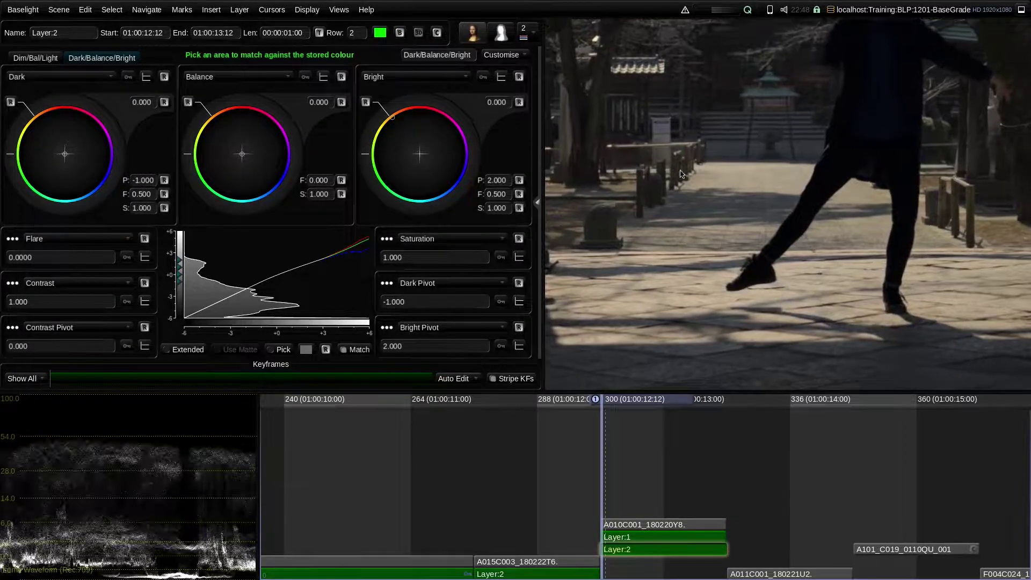
click(400, 33)
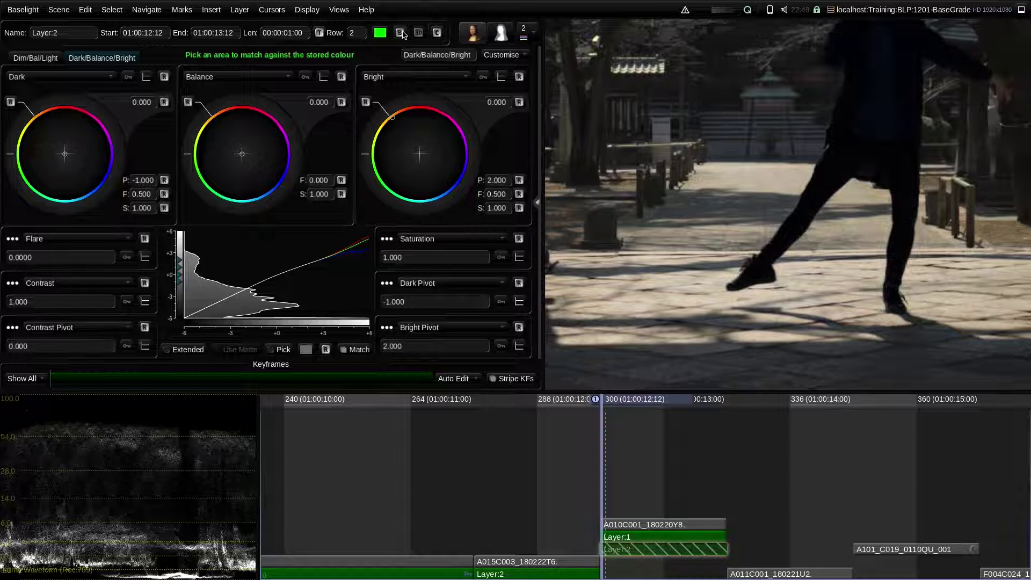
click(401, 34)
click(401, 33)
click(400, 34)
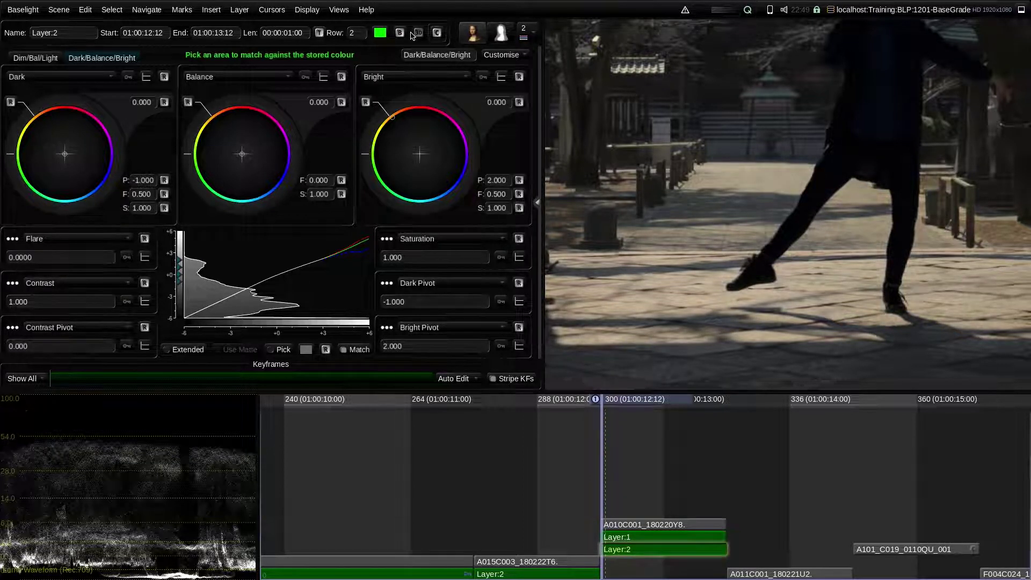
key(Home)
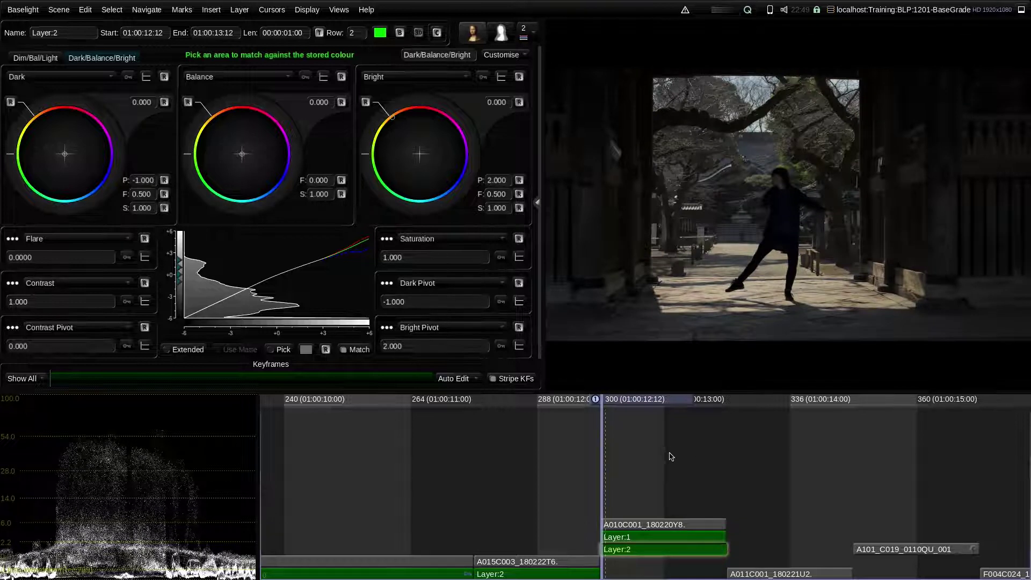
Step: Add a Base Grade layer to the dark interior shot A011C001_180221U2 and raise its Flare to 0.0015
key(Page_Down)
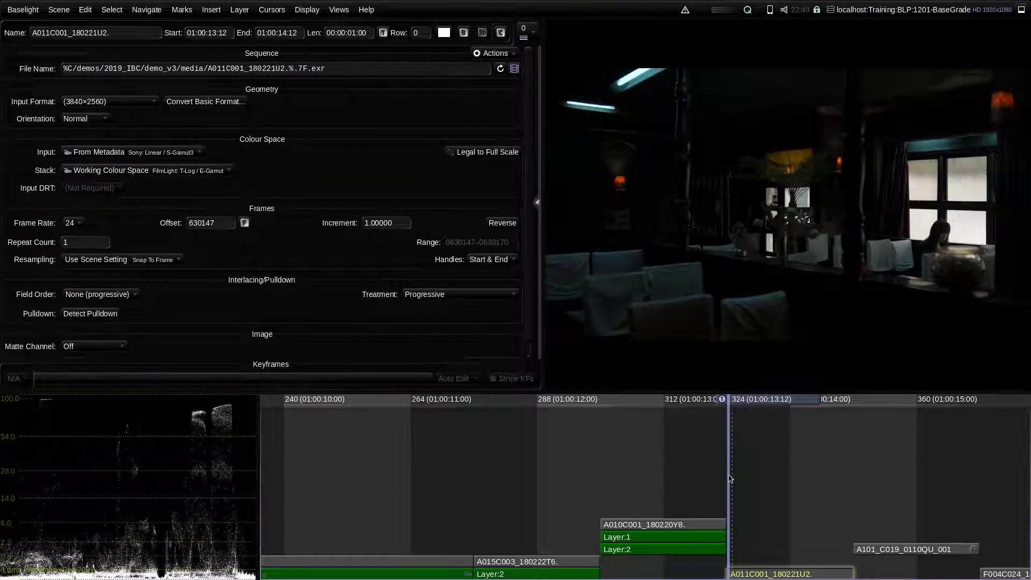
key(p)
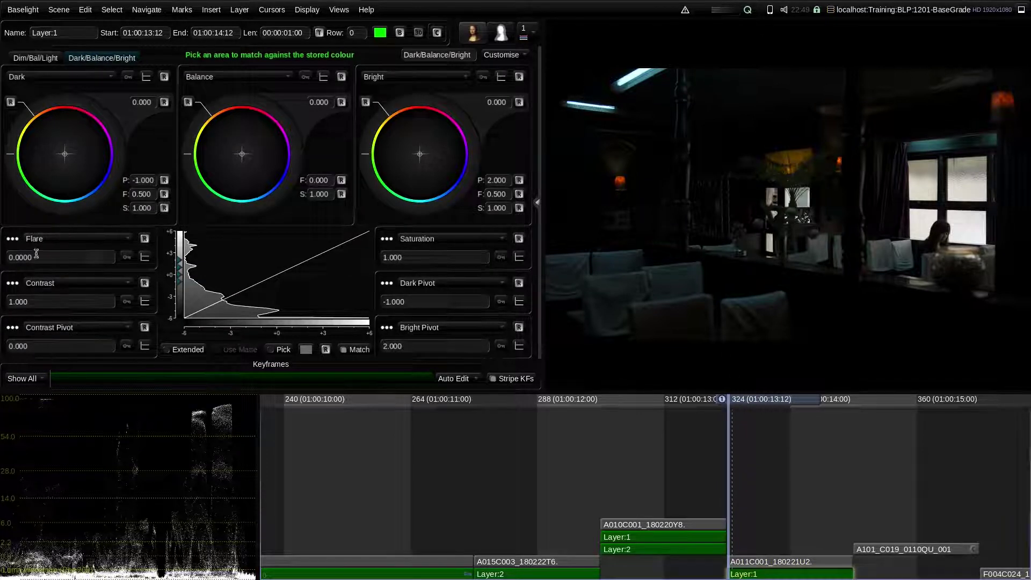
drag(21, 255, 54, 257)
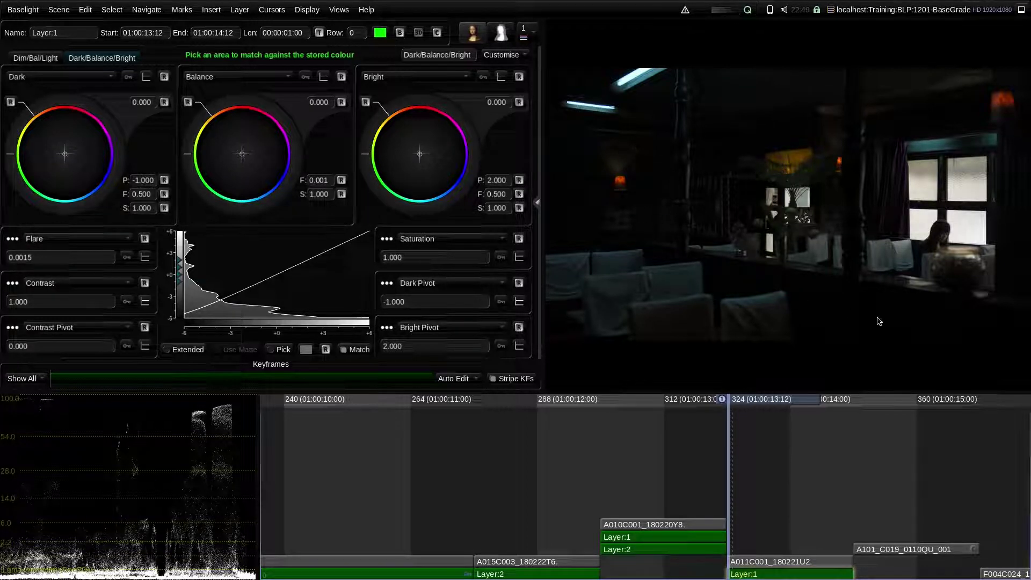
Step: Using the Dim/Bal/Light controls, raise the interior shot's Dim exposure to 1.001 and compare it with the layer bypassed
click(35, 58)
drag(141, 102, 159, 150)
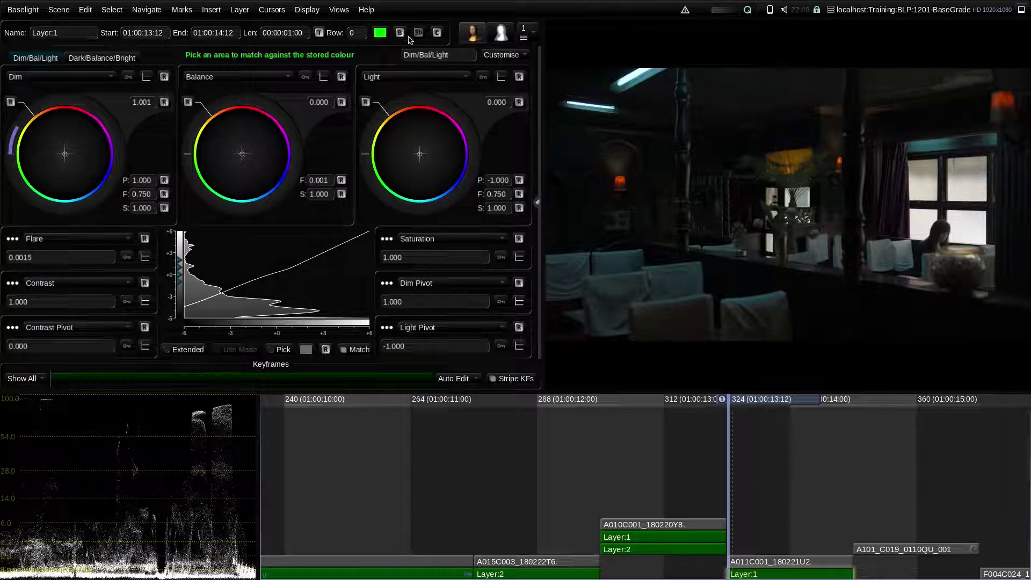
click(401, 33)
click(400, 34)
click(400, 33)
click(400, 34)
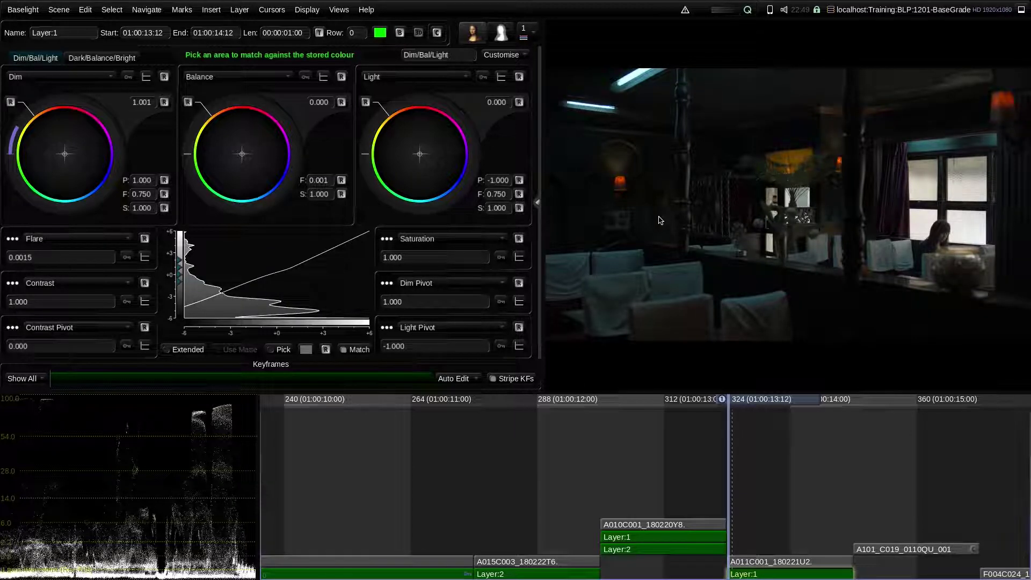
Step: Reduce the interior shot's Flare to 0.0010, set the Balance exposure to 0.598, and compare with the layer bypassed
double_click(25, 257)
text(0.0011)
key(Return)
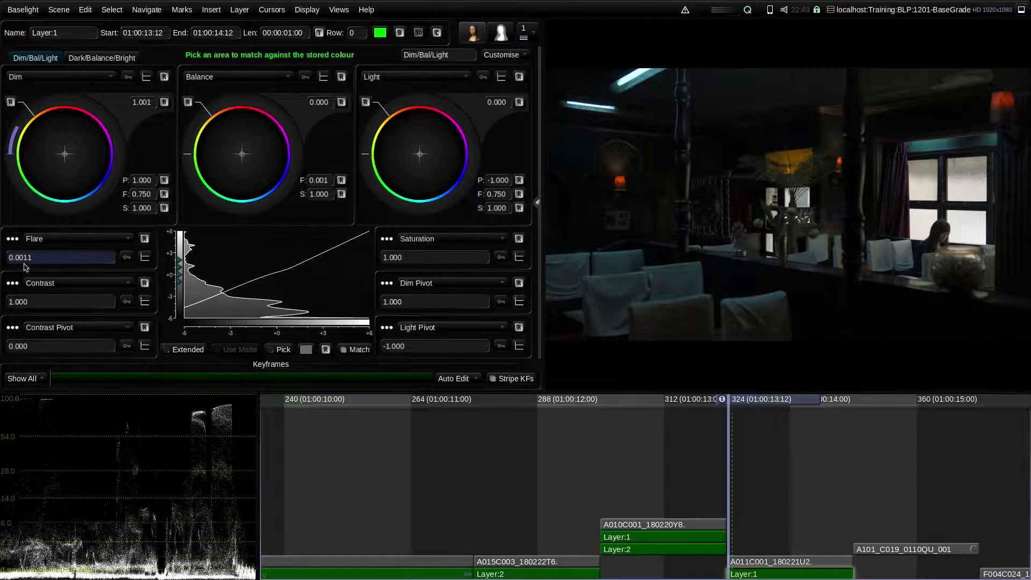
drag(328, 102, 366, 153)
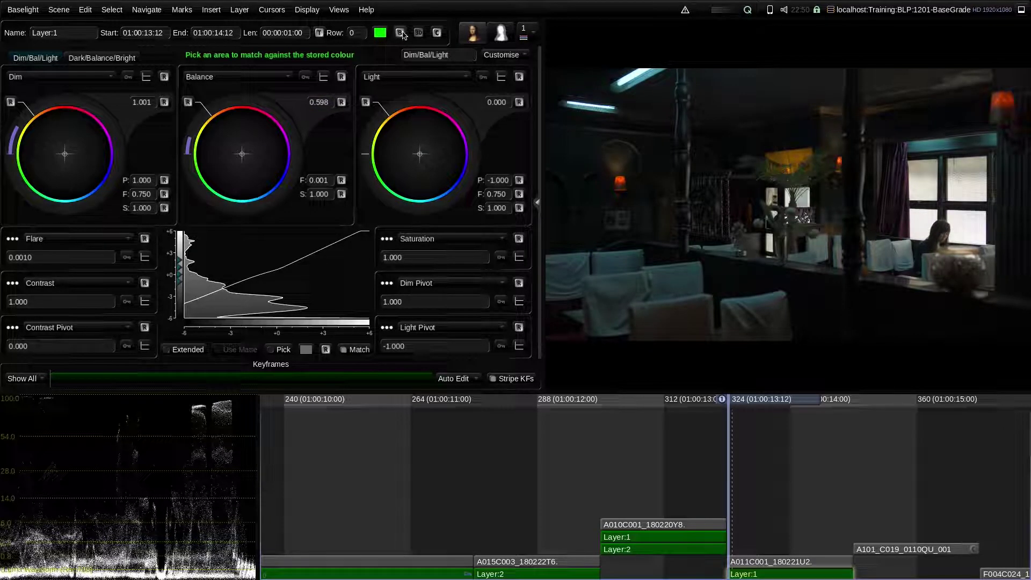
click(400, 32)
click(401, 33)
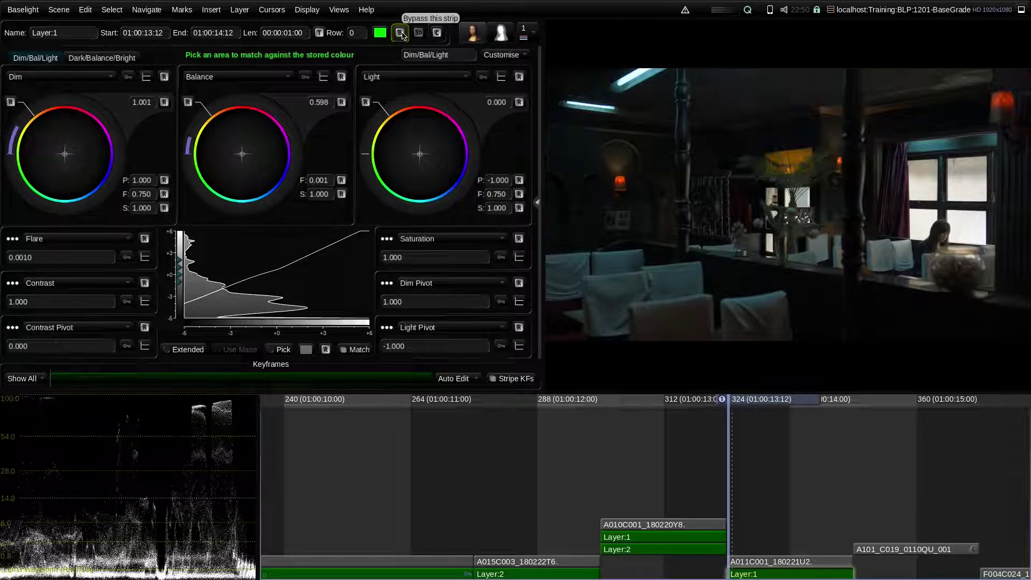
click(401, 33)
click(401, 33)
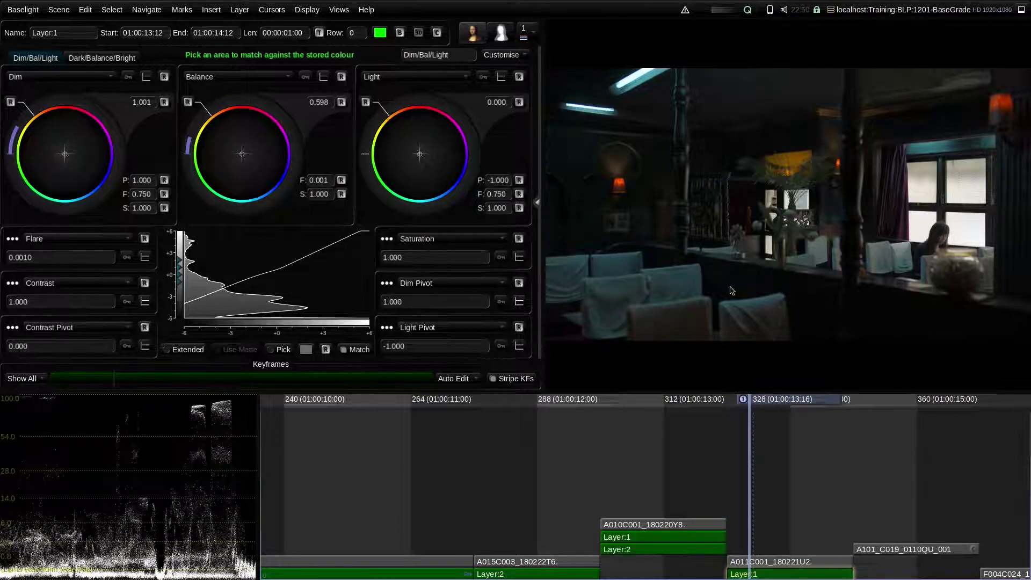
Step: Add a Base Grade layer to the snow sunset shot A101_C019_0110QU_001 and lower its Balance exposure to -1.276
key(Down)
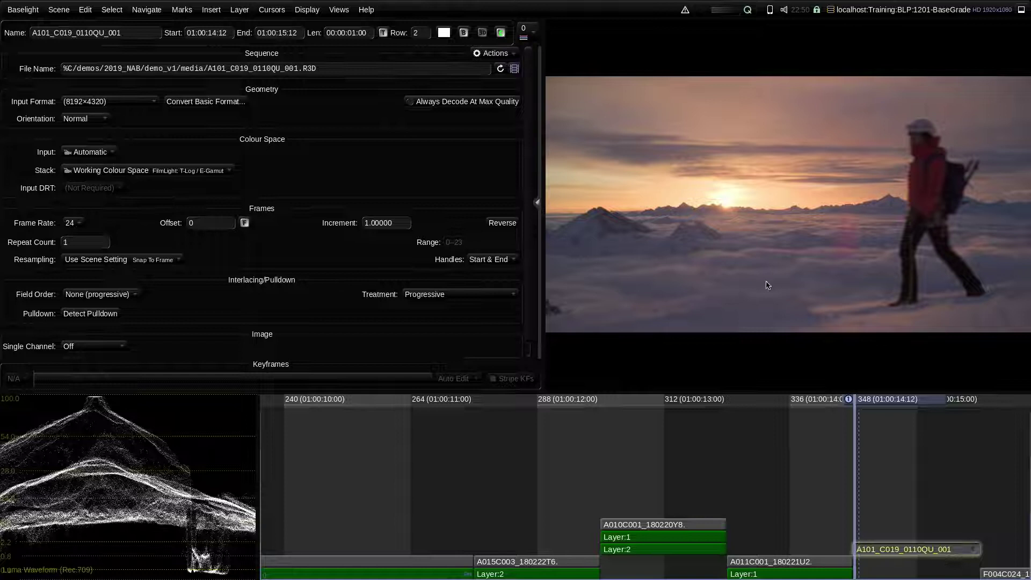
key(p)
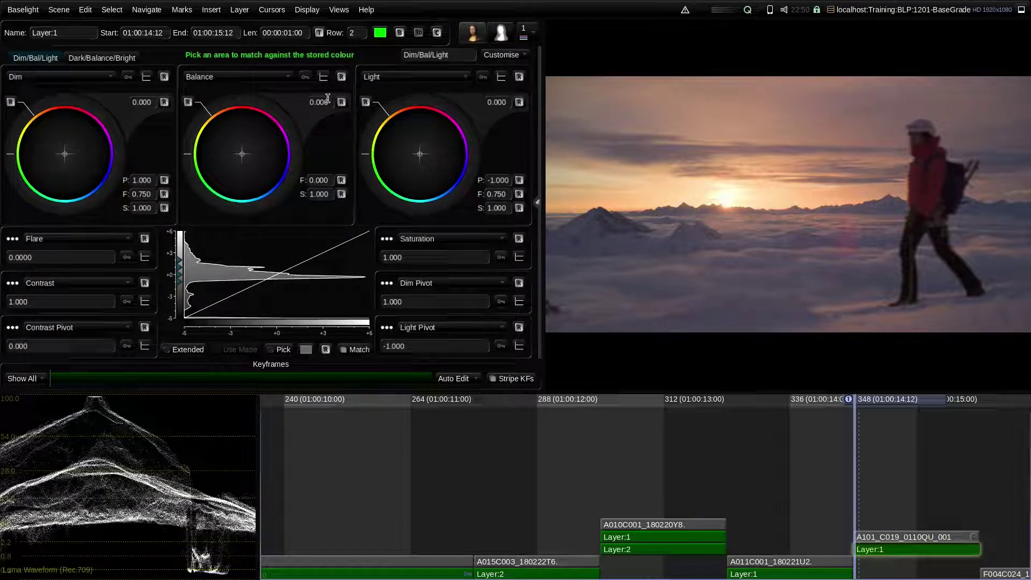
drag(328, 100, 397, 88)
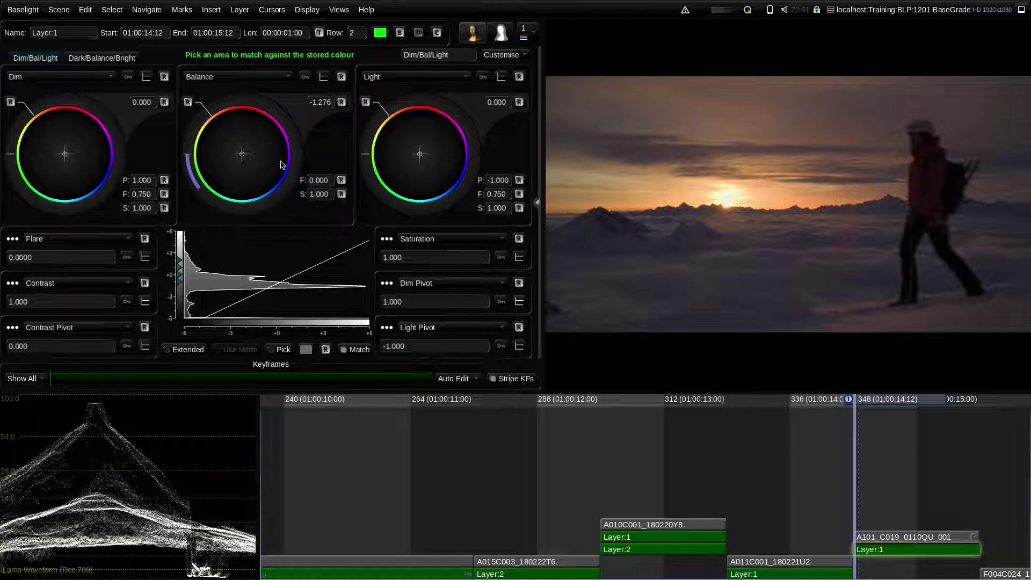
Step: Add a second Base Grade layer to the sunset shot, reduce Bright saturation to 0.446, and push the Bright colour towards orange
key(ctrl+l)
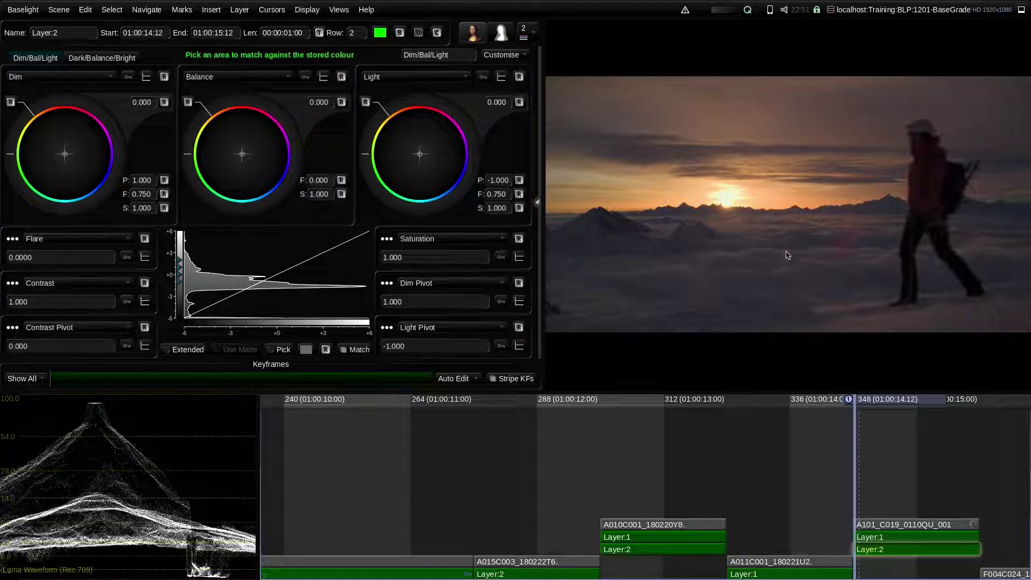
click(123, 60)
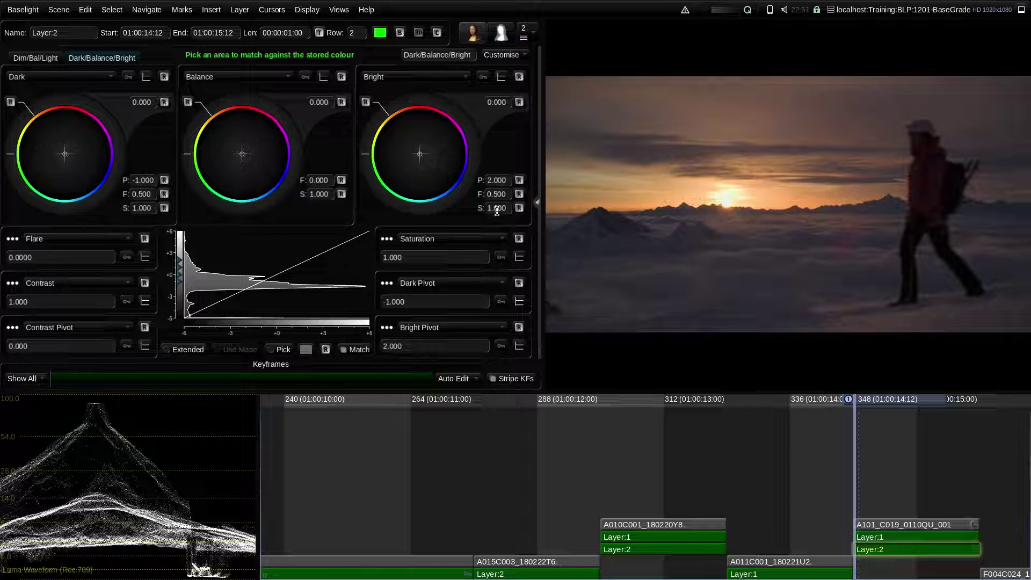
drag(496, 207, 537, 110)
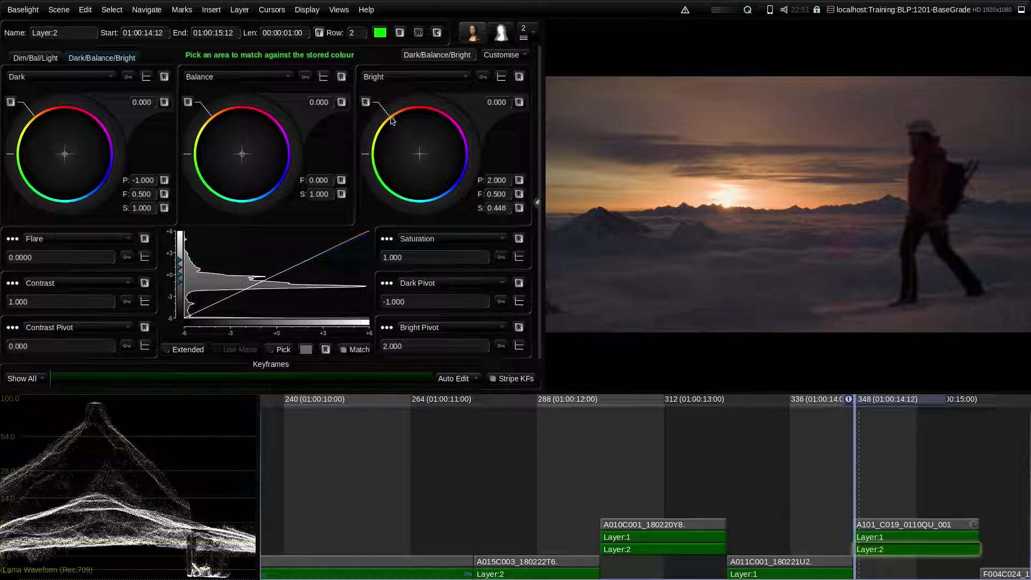
Step: Try Bright saturations of 0.000, 0.142 and 0.208 on the sunset shot, settle on 0.477, and set the Bright exposure to 0.205
mouse_move(502, 209)
mouse_down()
mouse_move(471, 261)
mouse_move(460, 211)
mouse_move(490, 216)
mouse_up()
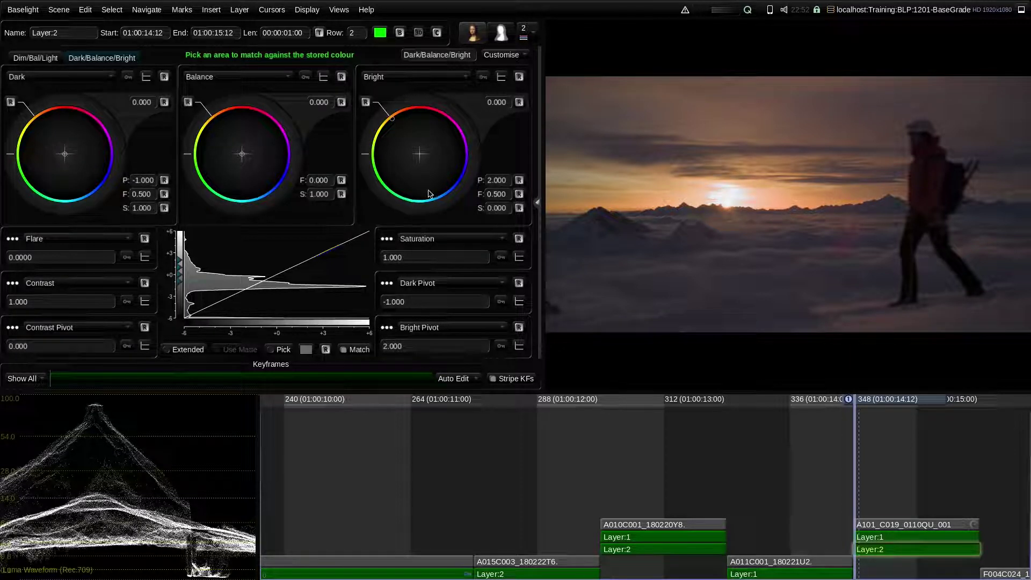
drag(498, 210, 483, 264)
drag(553, 247, 509, 212)
mouse_move(498, 211)
mouse_down()
mouse_move(539, 227)
mouse_move(530, 254)
mouse_move(521, 225)
mouse_move(497, 206)
mouse_up()
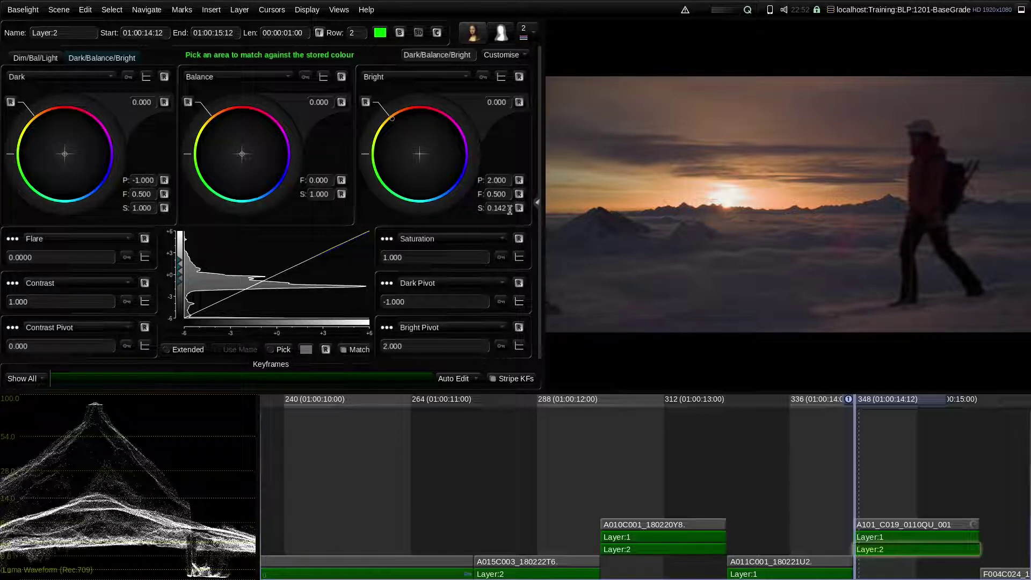
drag(499, 208, 519, 201)
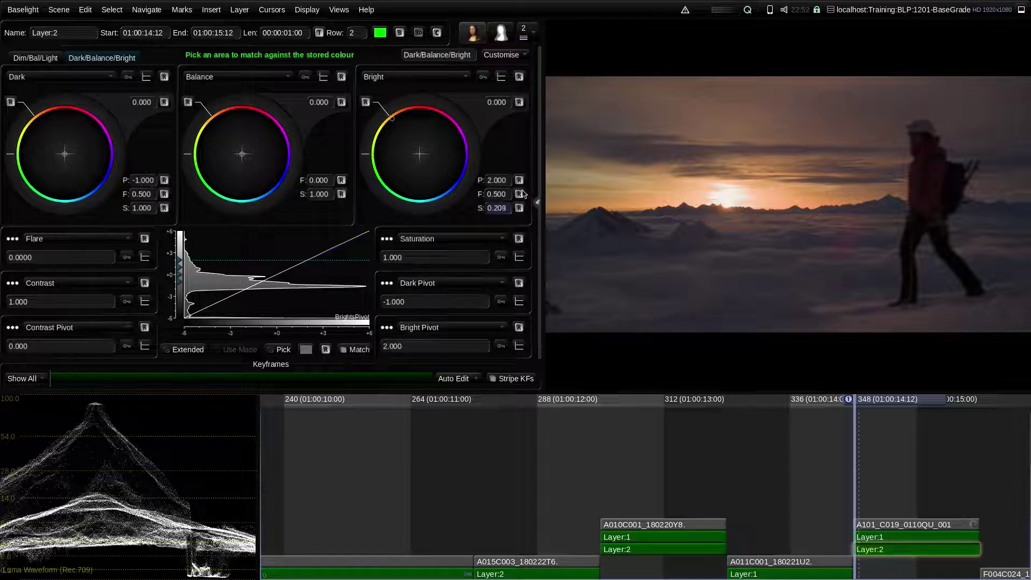
drag(496, 281, 550, 168)
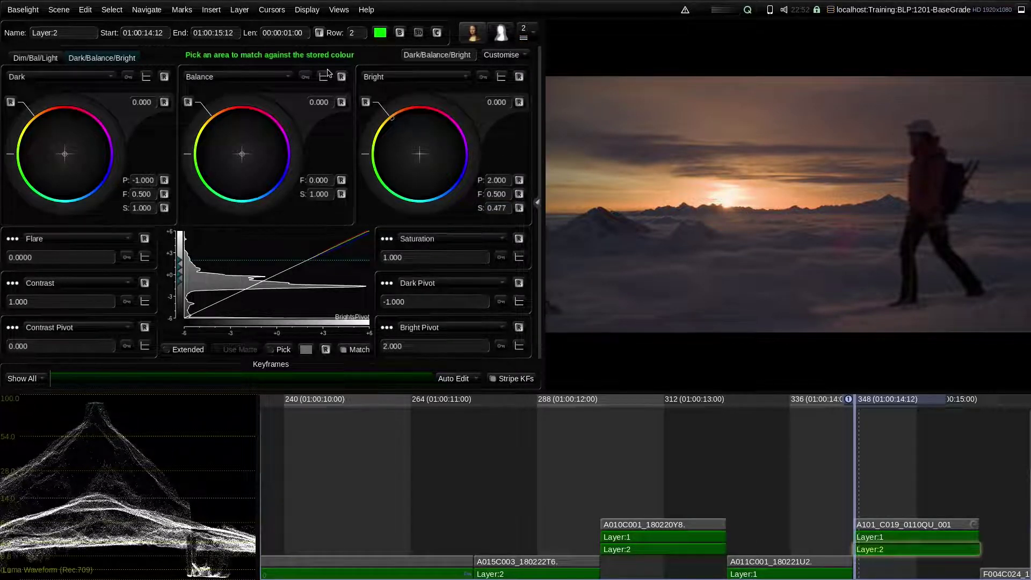
drag(493, 103, 517, 93)
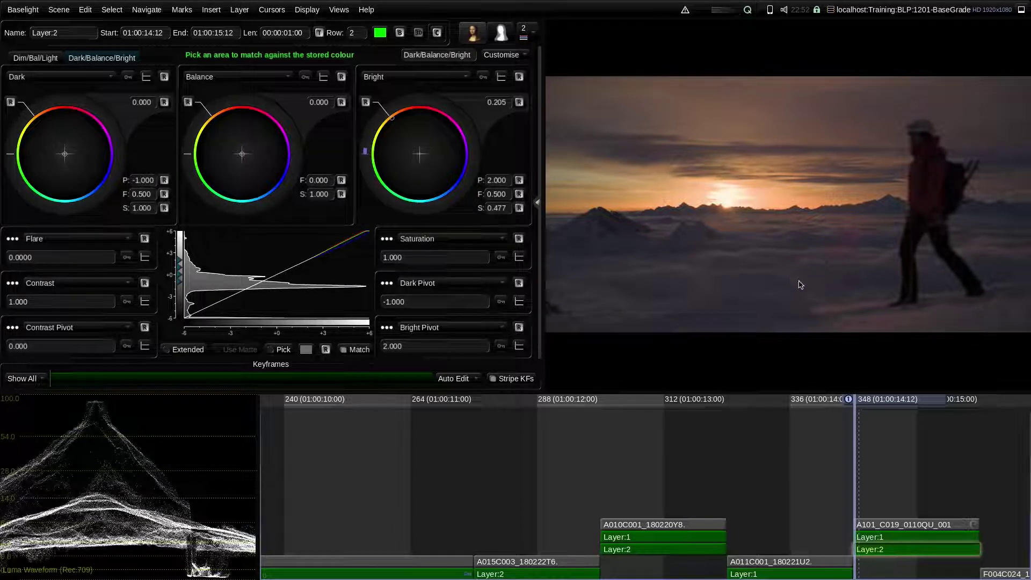
Step: Using the Dim/Bal/Light controls, push the sunset shot's Dim colour strongly towards blue
click(35, 58)
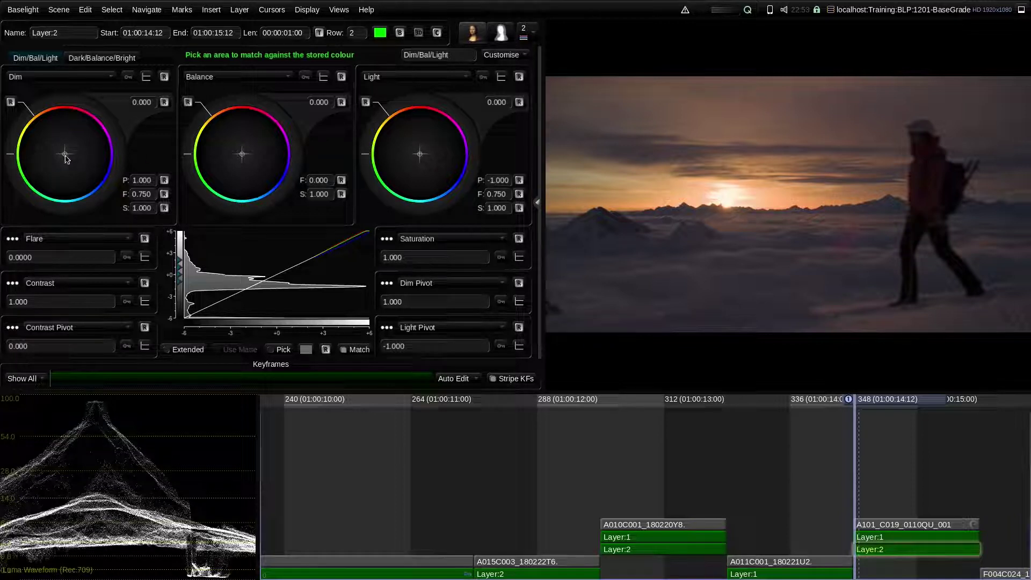
drag(65, 155, 86, 206)
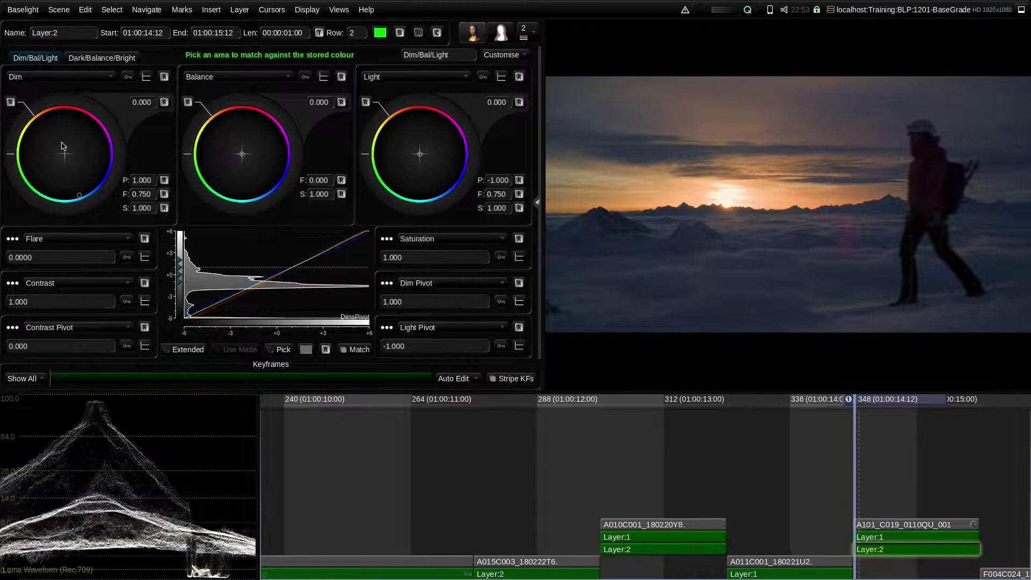
drag(96, 246, 135, 254)
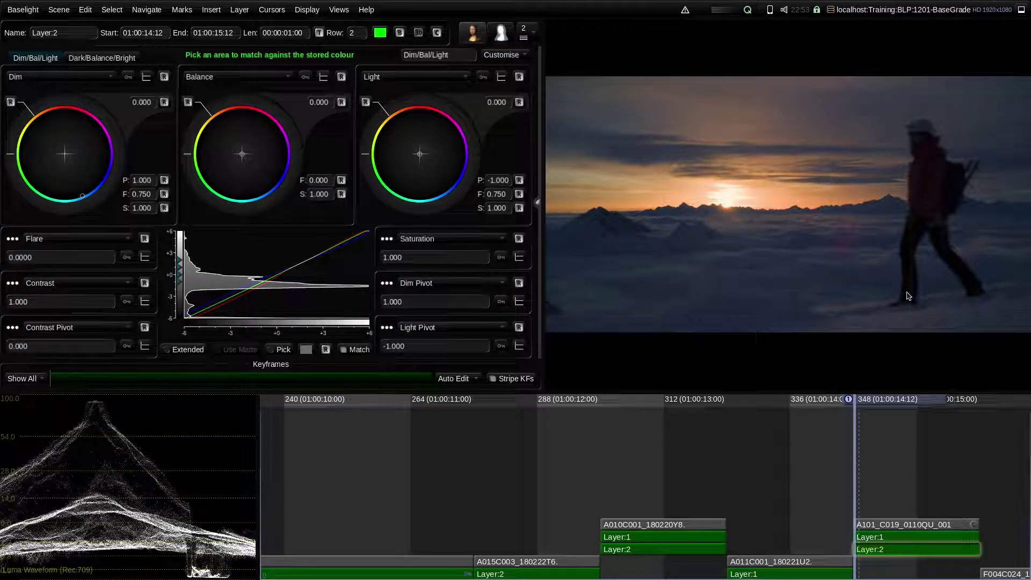
Step: Set the sunset shot's Dark exposure to 0.484 and Dark saturation to 1.139, and bypass the second layer to compare
click(90, 58)
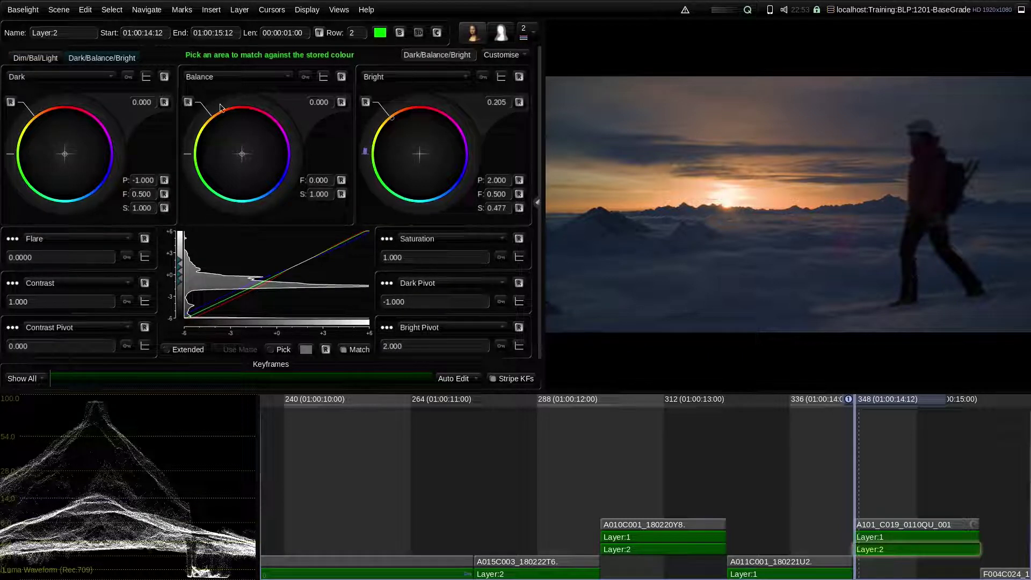
drag(142, 103, 150, 163)
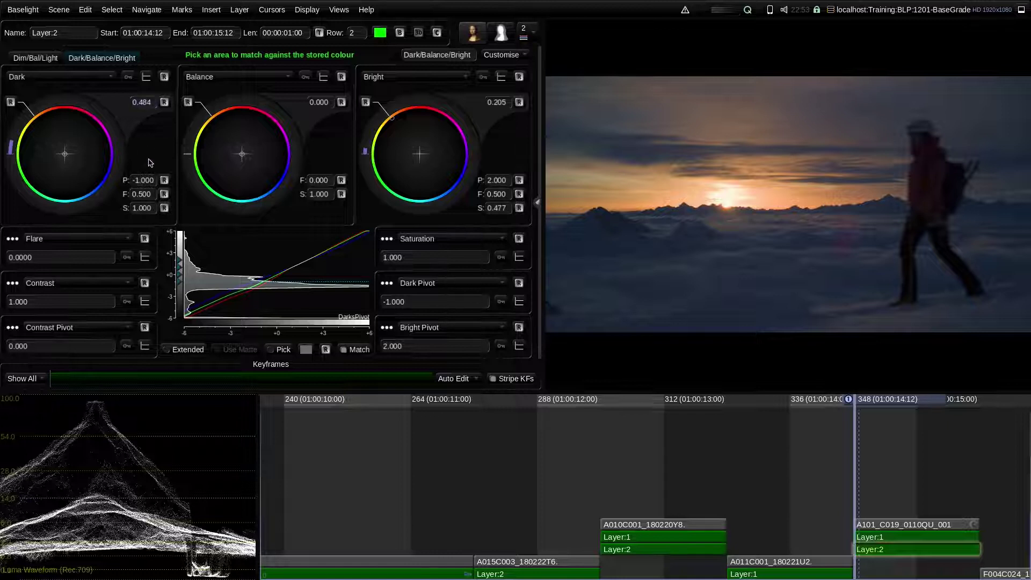
drag(145, 207, 143, 232)
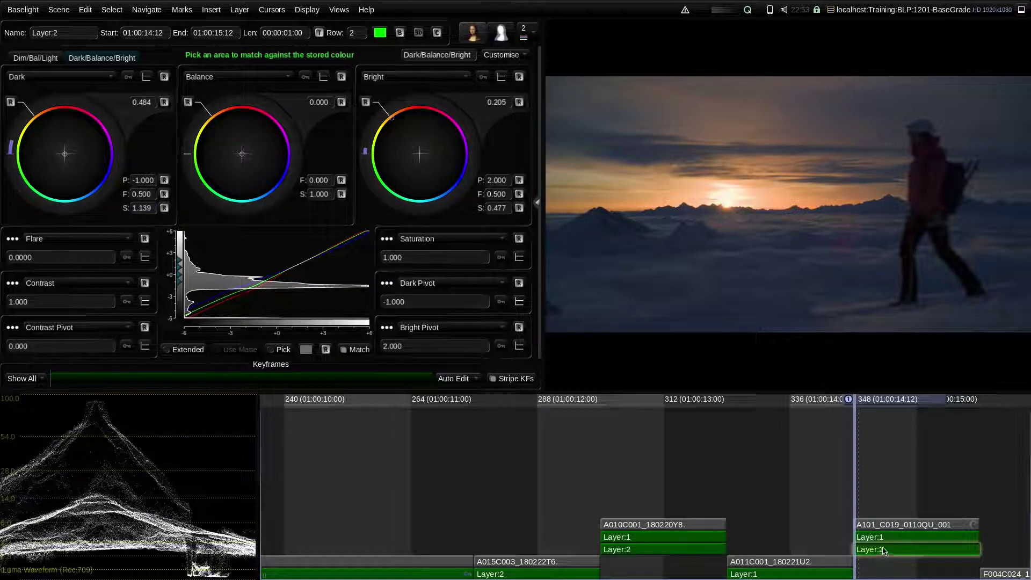
click(401, 33)
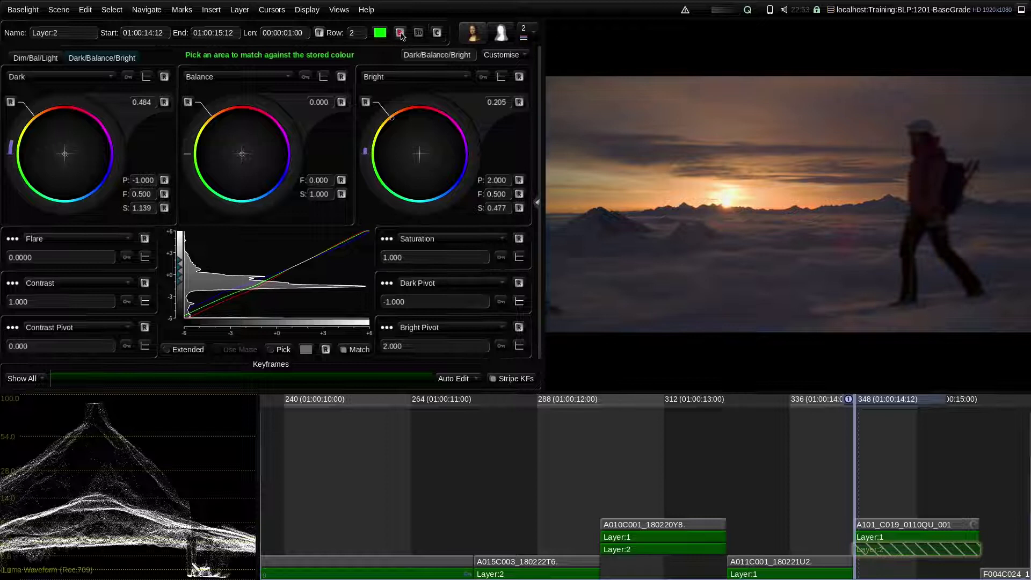
Step: Compare the sunset shot with its second layer bypassed and enabled, and against the ungraded image
click(401, 33)
click(401, 31)
click(401, 33)
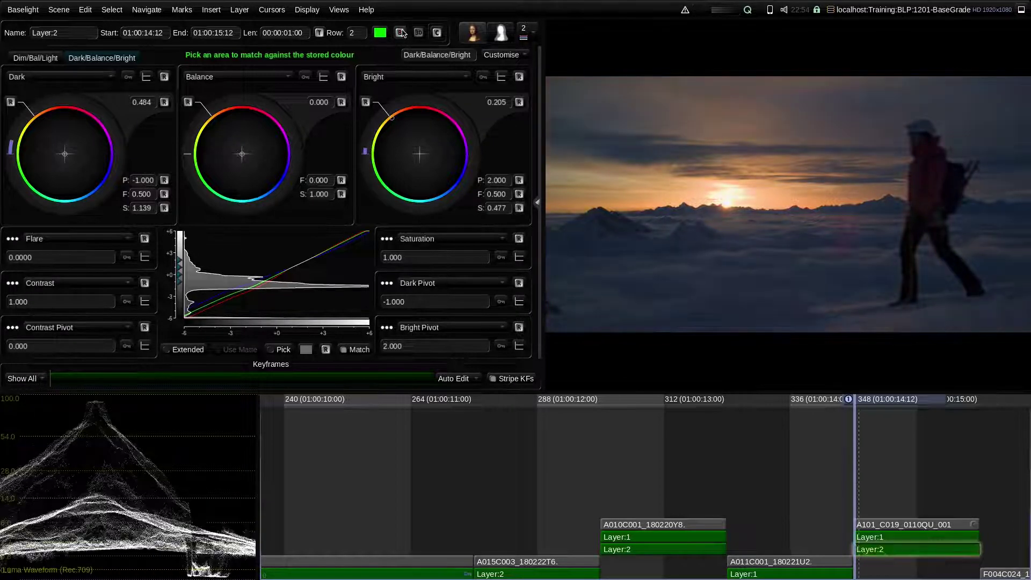
click(401, 34)
click(404, 33)
click(401, 34)
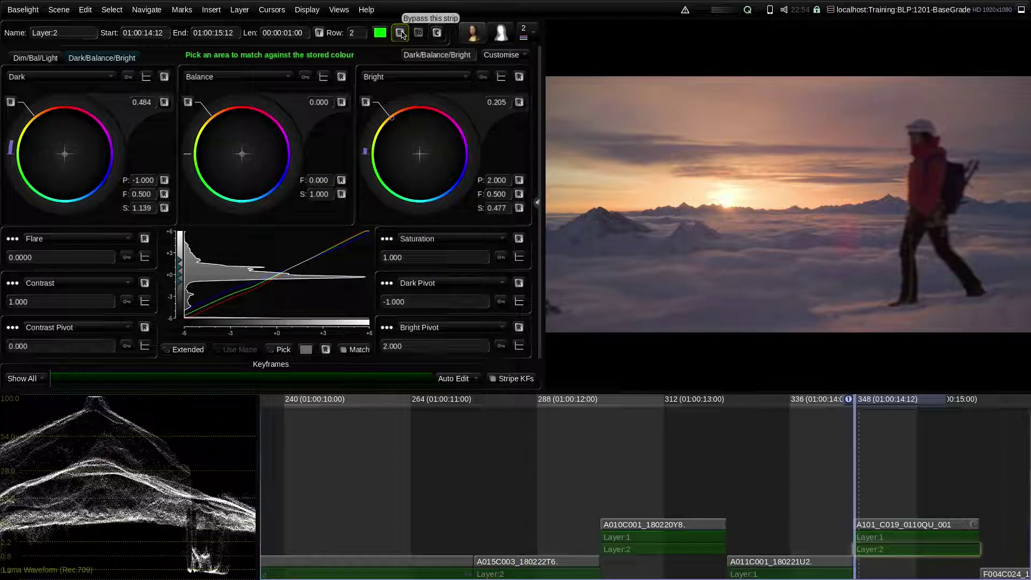
click(401, 33)
click(402, 33)
click(402, 33)
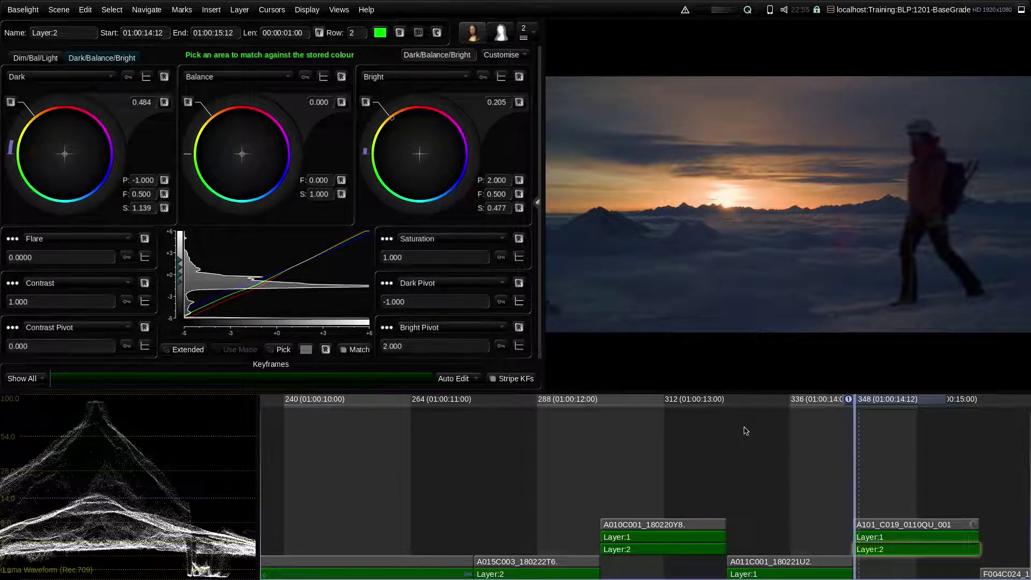
Step: Go to the cow pasture shot, add a Base Grade layer, and set its Balance exposure to -0.501
key(Down)
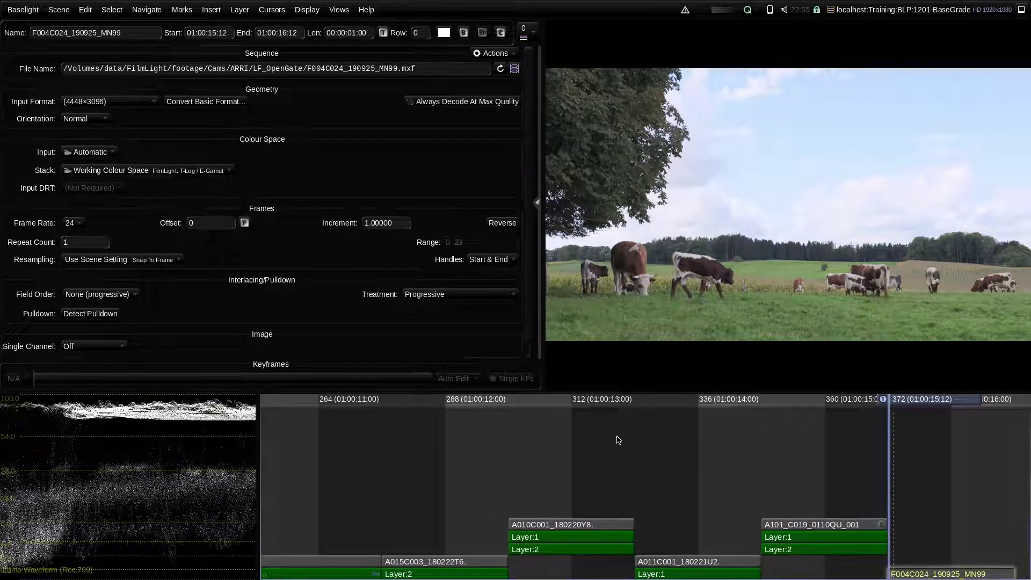
key(p)
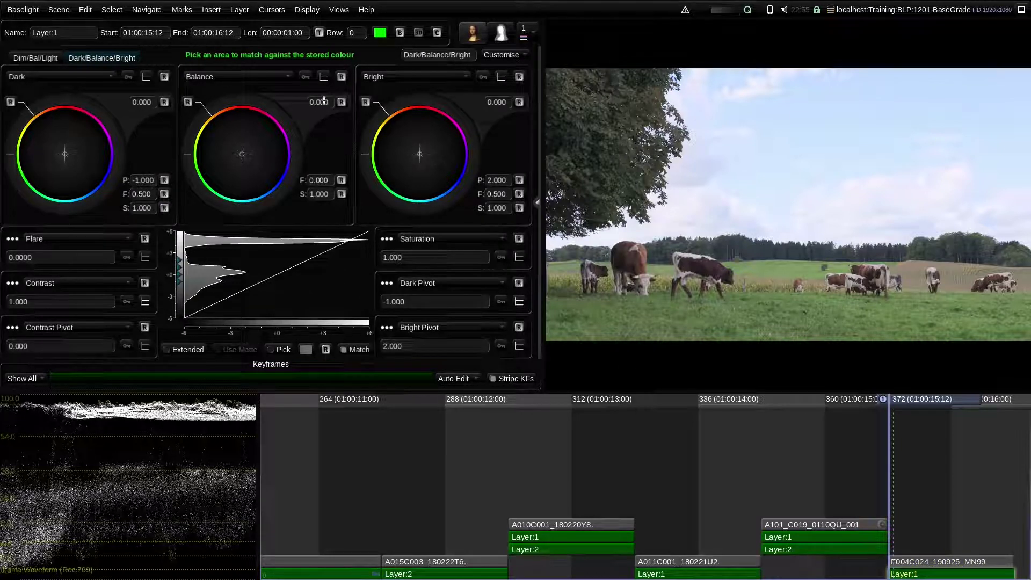
drag(326, 97, 389, 105)
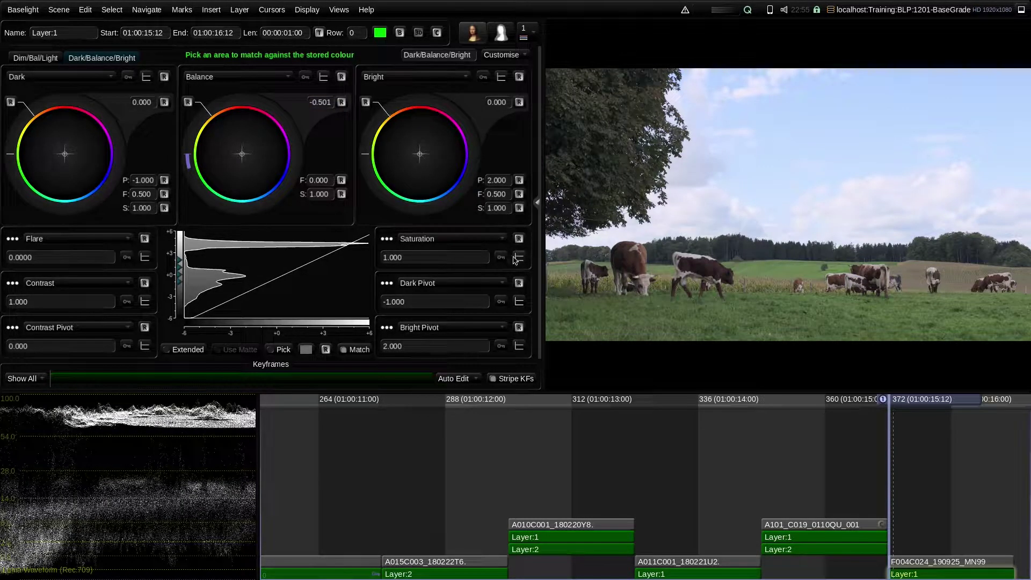
Step: Add a second Base Grade layer to the pasture shot, and set its Light exposure to -1.576 and Light saturation to 1.194
key(p)
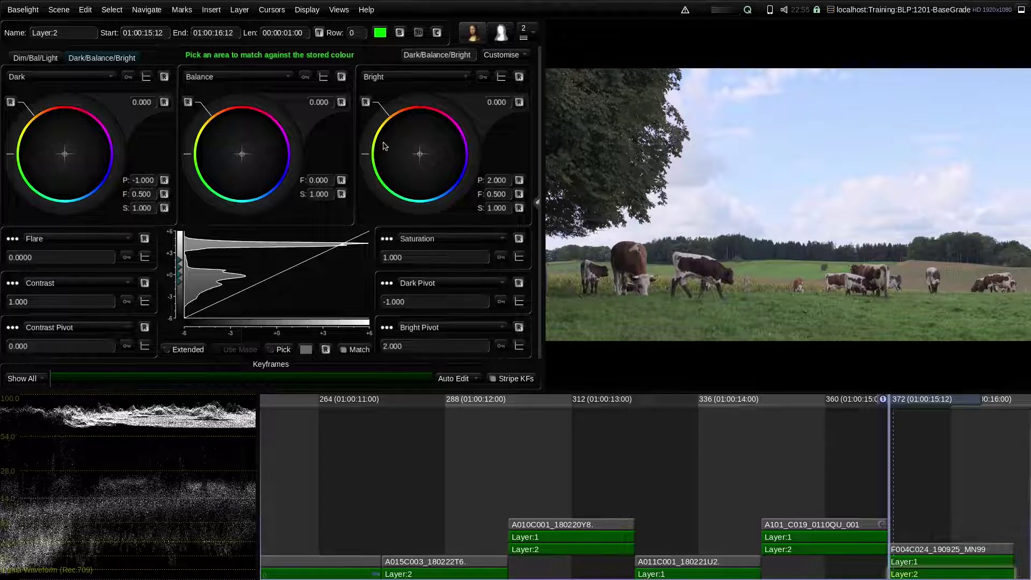
click(48, 58)
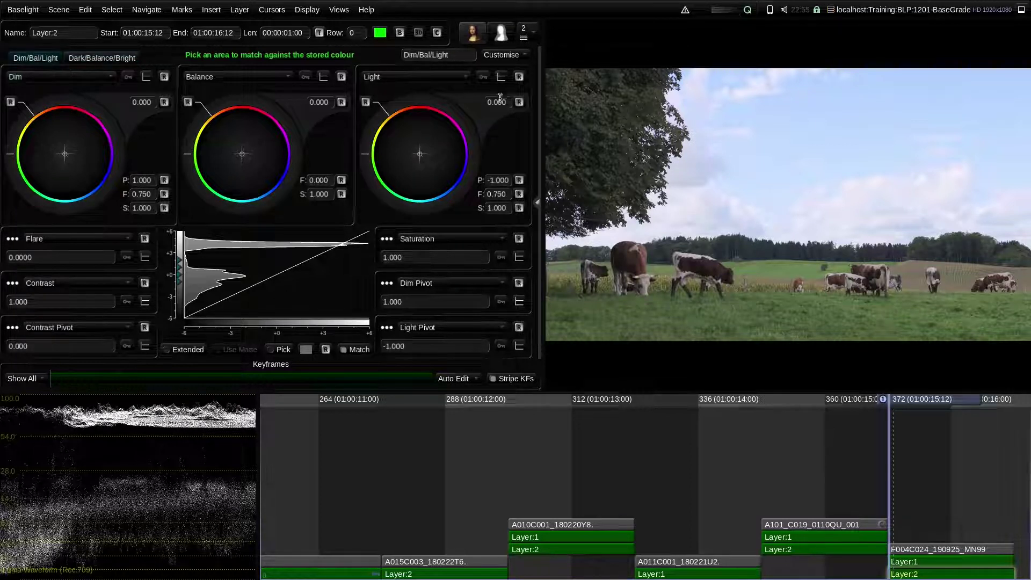
drag(505, 101, 510, 146)
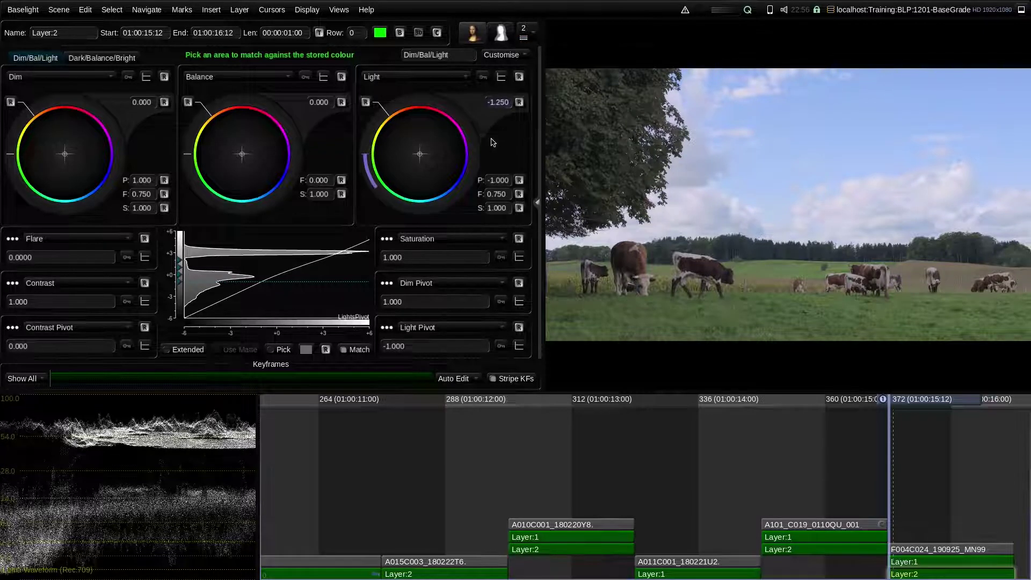
drag(497, 209, 536, 253)
drag(506, 103, 556, 115)
Step: Bypass and re-enable the pasture shot's second layer repeatedly to compare the effect of the Light adjustment
click(400, 34)
click(400, 34)
click(400, 34)
click(400, 33)
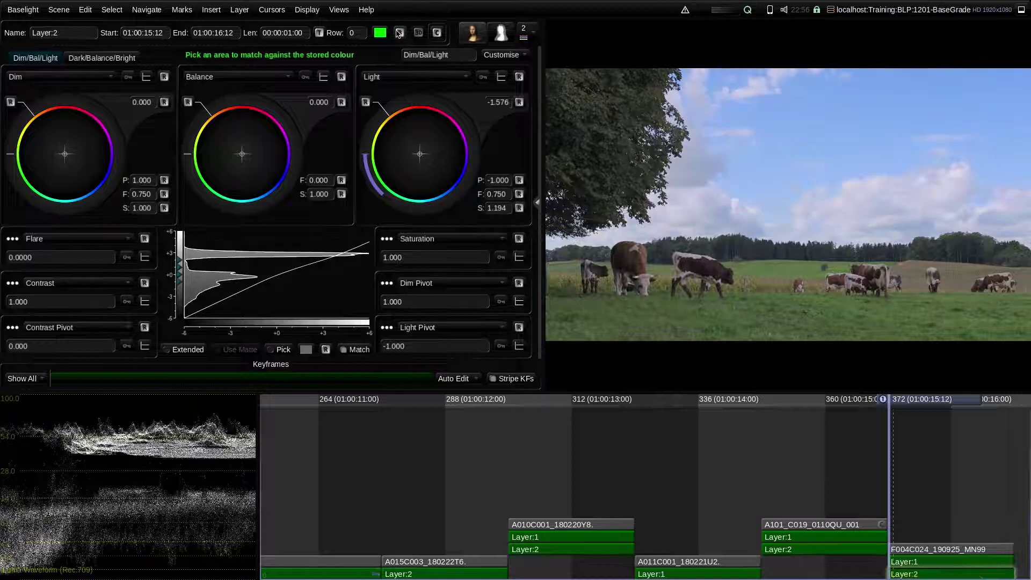
click(399, 34)
click(399, 34)
click(399, 34)
click(399, 33)
click(399, 33)
click(399, 33)
Step: On the second layer, set the Light falloff to 0.323, the Light pivot to 0.938 and the Dim pivot to -2.687
drag(506, 194, 498, 217)
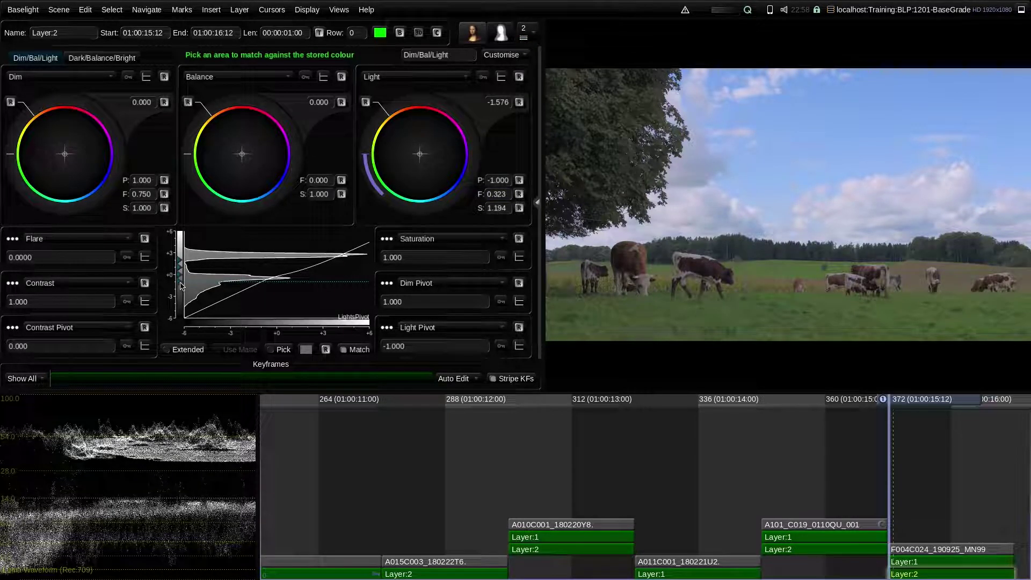
drag(181, 286, 239, 271)
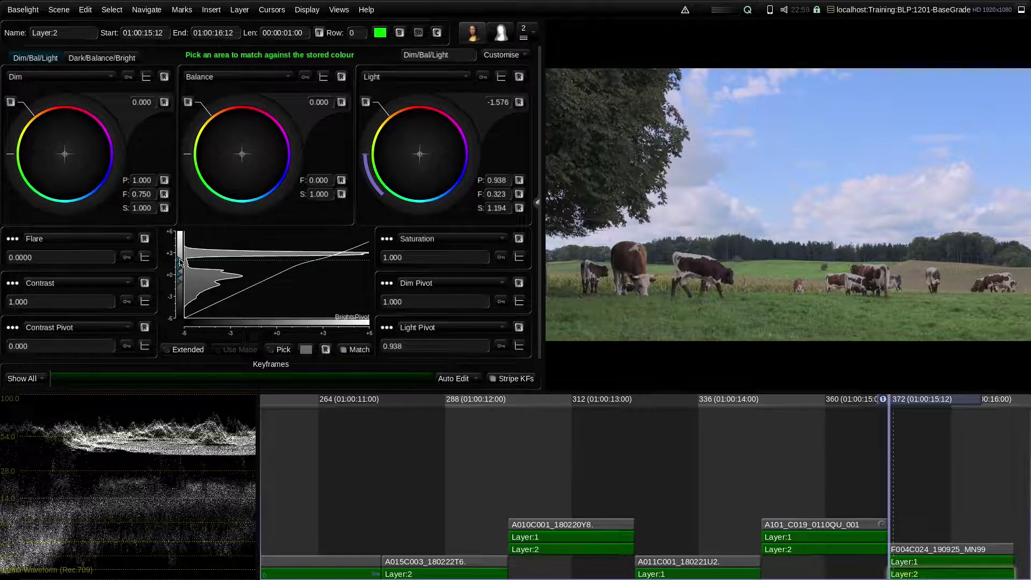
drag(180, 270, 208, 272)
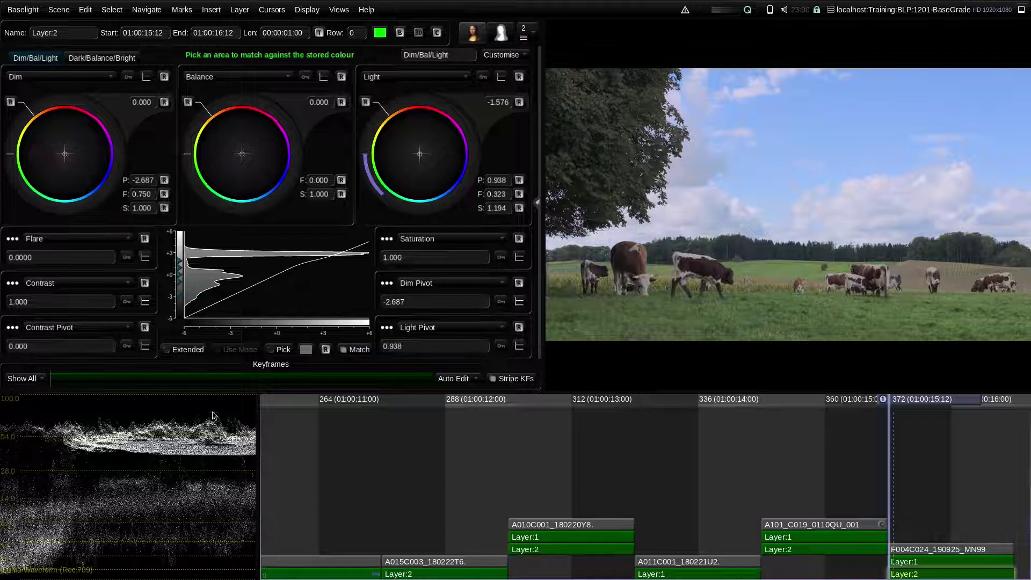
Step: Using the Dark/Balance/Bright controls, set the second layer's Bright exposure to 2.831 and Bright pivot to 2.344
click(130, 59)
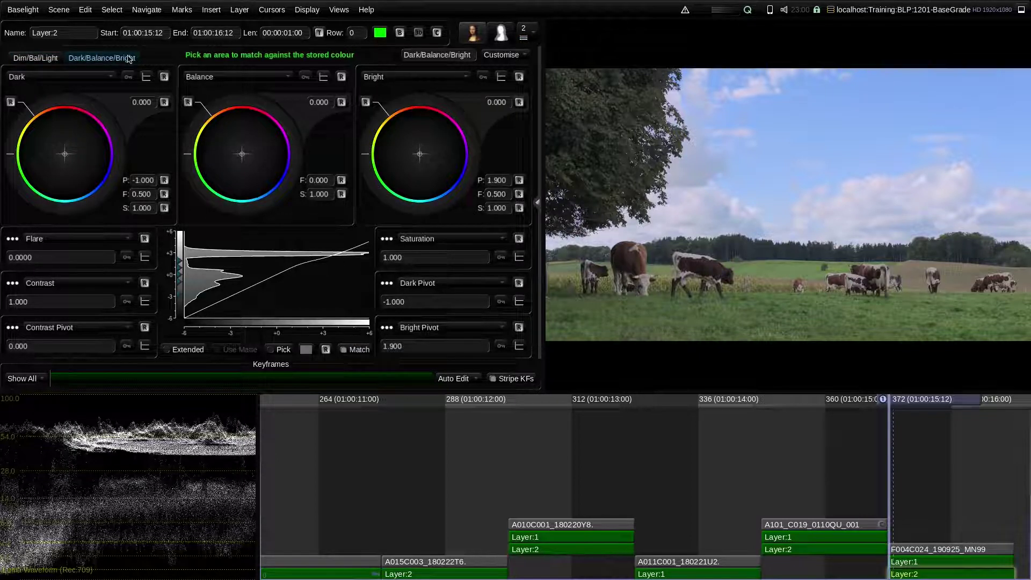
drag(490, 103, 450, 149)
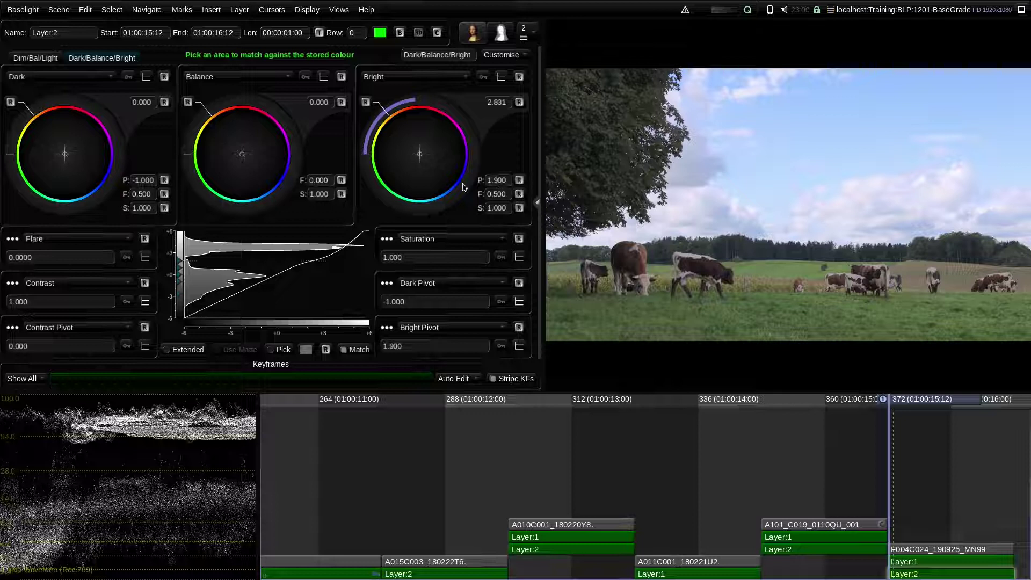
drag(183, 263, 188, 260)
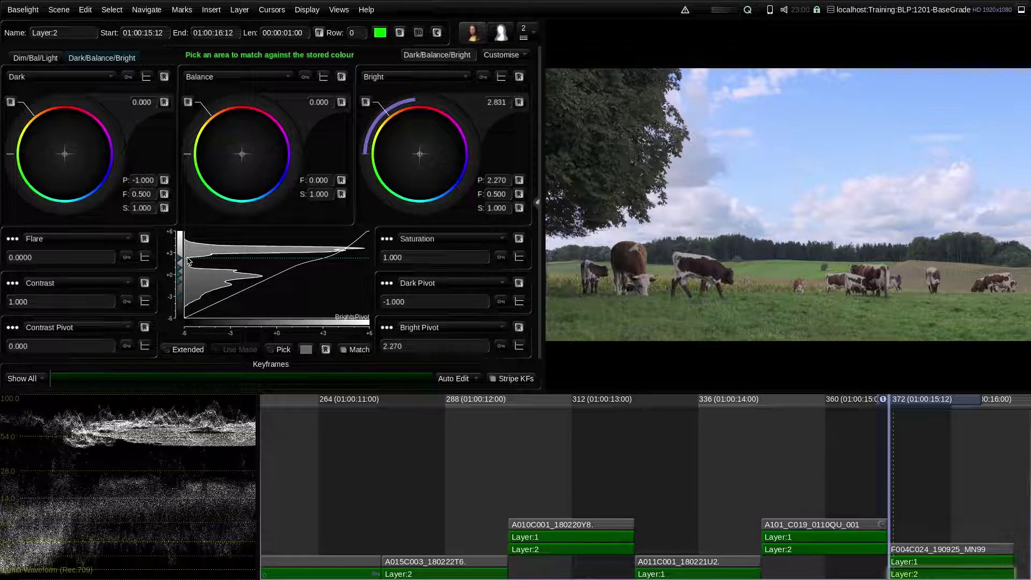
Step: Compare the pasture shot's clouds and sky with the second layer bypassed and enabled
click(400, 33)
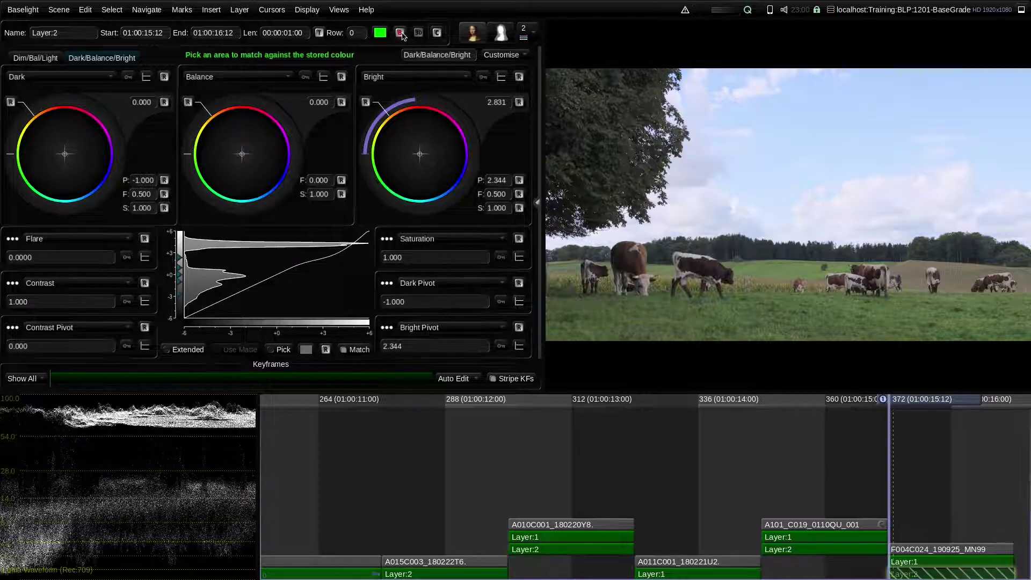
click(400, 33)
click(400, 33)
click(400, 33)
click(400, 34)
click(400, 34)
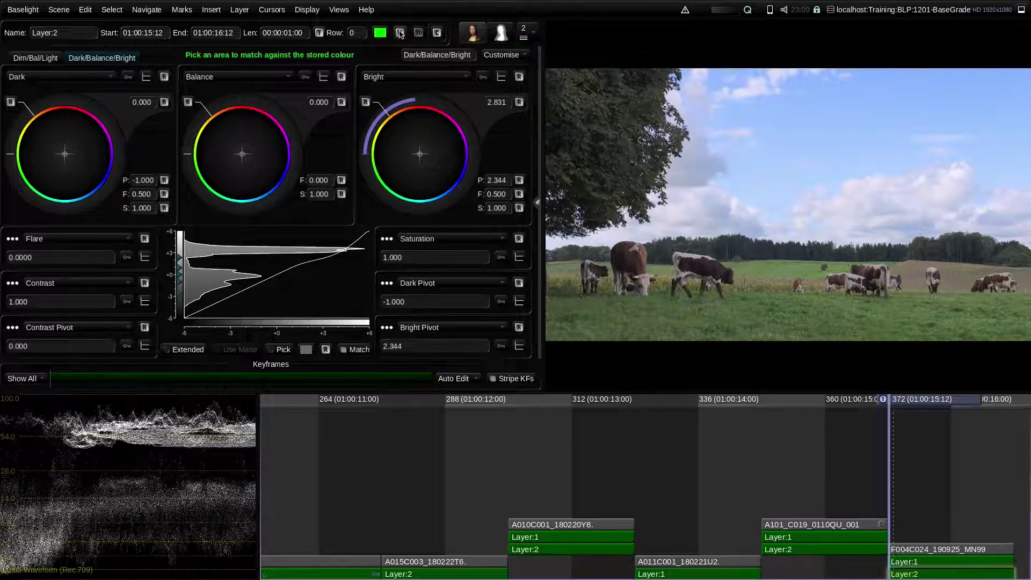
click(400, 33)
click(400, 33)
click(400, 33)
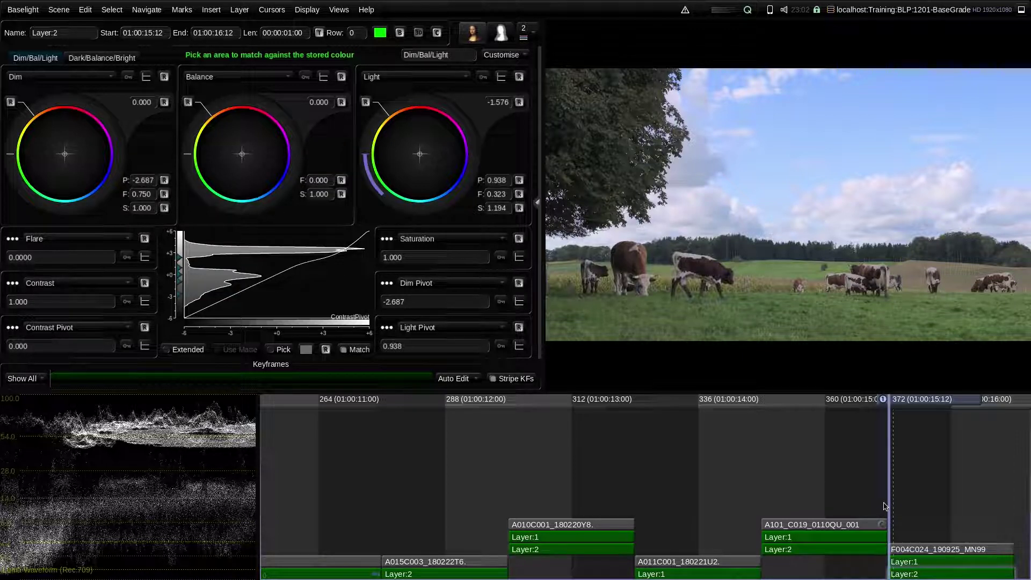
Step: Add a third Base Grade layer to the pasture shot, and set its Dim pivot to 4.000 and Dim falloff to 1.000
key(p)
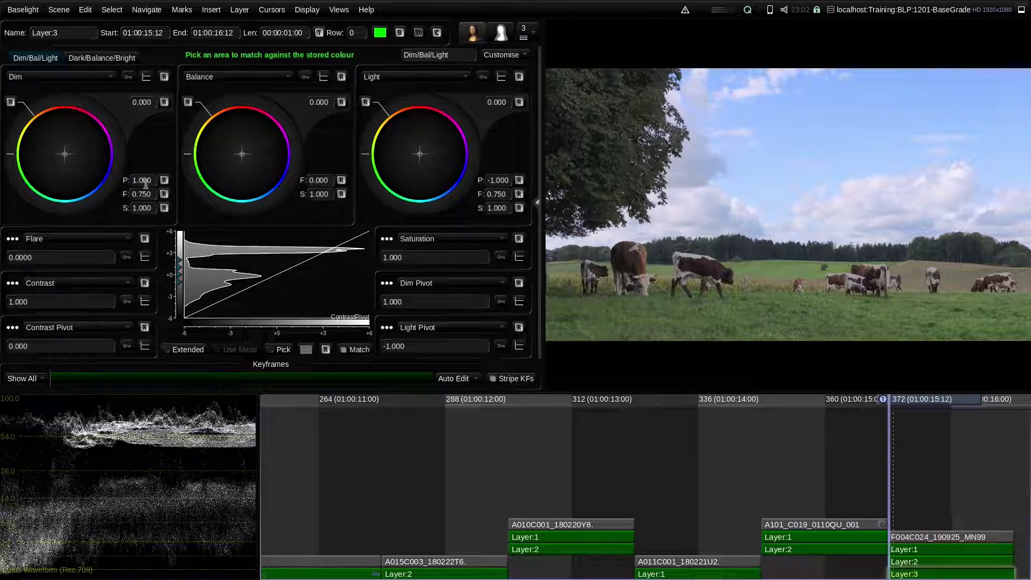
drag(142, 180, 105, 192)
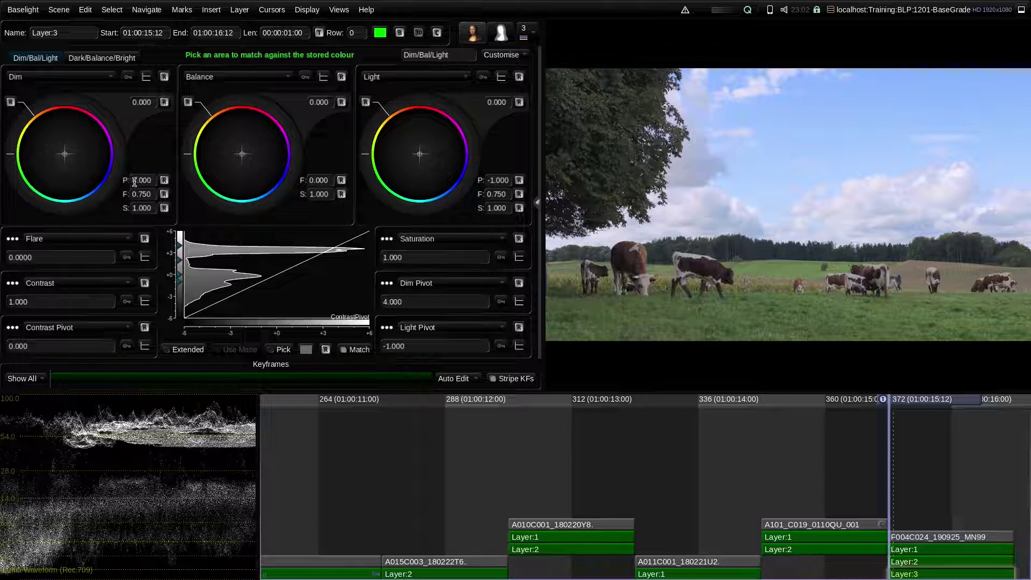
drag(141, 193, 142, 195)
drag(153, 269, 162, 310)
Step: Set the Light pivot to -4.000 and falloff to 1.000, and push the Dim colour towards blue and the Light colour towards yellow-green
drag(490, 156, 562, 147)
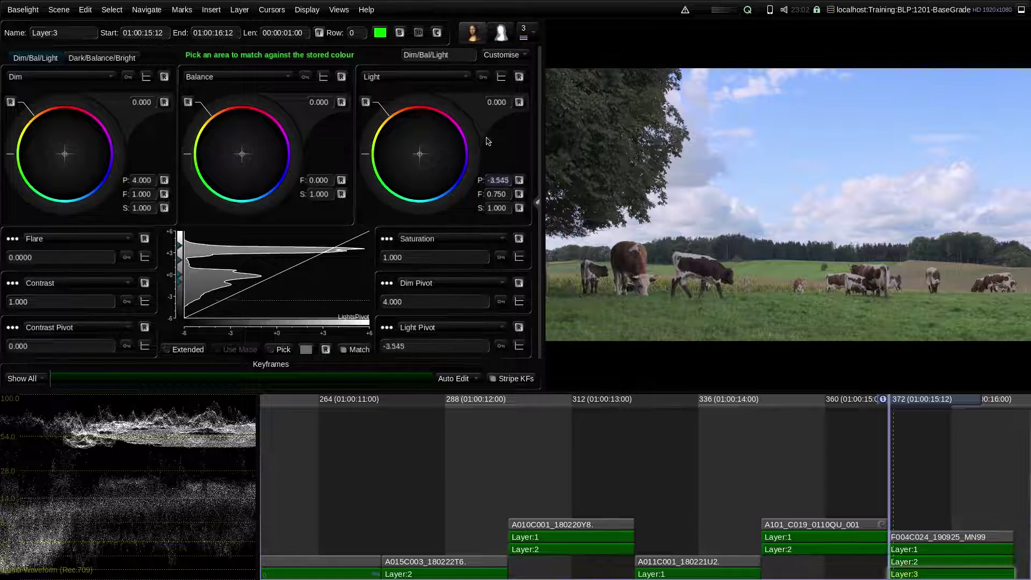
drag(497, 195, 508, 174)
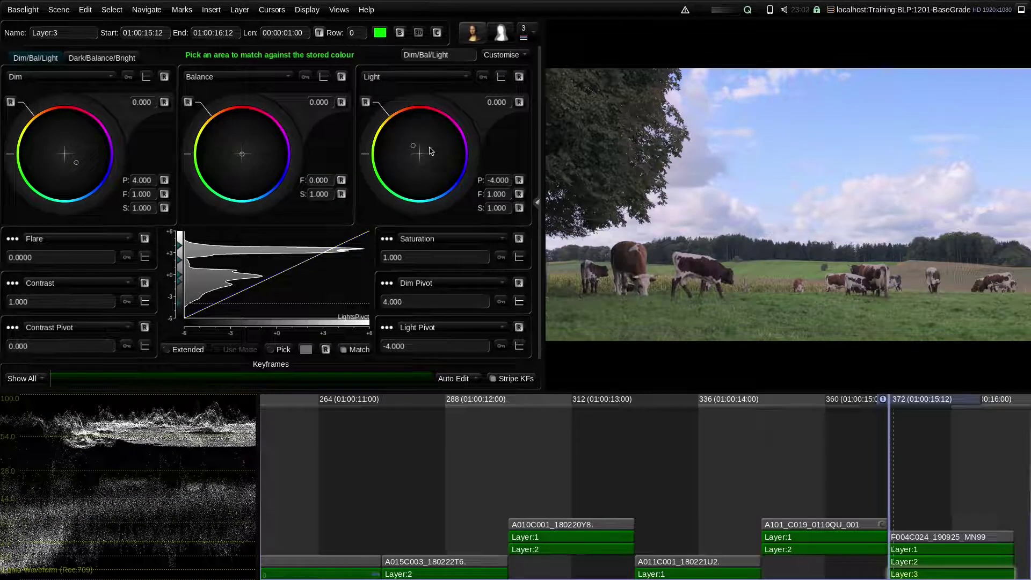
mouse_move(408, 143)
mouse_down()
mouse_move(375, 78)
mouse_move(466, 235)
mouse_move(390, 321)
mouse_move(462, 279)
mouse_move(494, 179)
mouse_move(356, 175)
mouse_move(474, 143)
mouse_move(417, 155)
mouse_move(464, 204)
mouse_move(457, 186)
mouse_move(438, 190)
mouse_move(412, 164)
mouse_up()
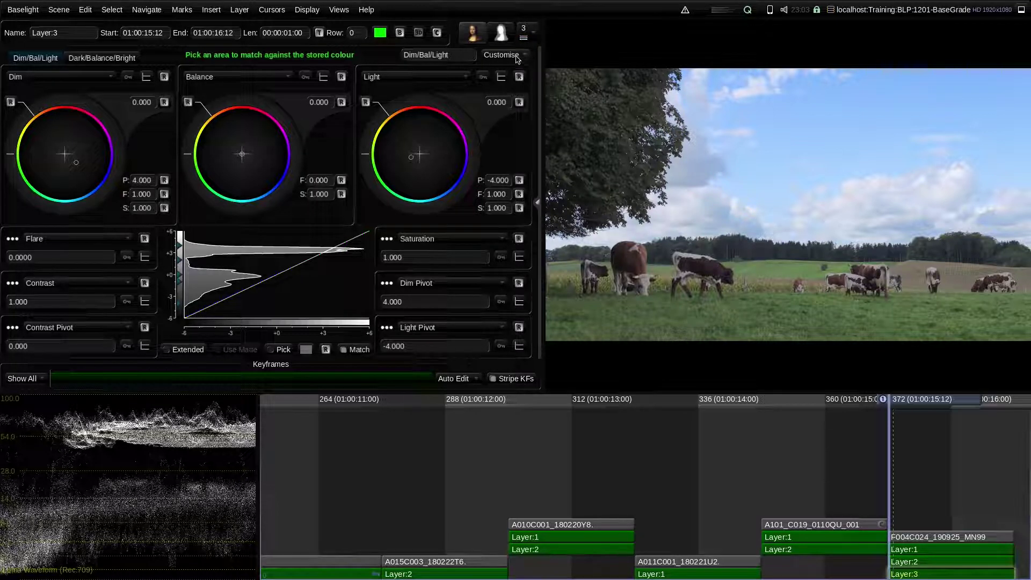
Step: Add a new Base Grade control page as a copy of the Dim/Bal/Light page
click(516, 55)
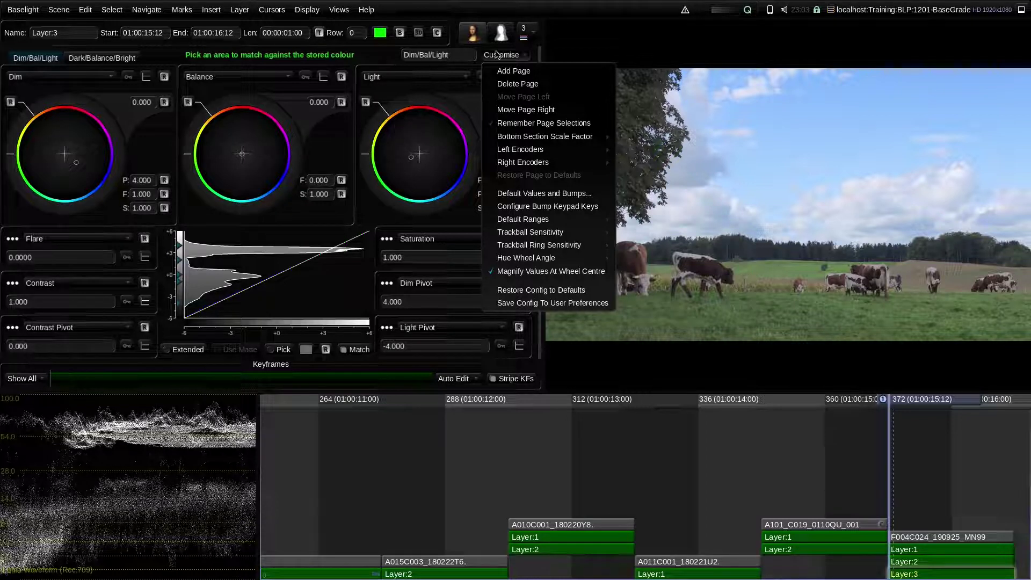
click(510, 72)
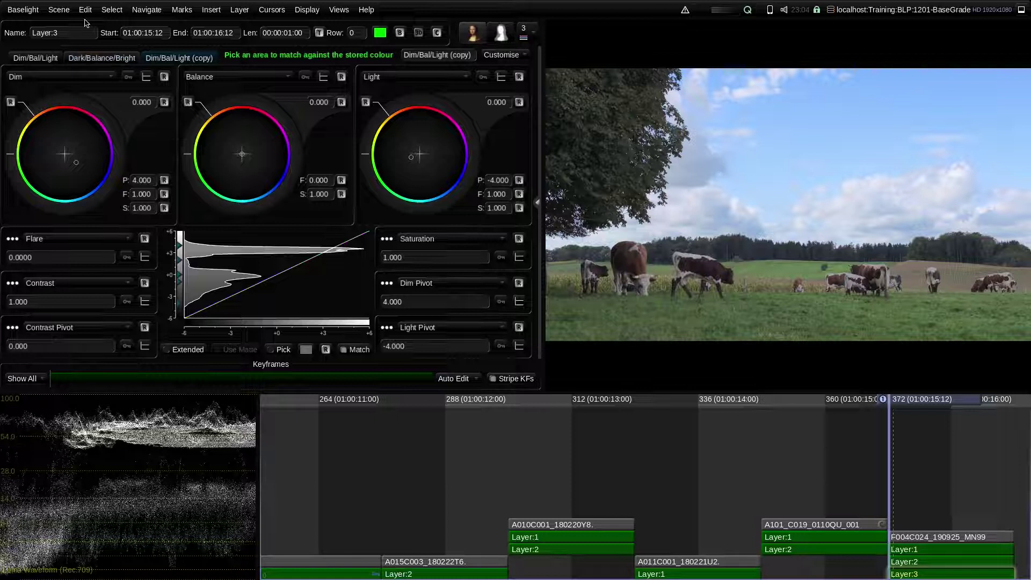
Step: Check the available numeric keypad modes, and bump the third layer's Balance exposure to 0.200
click(85, 10)
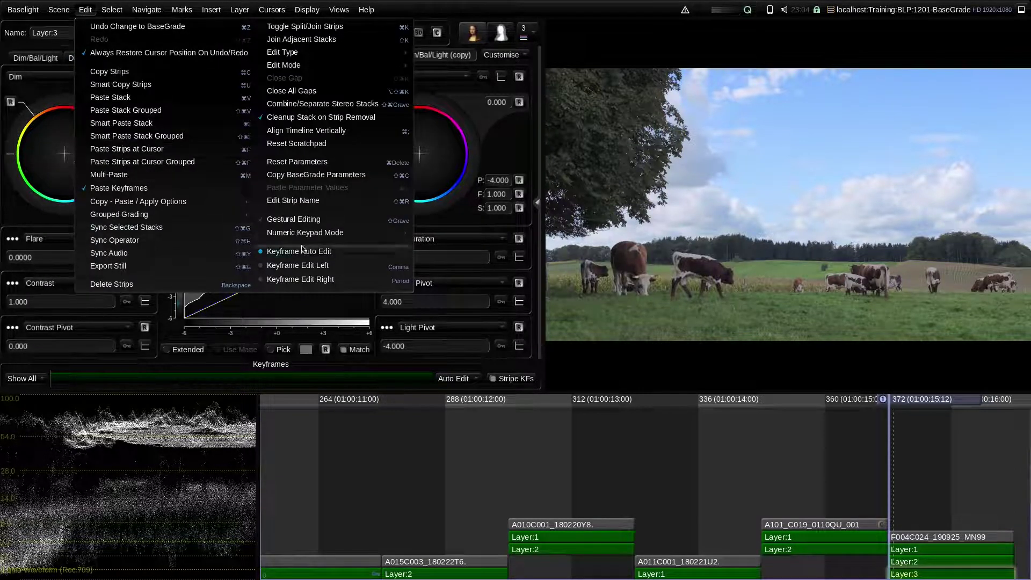
mouse_move(374, 232)
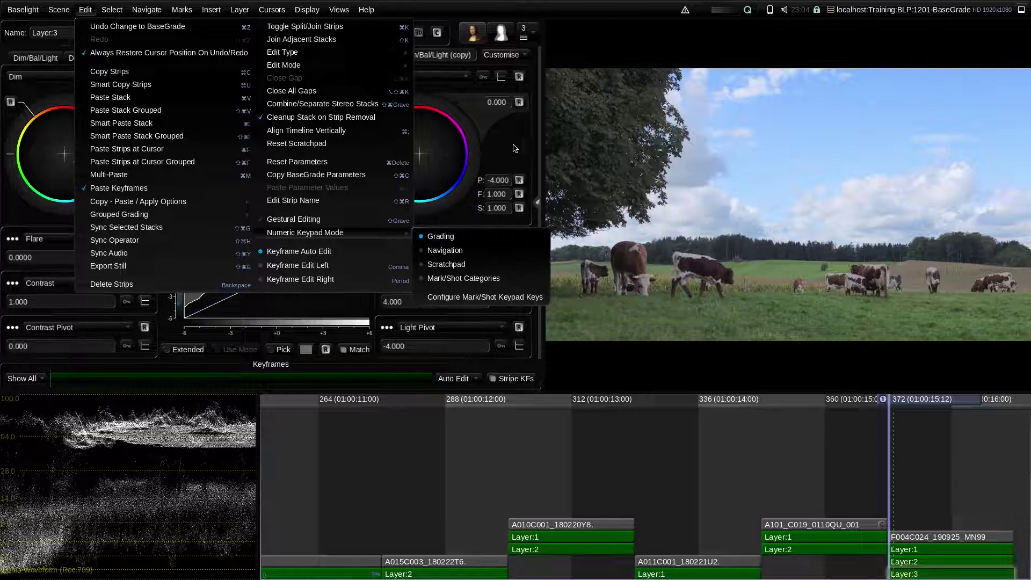
click(514, 148)
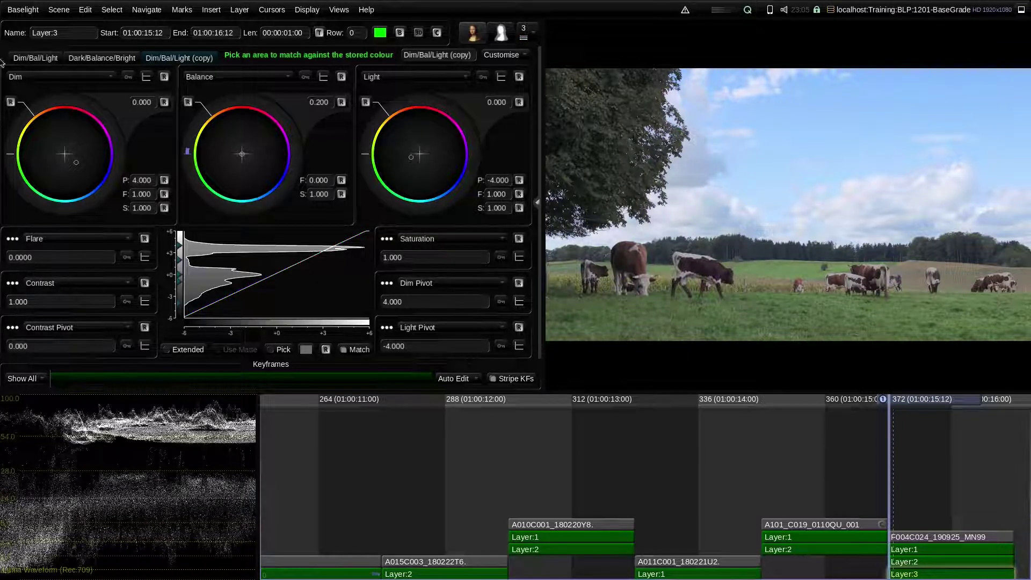
click(23, 10)
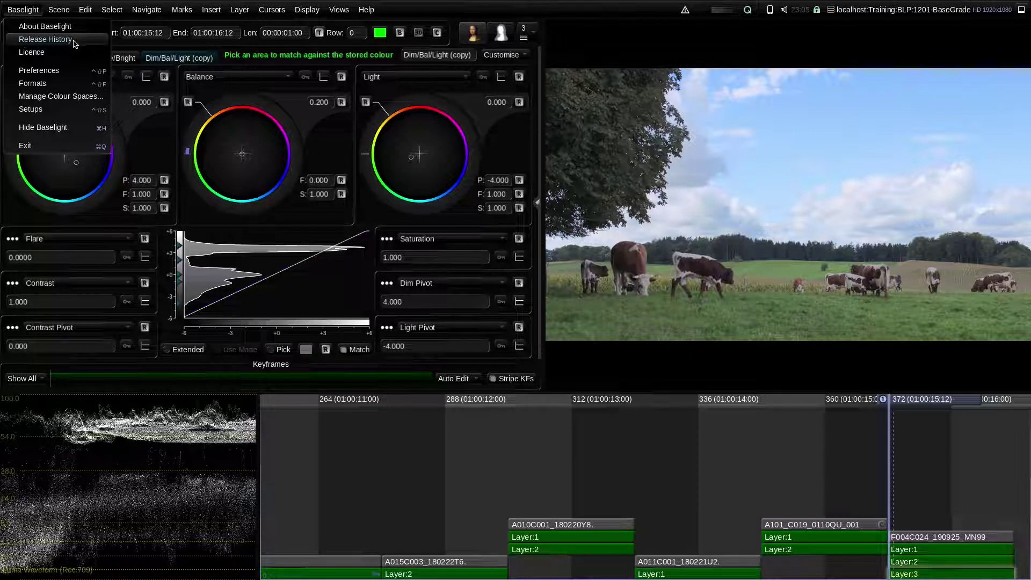
click(22, 10)
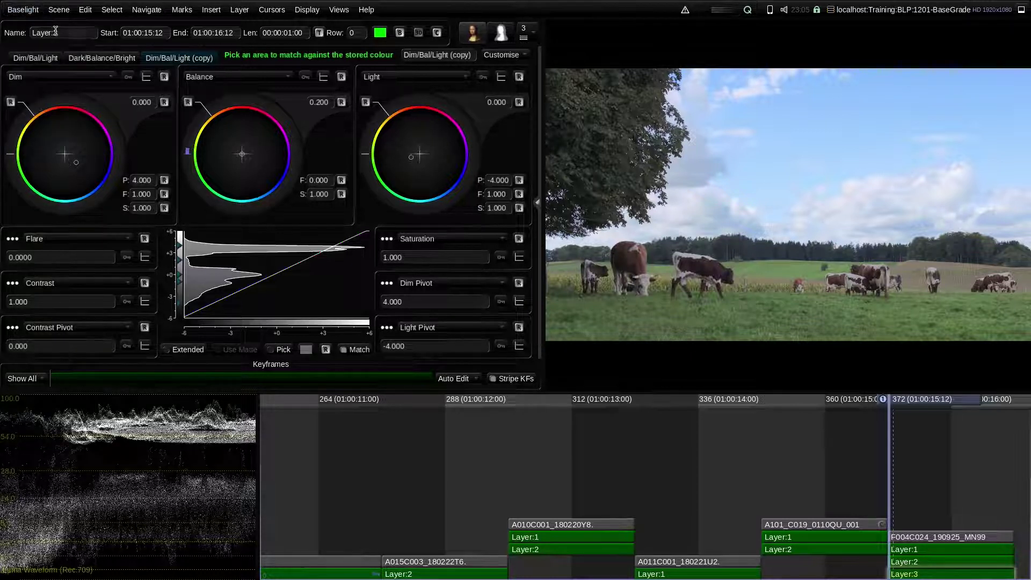